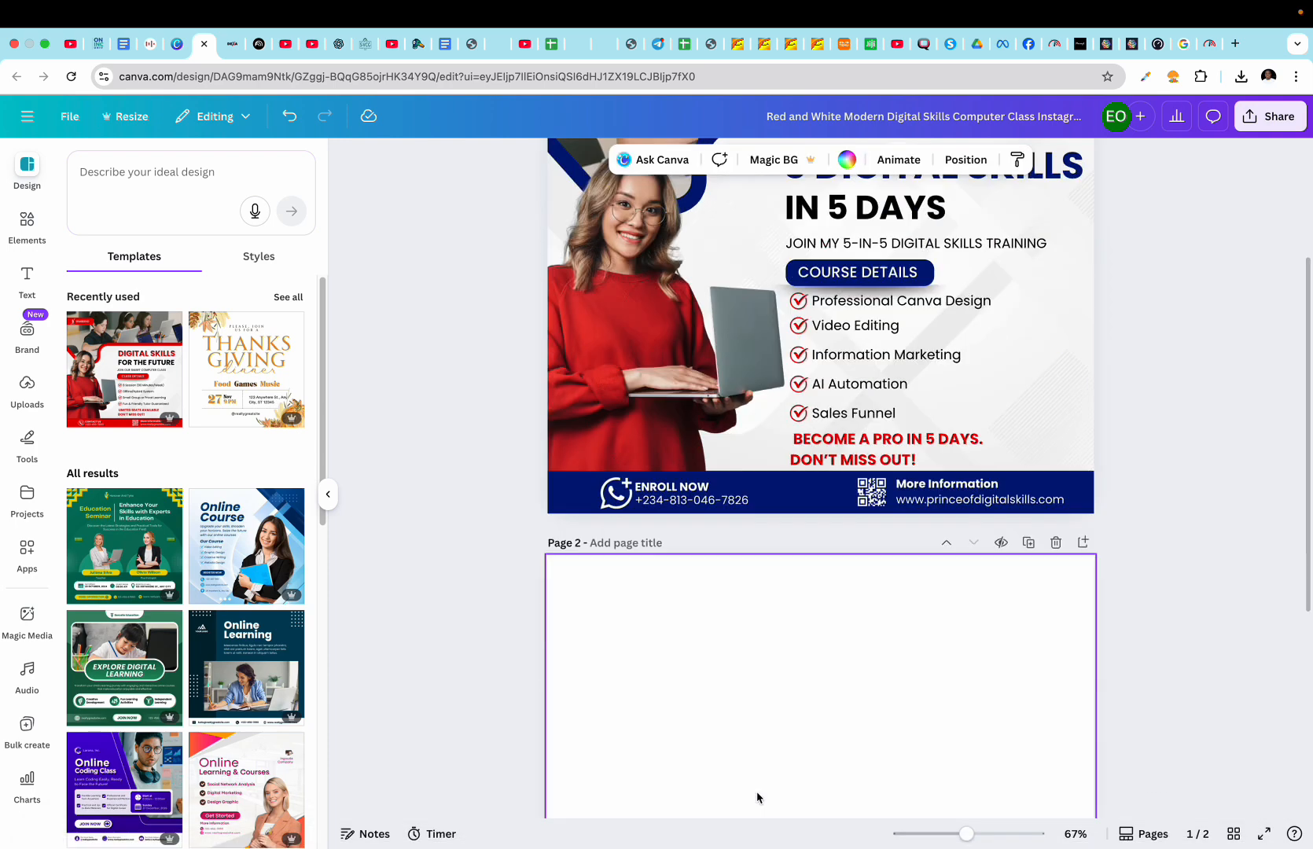
- Fill the blank page 2 with the recently used red Digital Skills for the Future template
left_click_drag(131, 377, 642, 384)
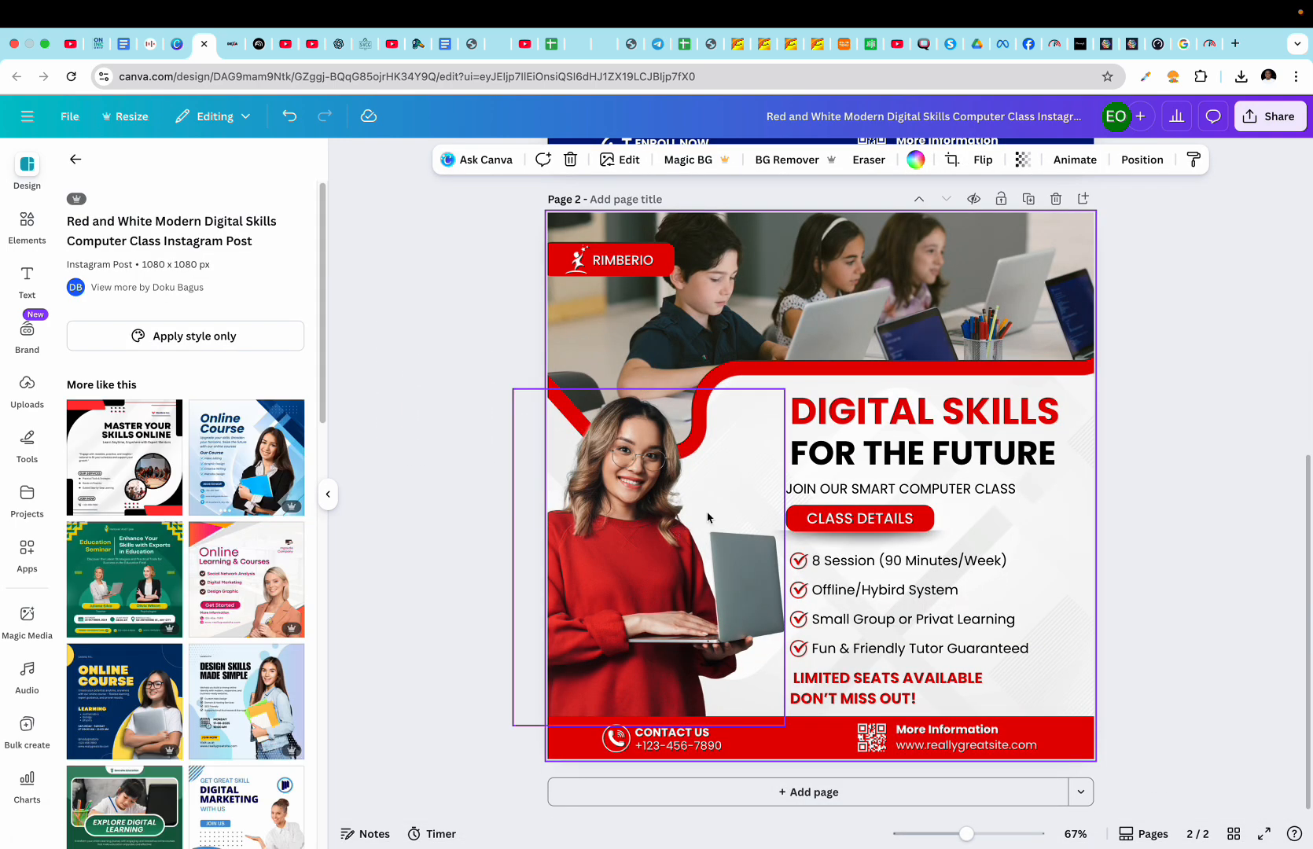
scroll(810, 401, "up", 8)
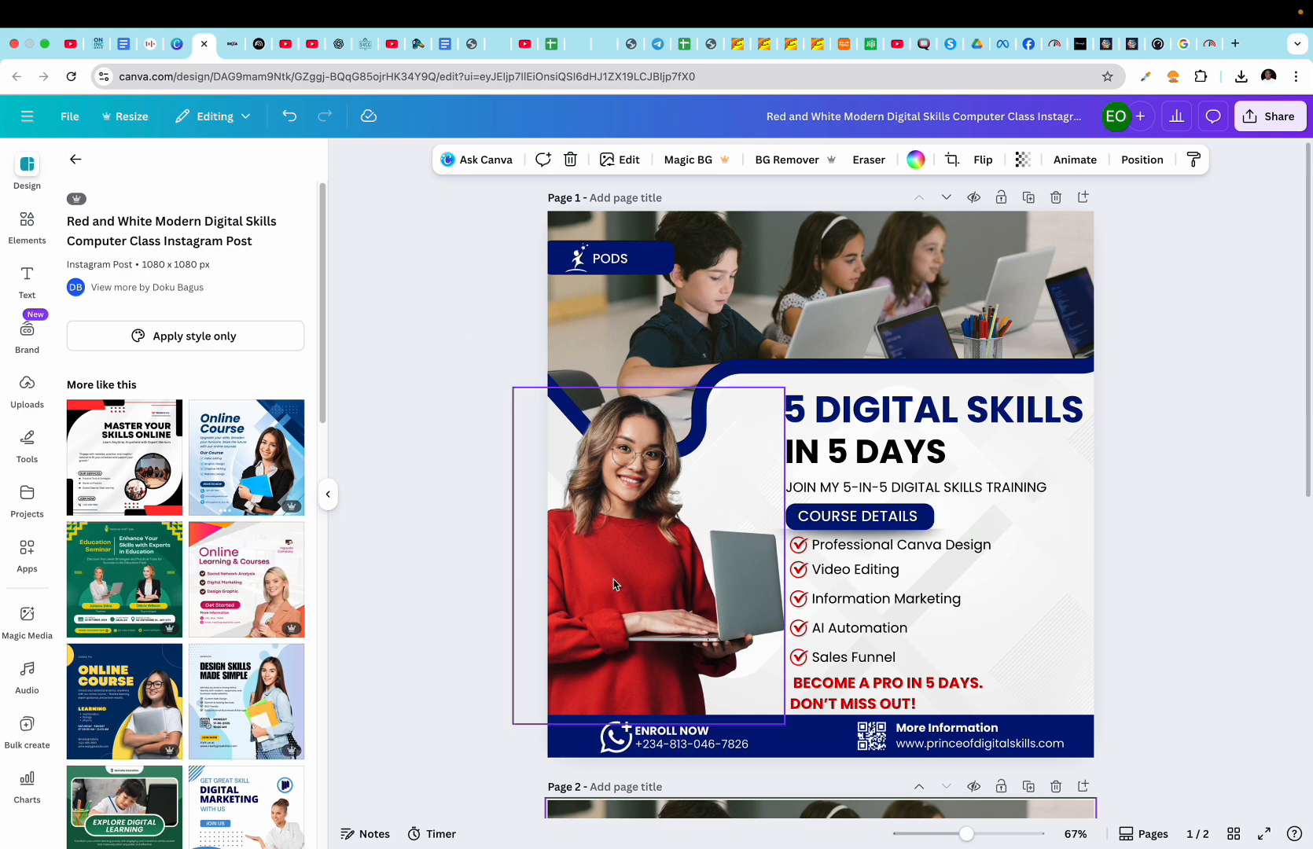
scroll(887, 727, "down", 5)
scroll(887, 727, "down", 2)
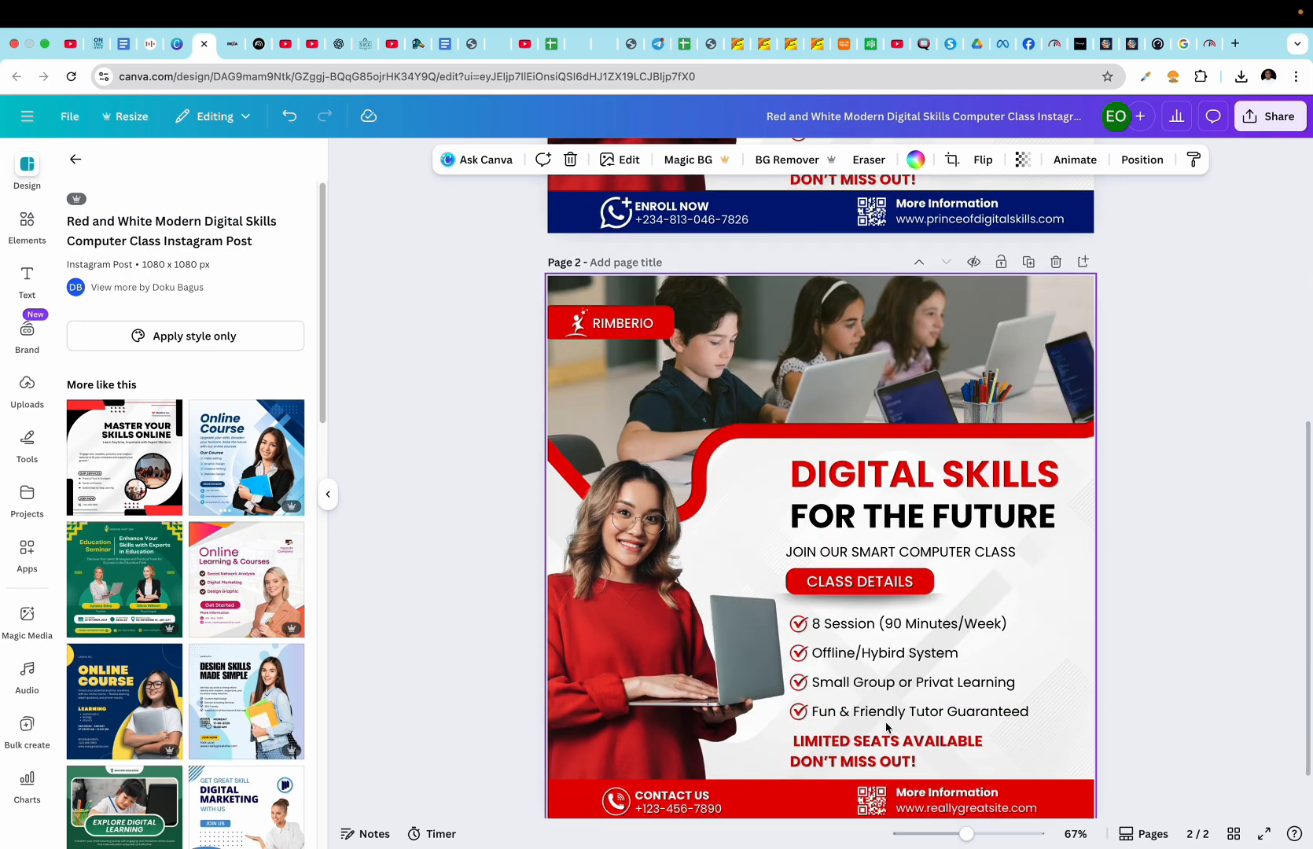
scroll(871, 629, "down", 1)
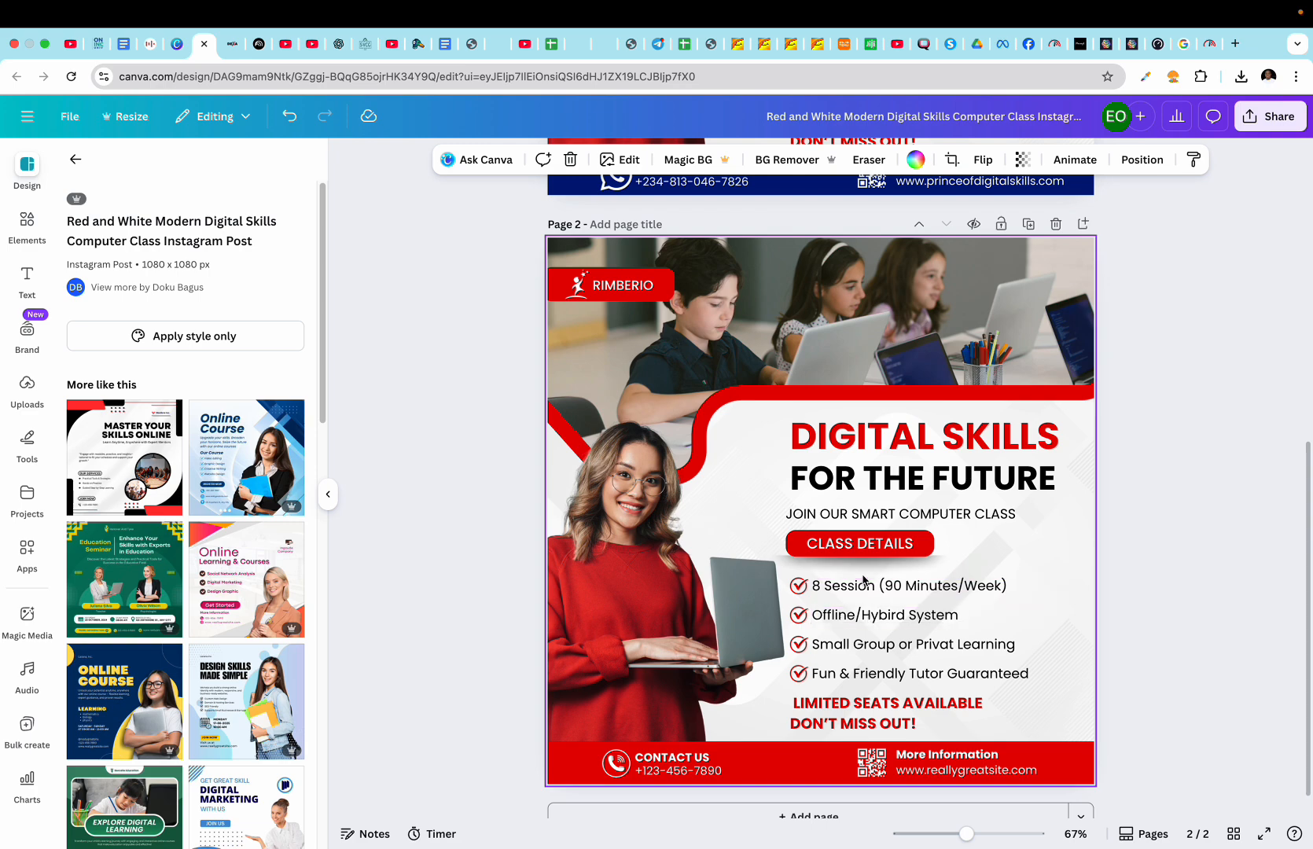
- Compare the original DIGITAL SKILLS headline on page 2 with the edited headline on page 1
left_click(865, 437)
scroll(868, 441, "up", 7)
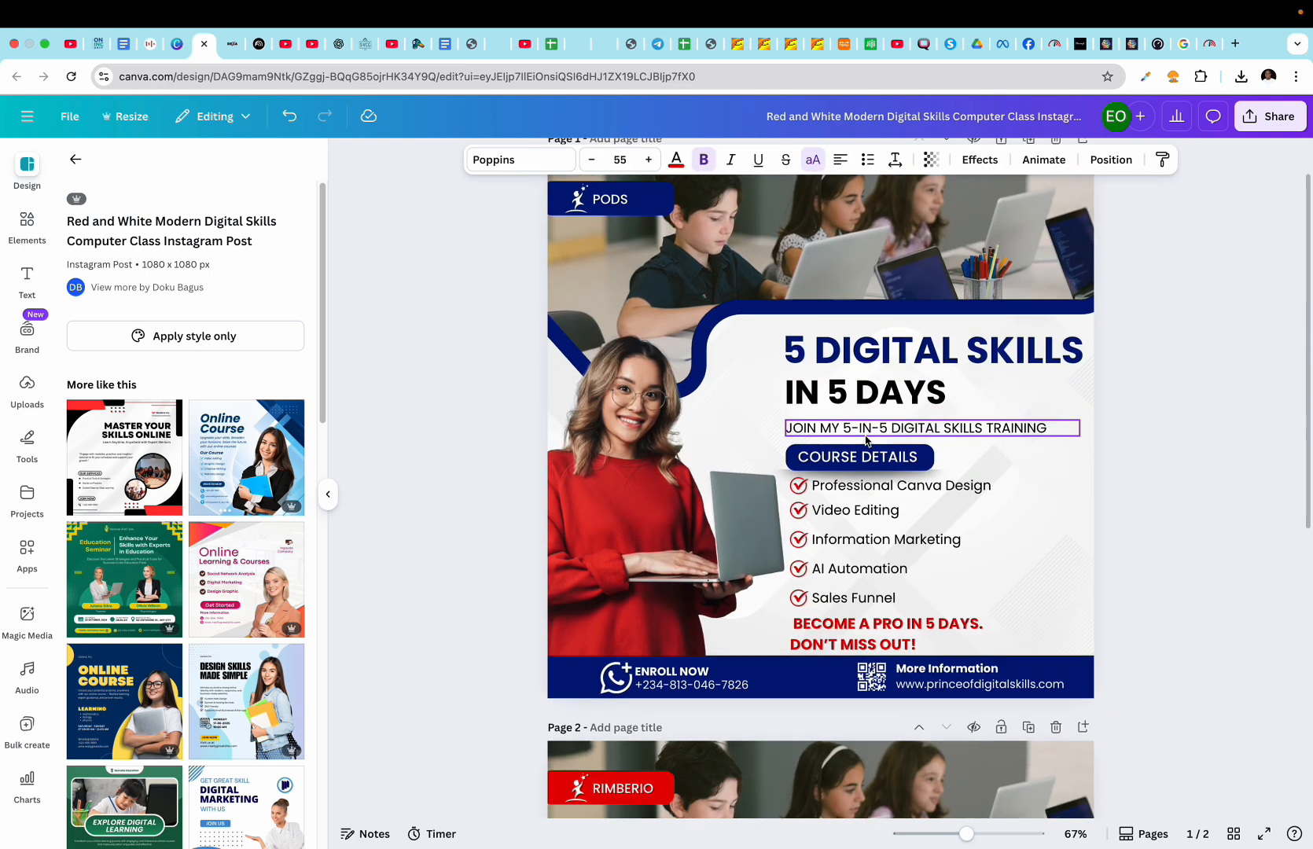
scroll(867, 440, "down", 2)
scroll(827, 570, "down", 5)
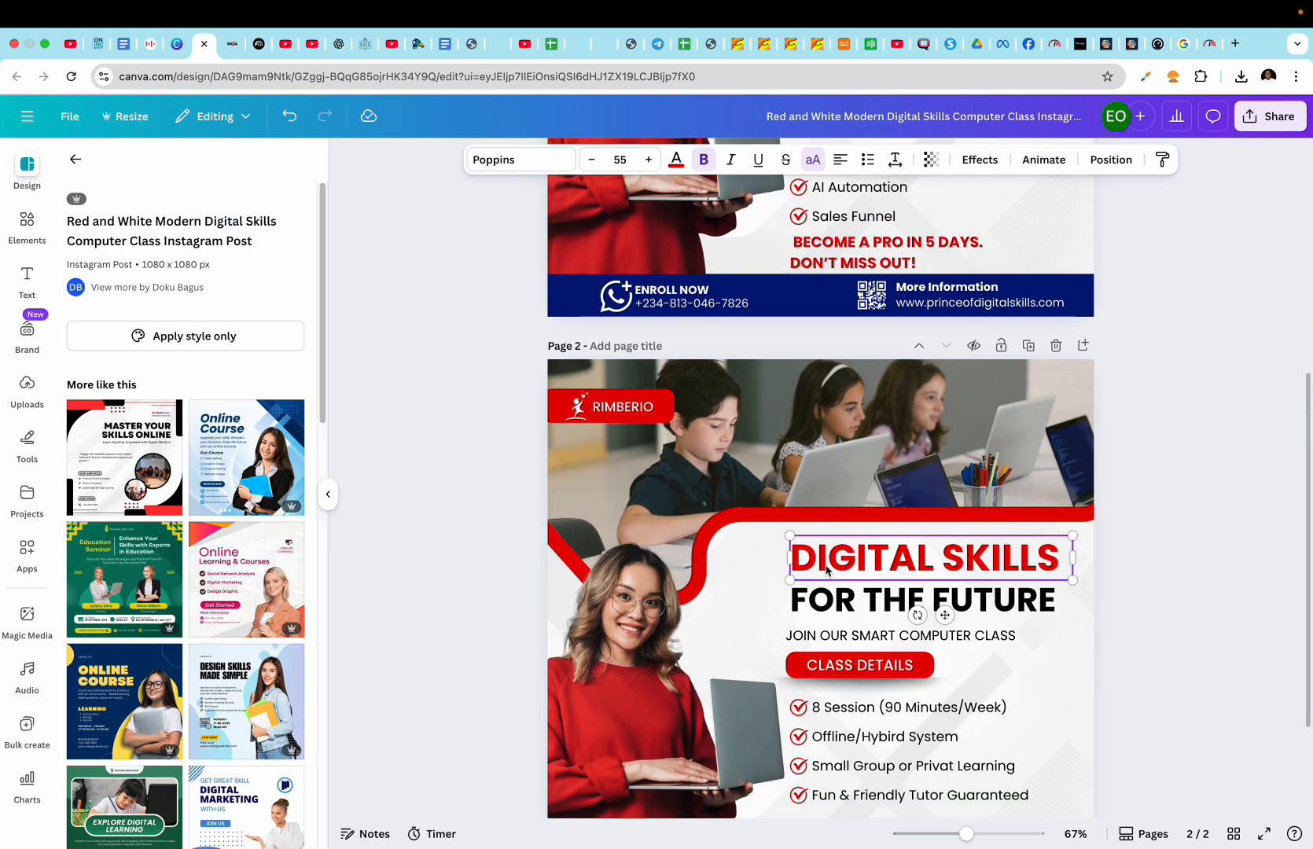
scroll(826, 570, "down", 4)
scroll(826, 570, "up", 15)
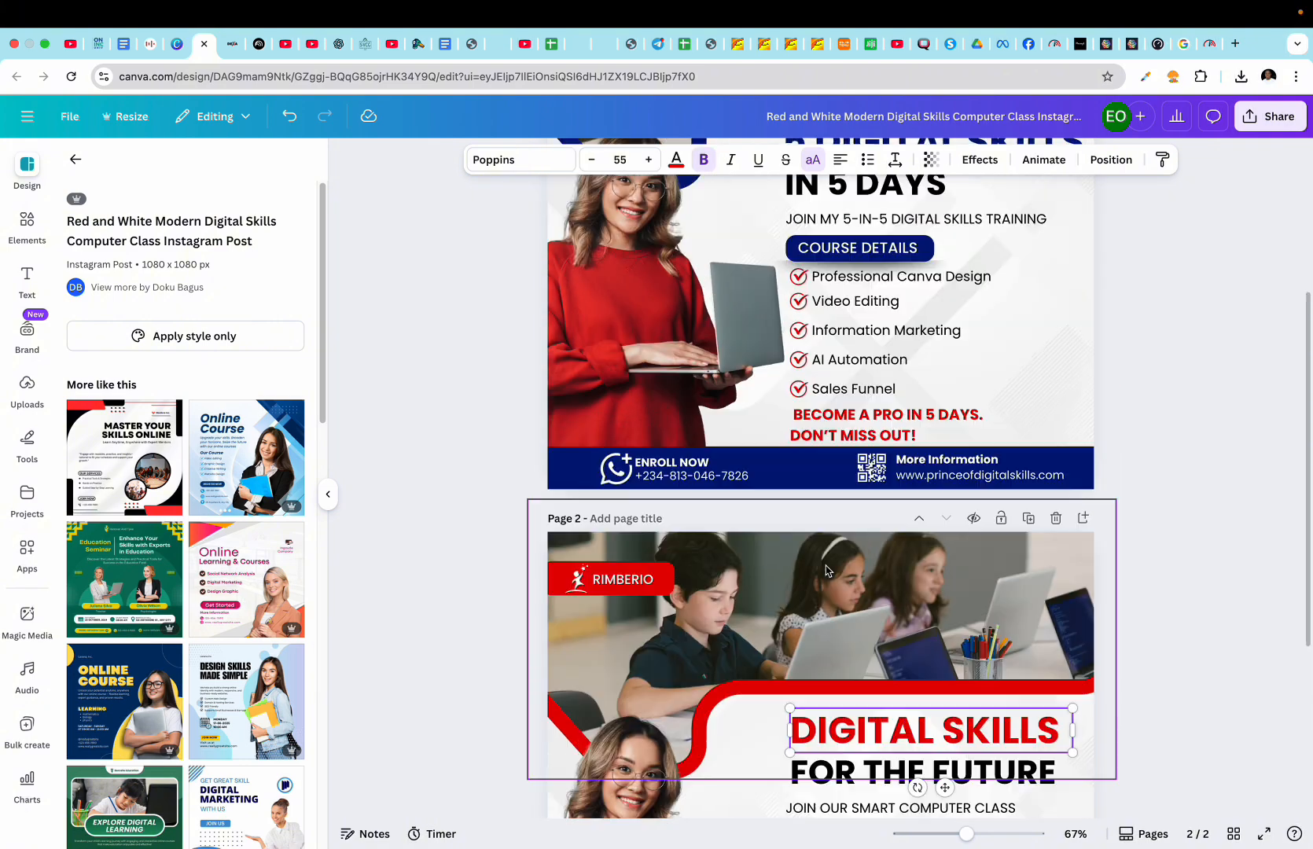
scroll(827, 570, "down", 15)
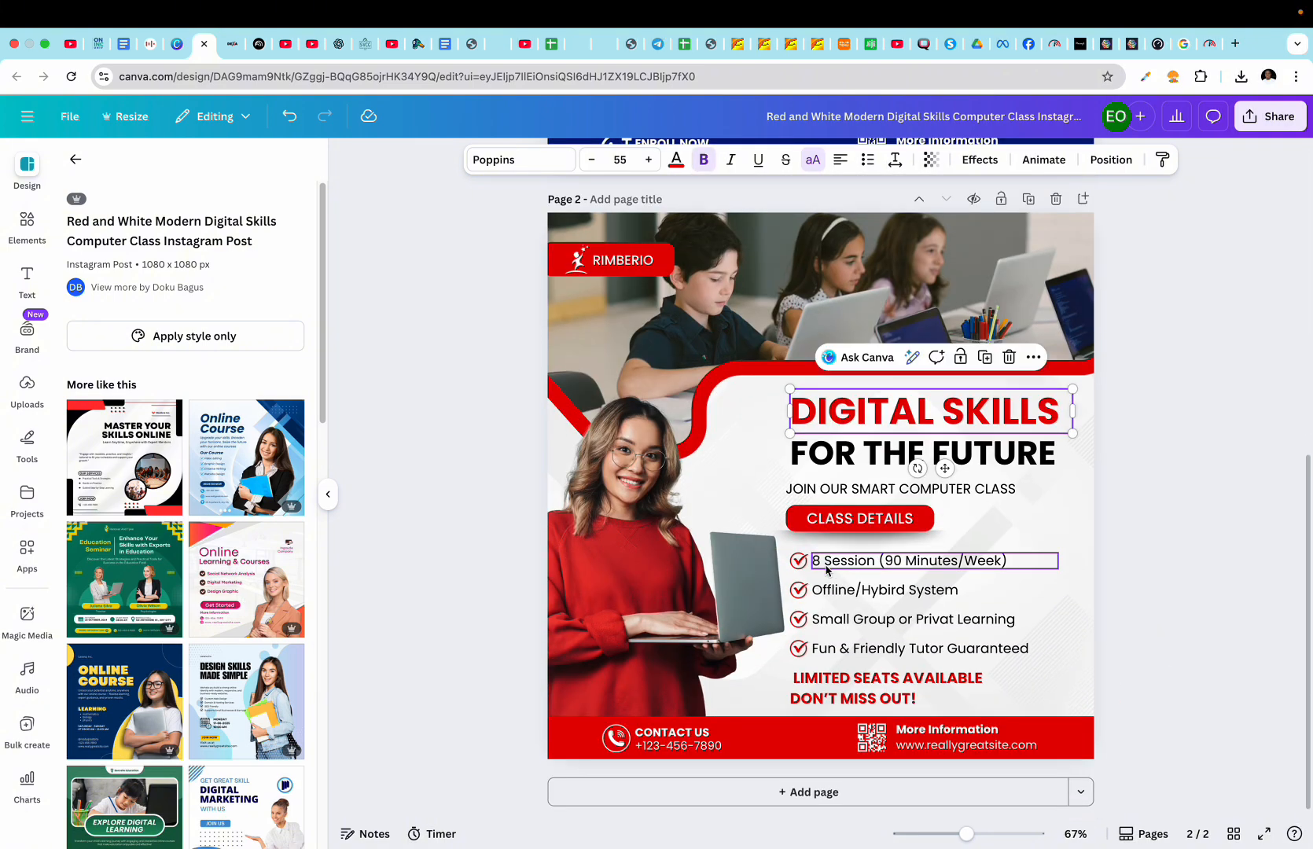
scroll(827, 570, "up", 3)
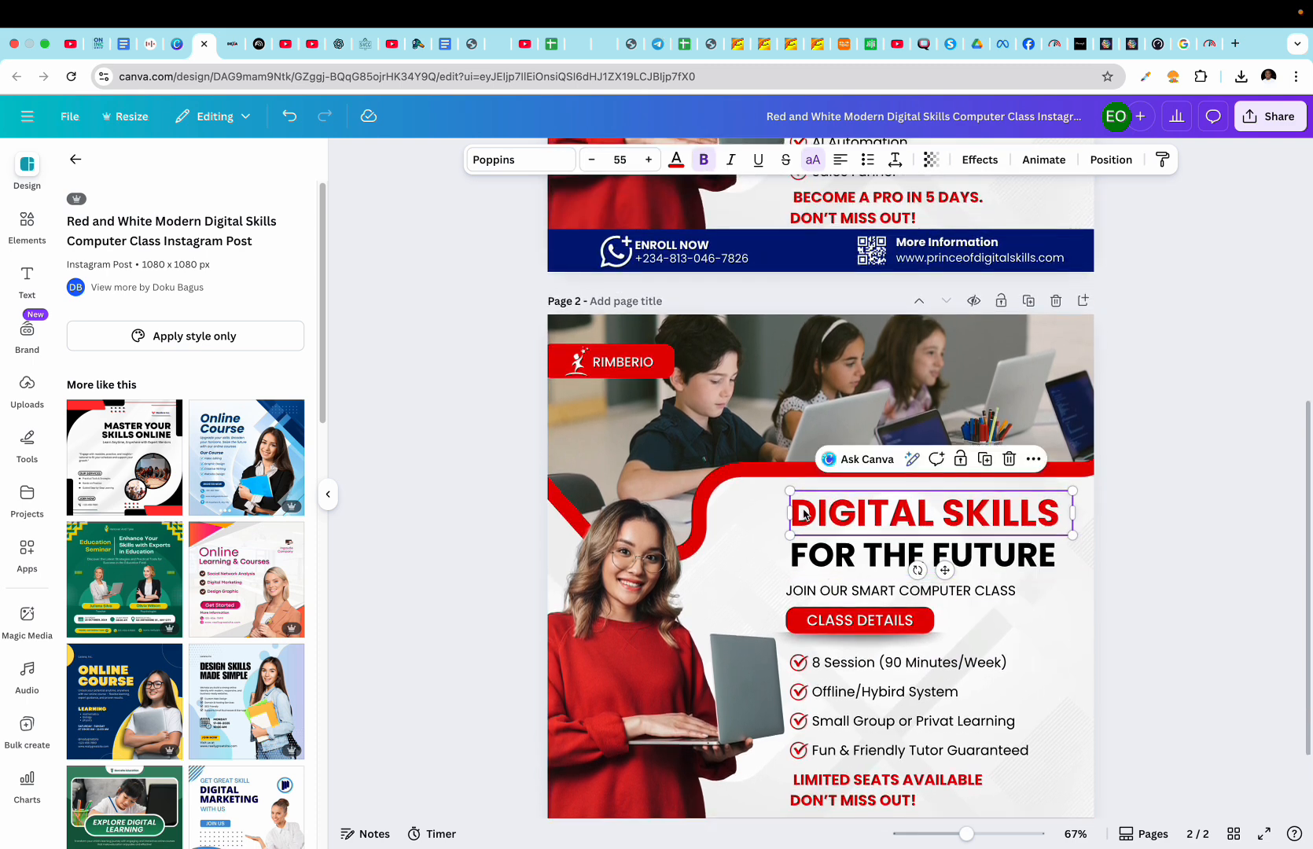
- Change the page 2 headline to "5 DIGITAL SKILLS" and widen its text box so it fits on one line
left_click(804, 513)
type("5")
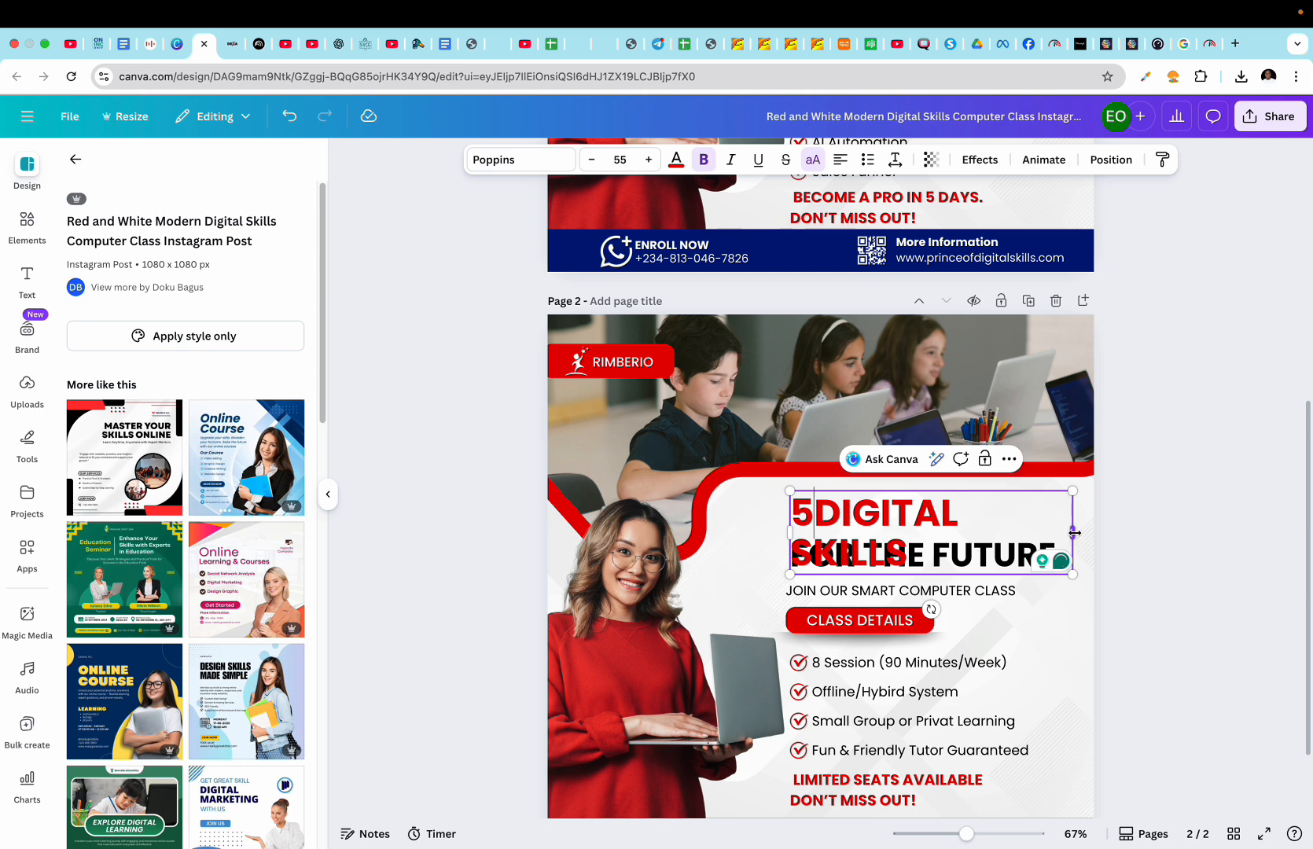
type("B")
key("BackSpace")
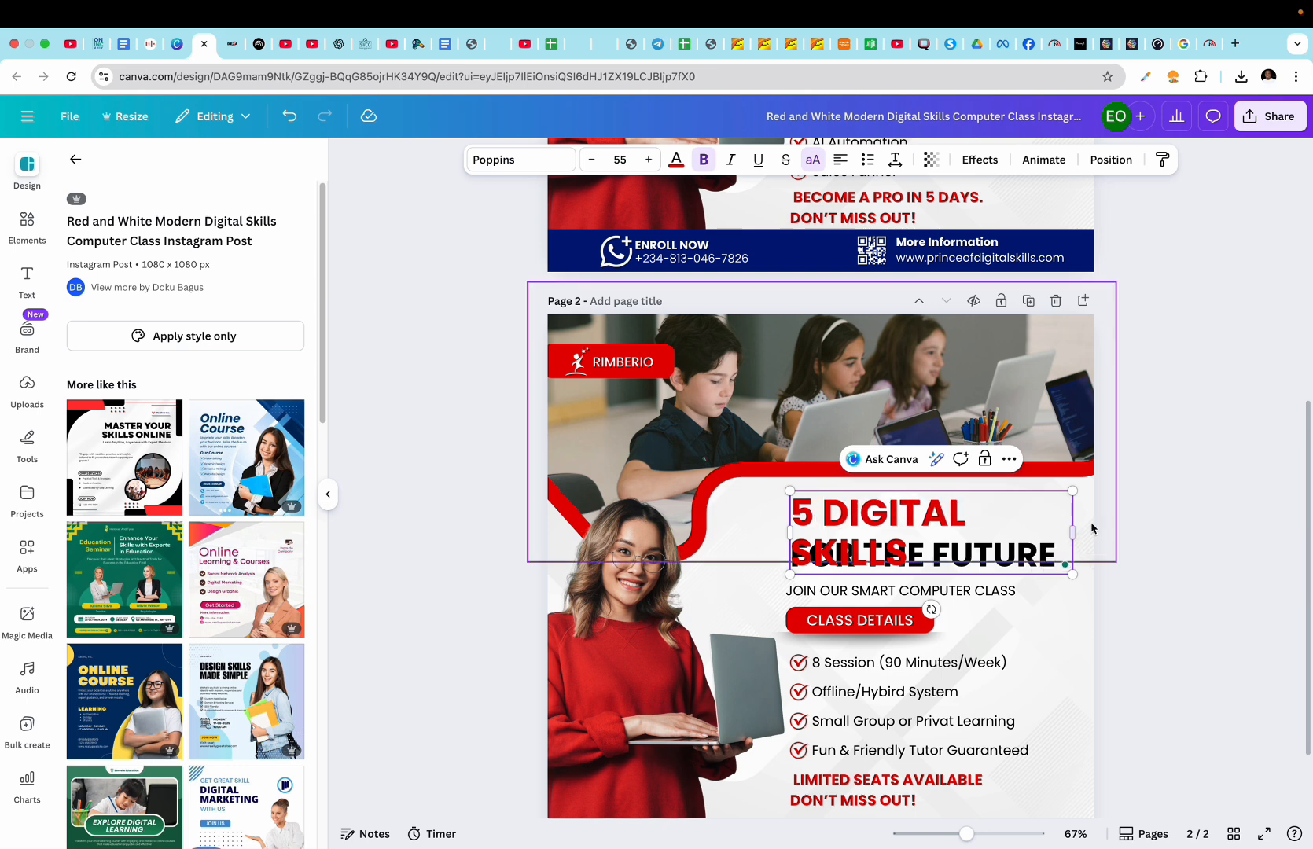
left_click_drag(1072, 532, 1097, 535)
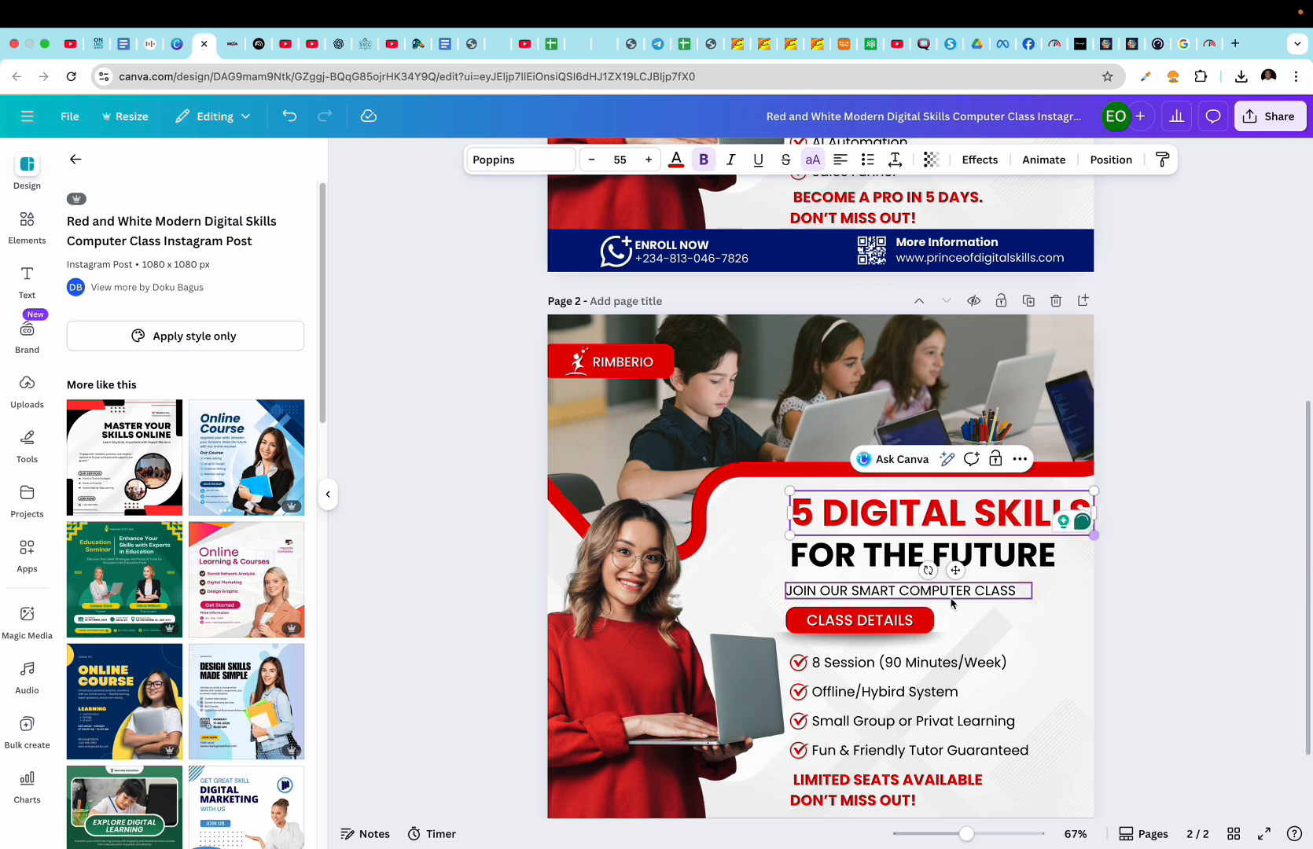
- Select the whole "FOR THE FUTURE" text on page 2 and compare it and the course list with page 1
left_click(882, 562)
scroll(882, 561, "up", 3)
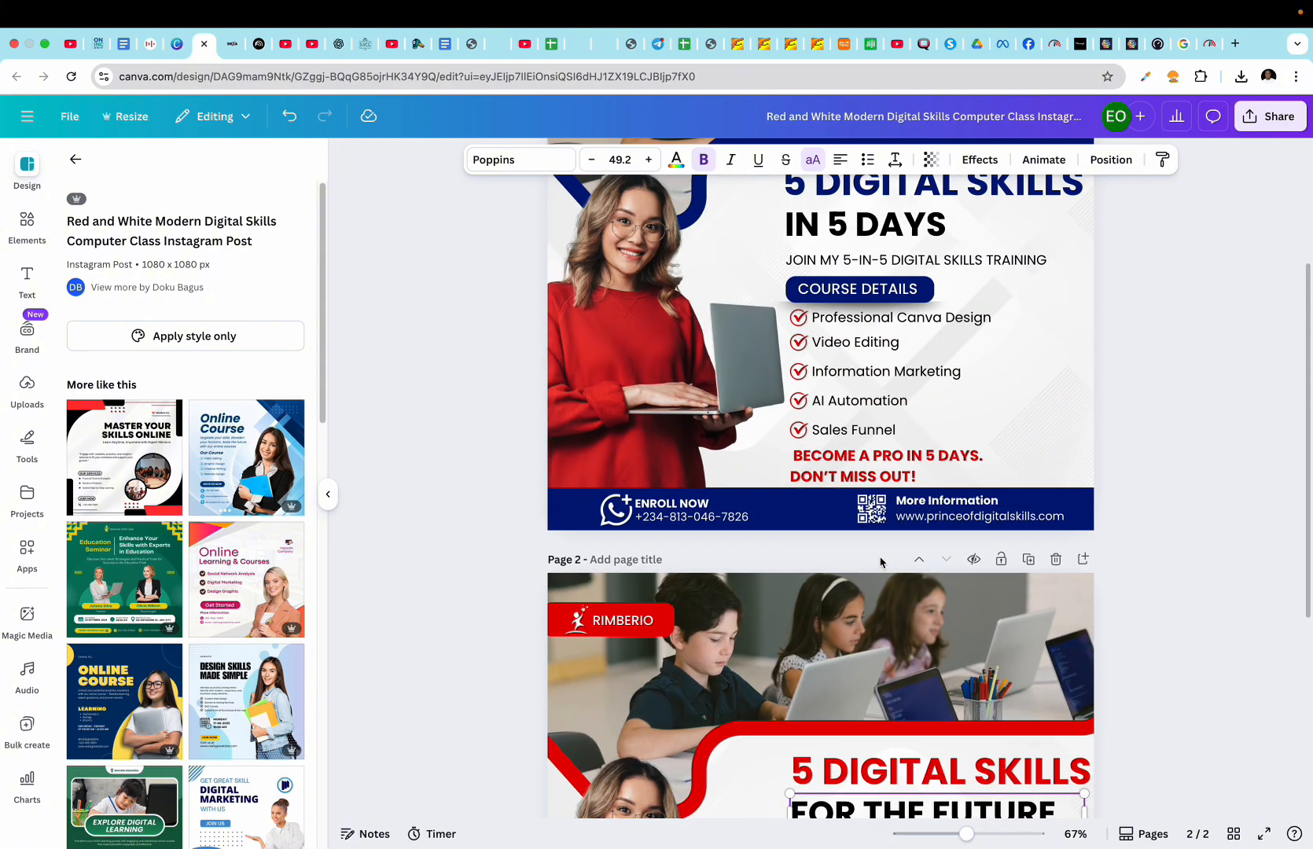
scroll(881, 561, "down", 2)
double_click(869, 641)
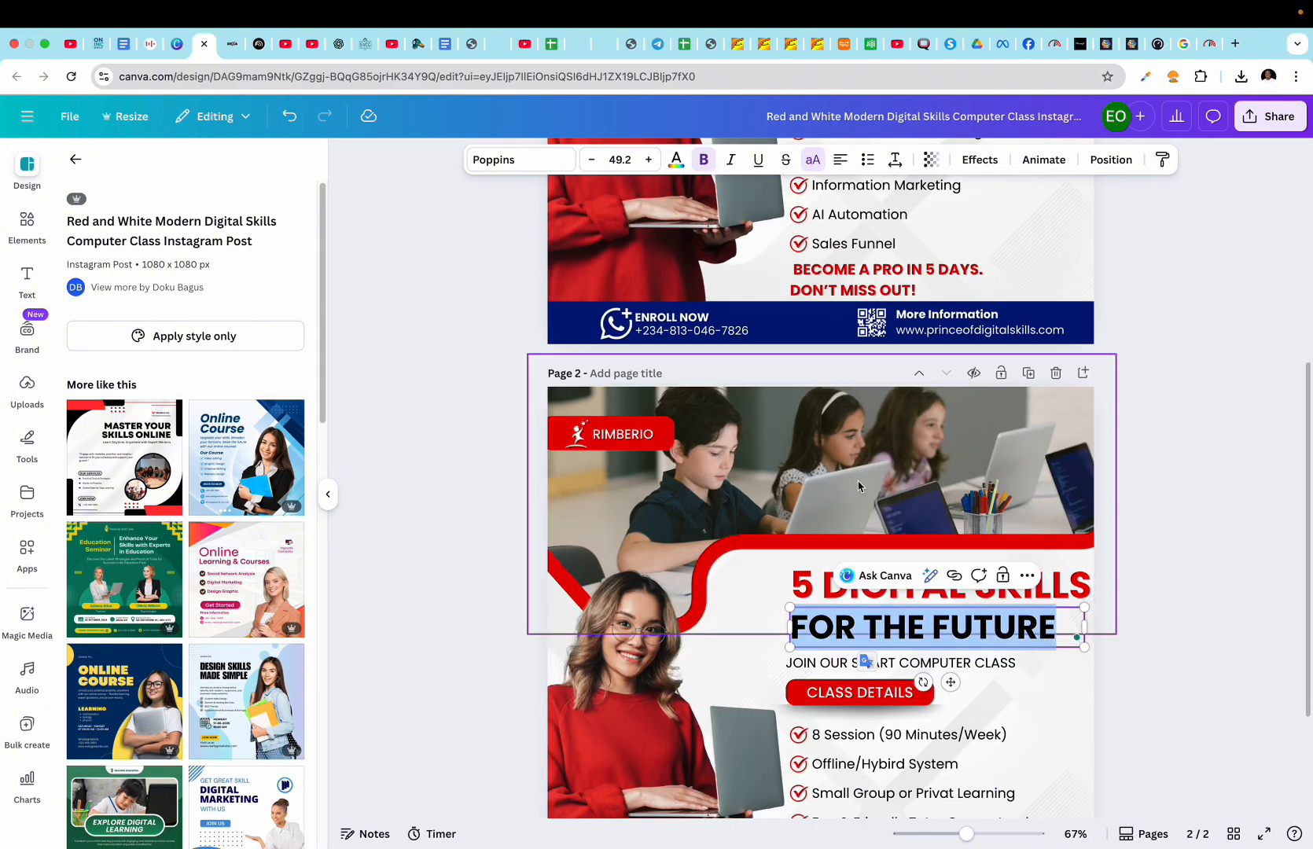
scroll(844, 575, "up", 2)
scroll(859, 486, "down", 3)
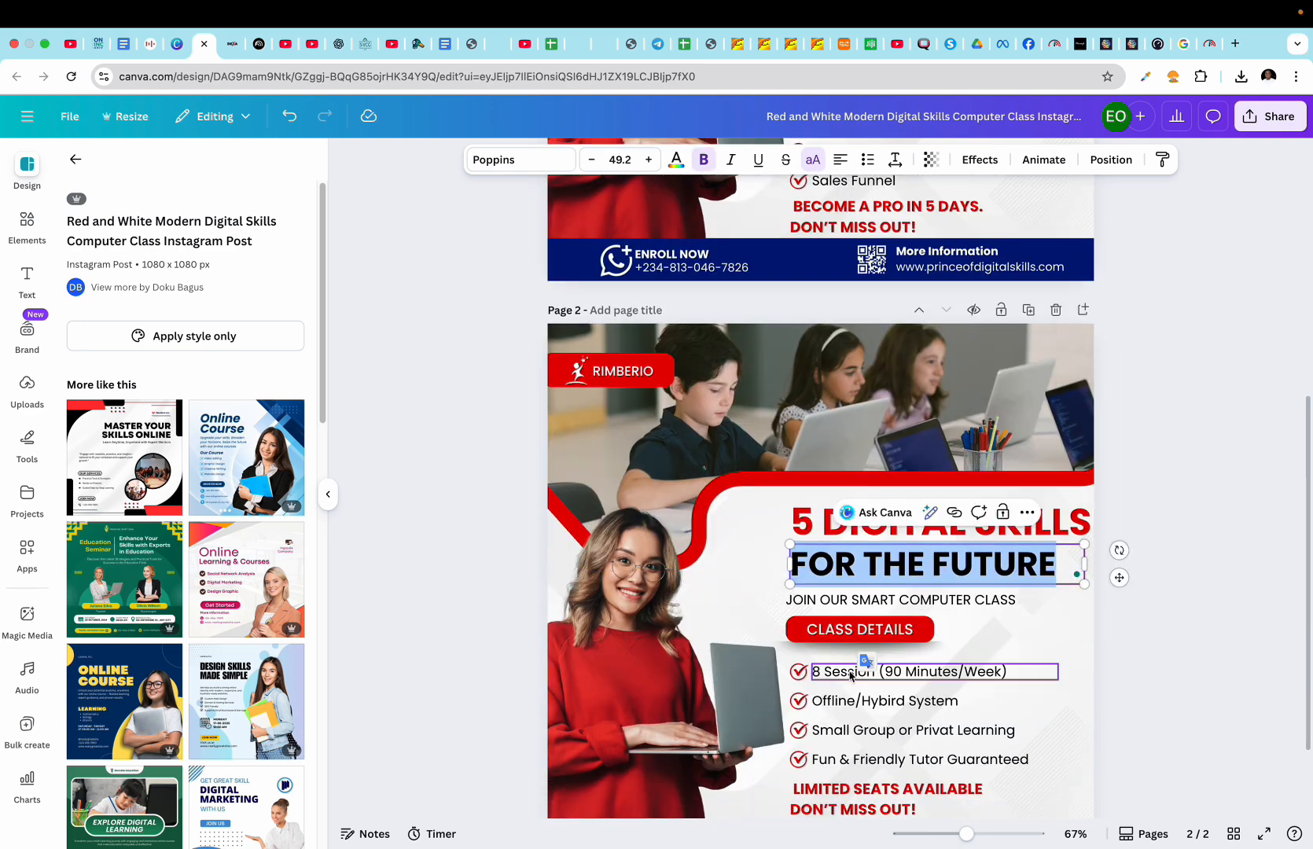
scroll(853, 660, "up", 2)
scroll(849, 597, "down", 3)
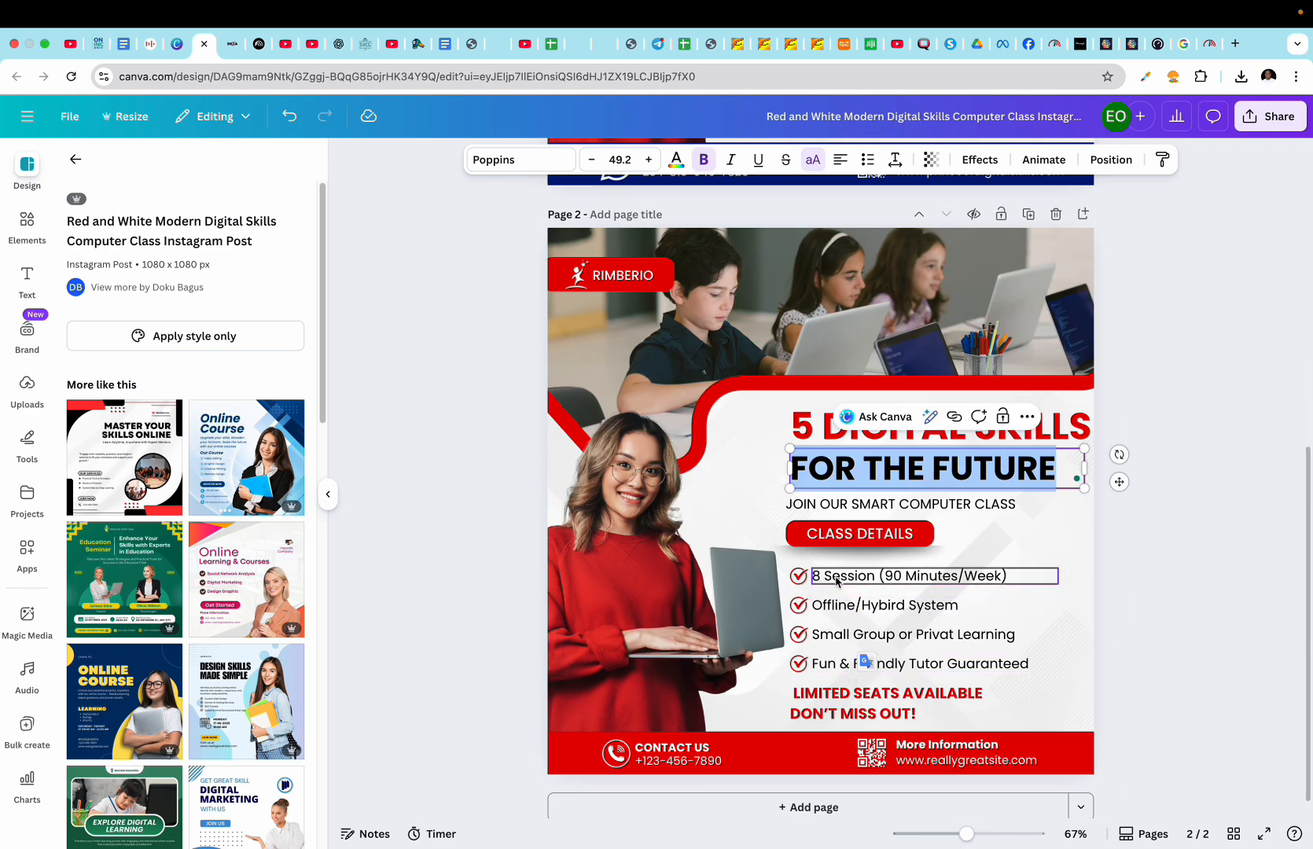
scroll(854, 629, "down", 1)
scroll(853, 525, "up", 5)
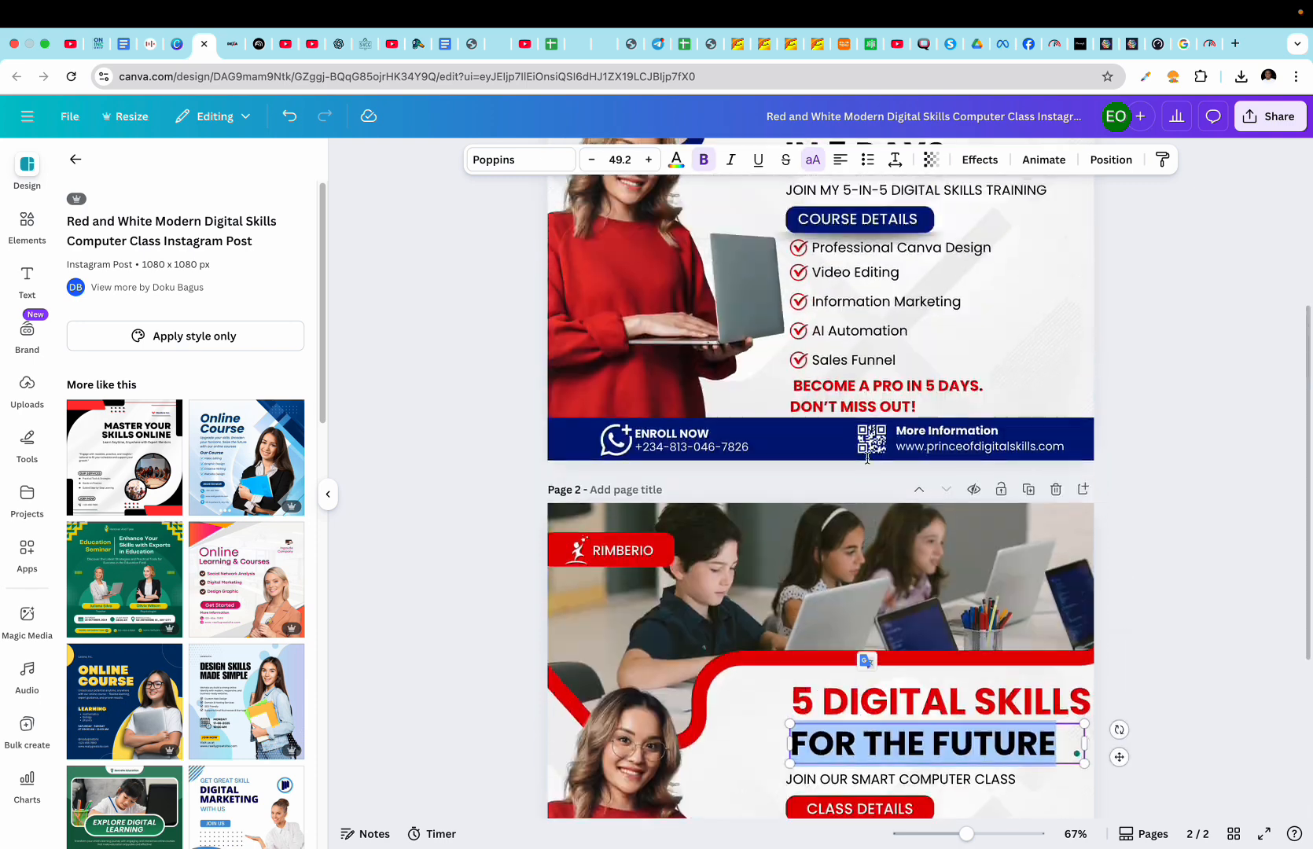
scroll(882, 695, "down", 3)
scroll(882, 696, "down", 2)
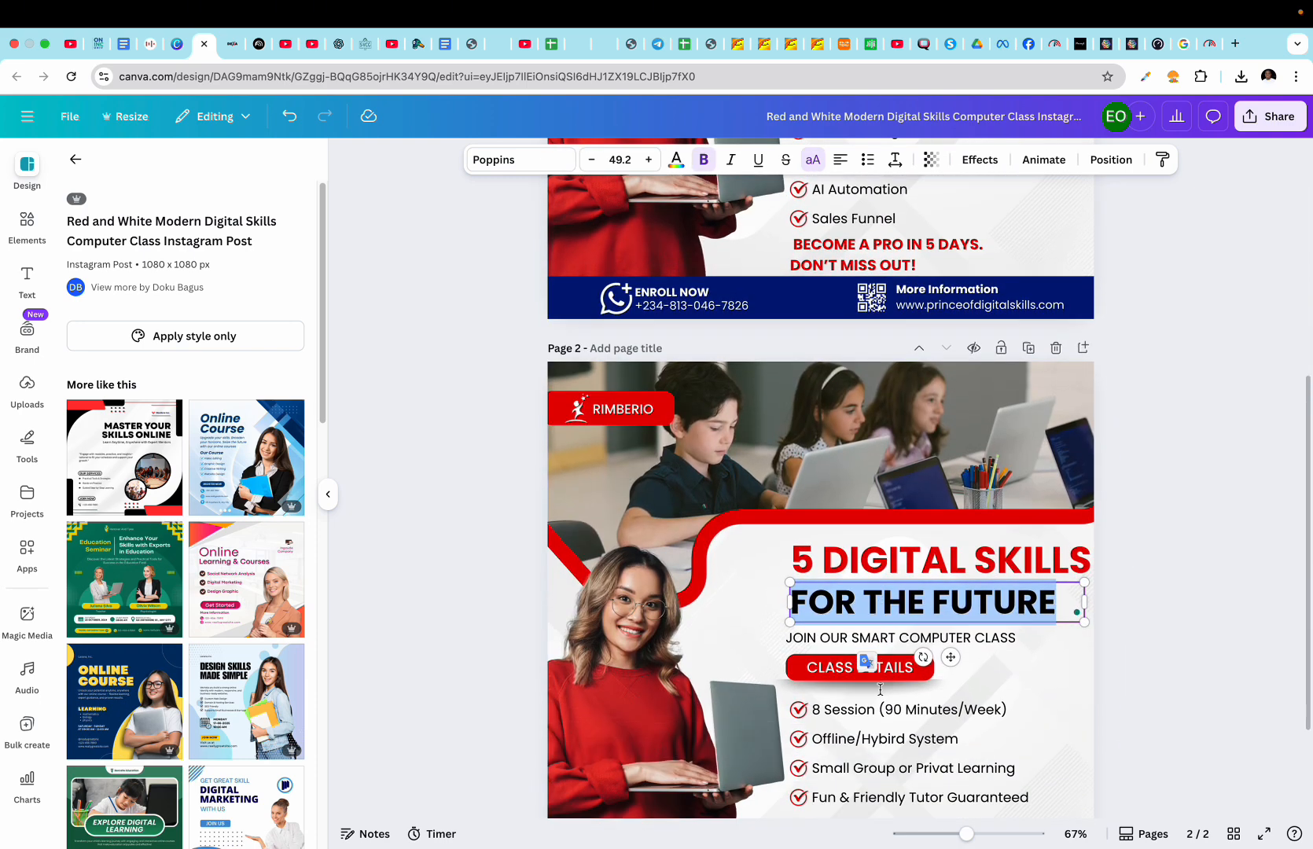
- Duplicate the "8 Session (90 Minutes/Week)" line and its check icon, placing the copied text just below the class details label
left_click(856, 713)
left_click(988, 670)
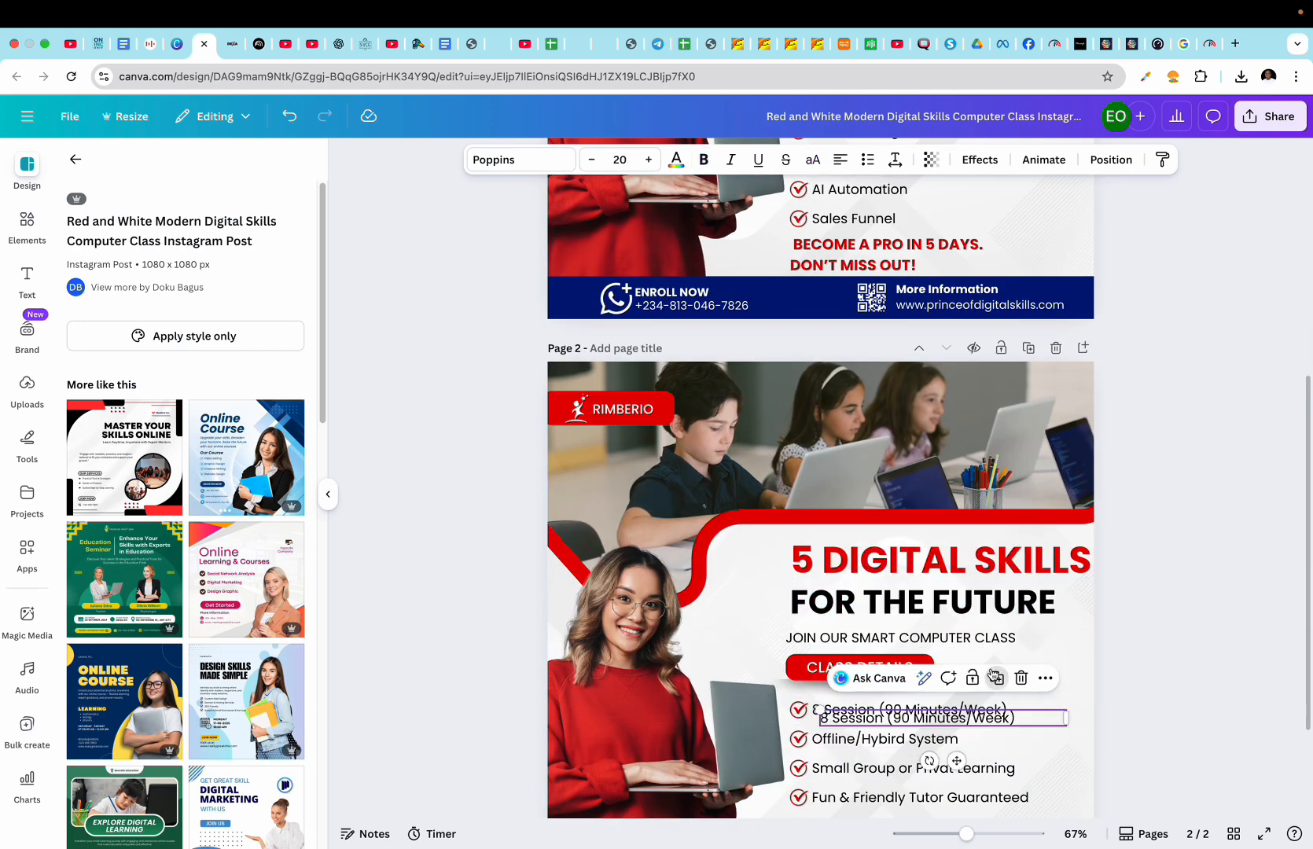
left_click(799, 710)
left_click(841, 671)
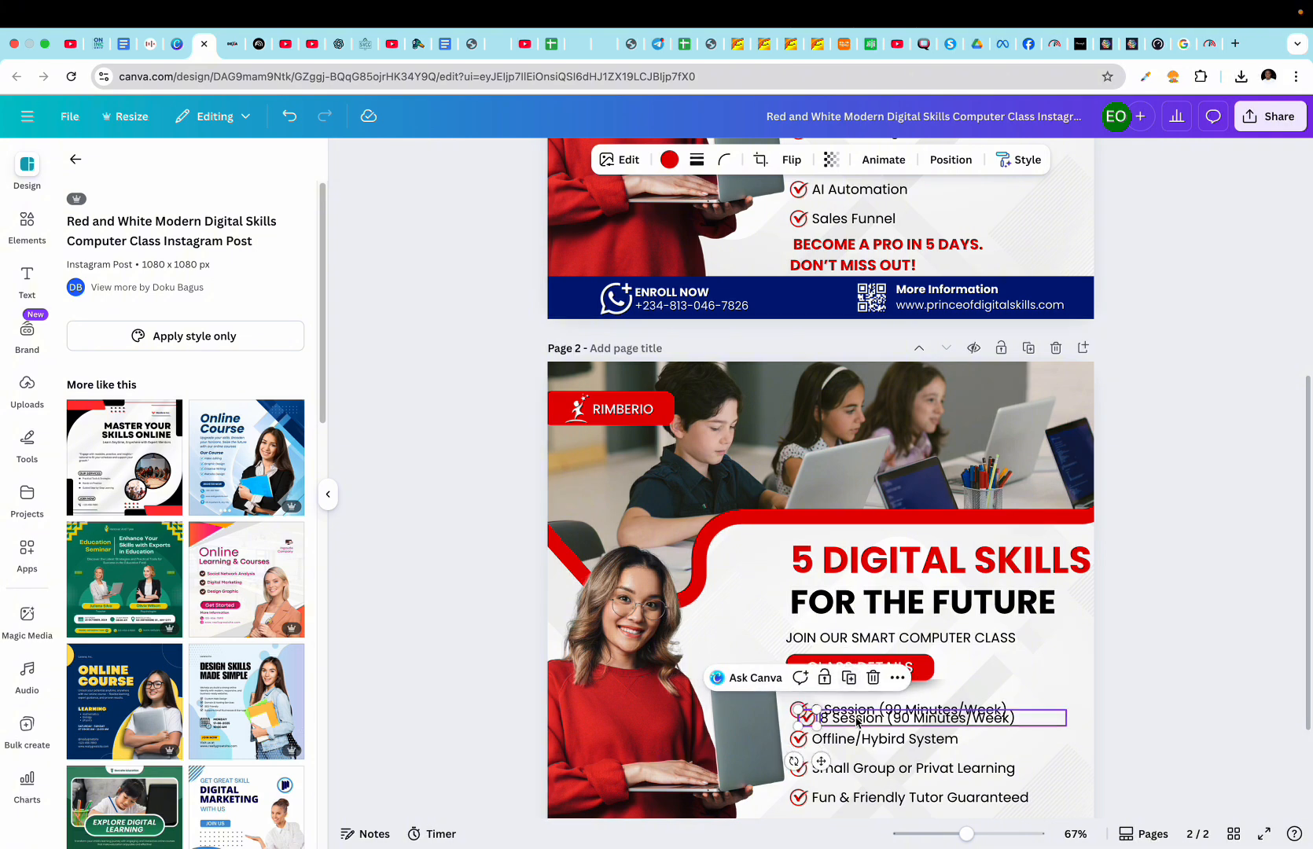
left_click(860, 722)
left_click_drag(954, 759, 933, 727)
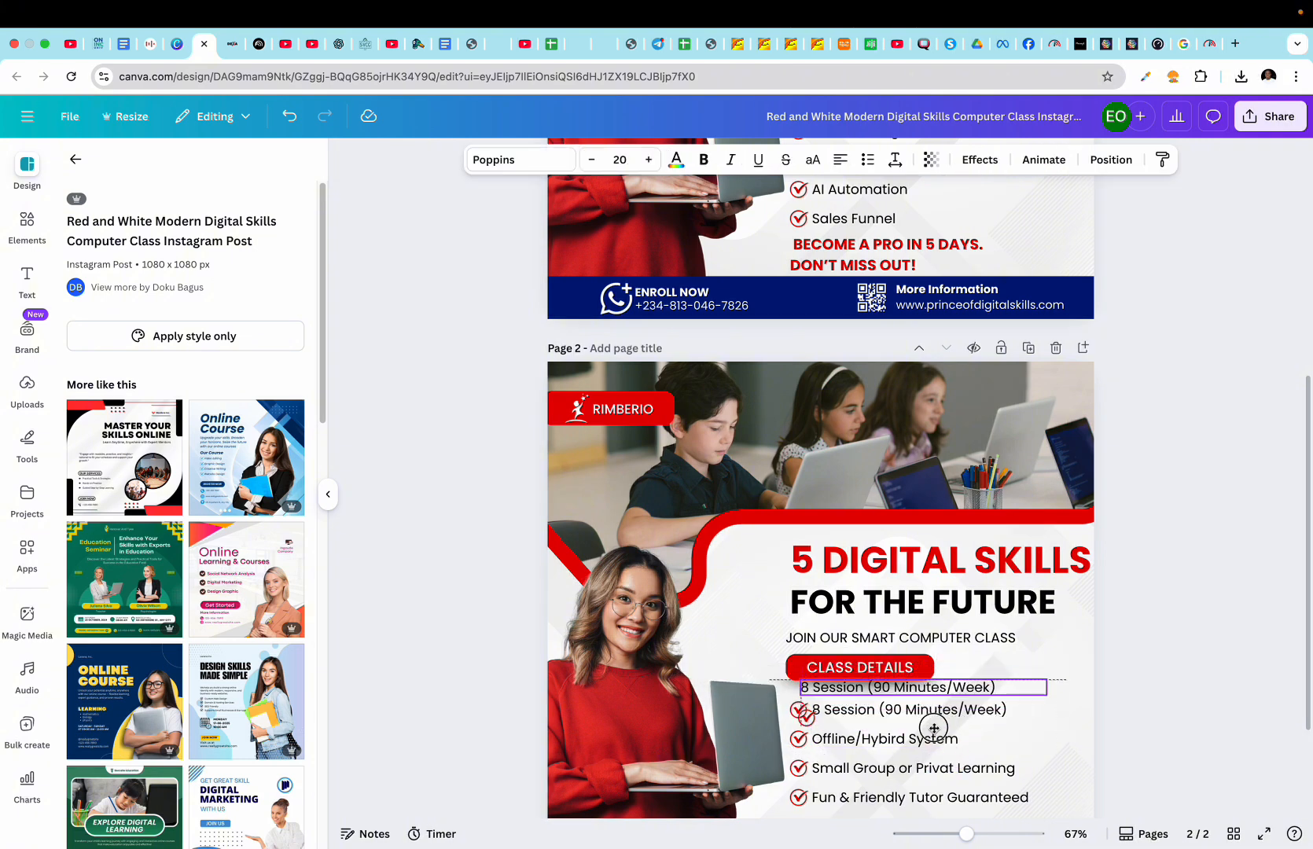
- Move the "LIMITED SEATS AVAILABLE" text on page 2 slightly down towards the red footer
scroll(906, 737, "down", 2)
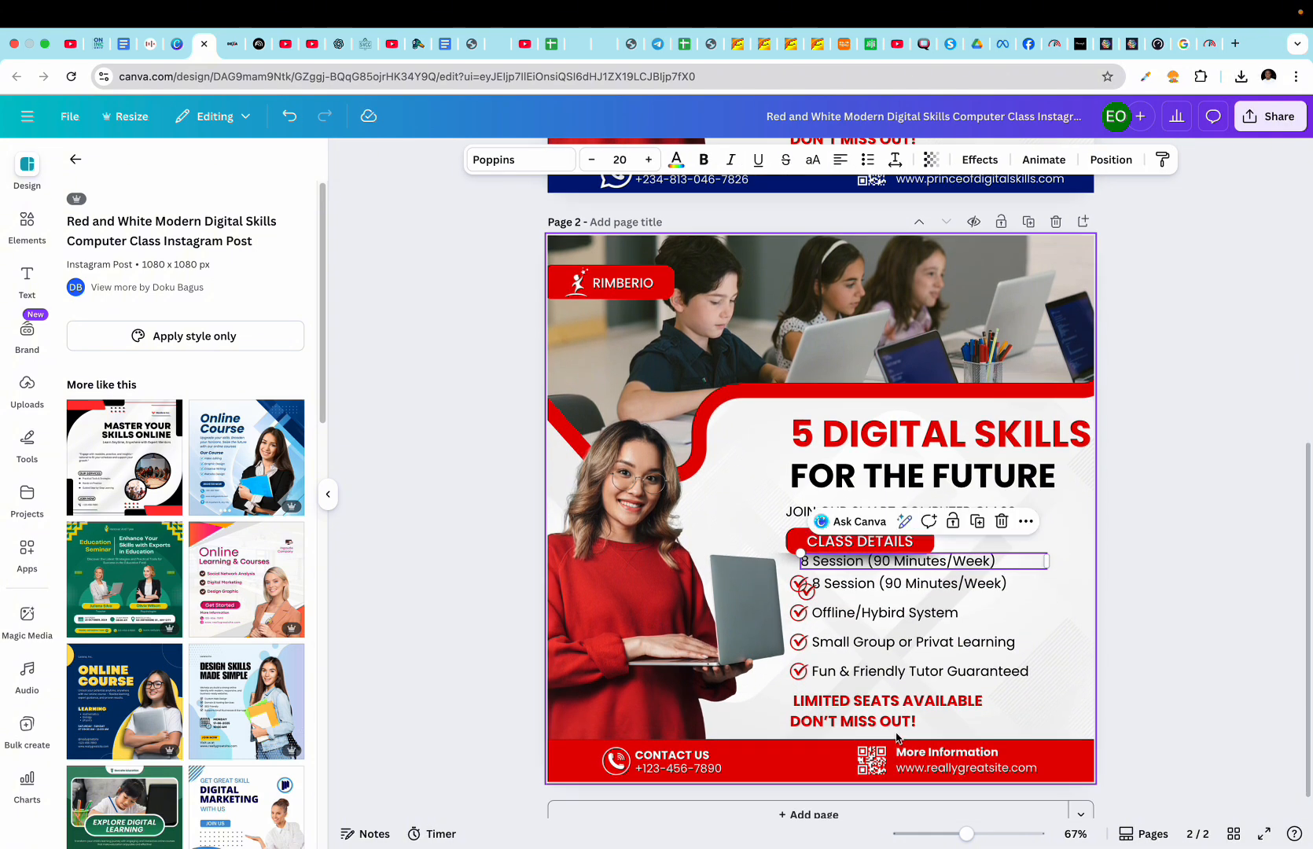
left_click(899, 725)
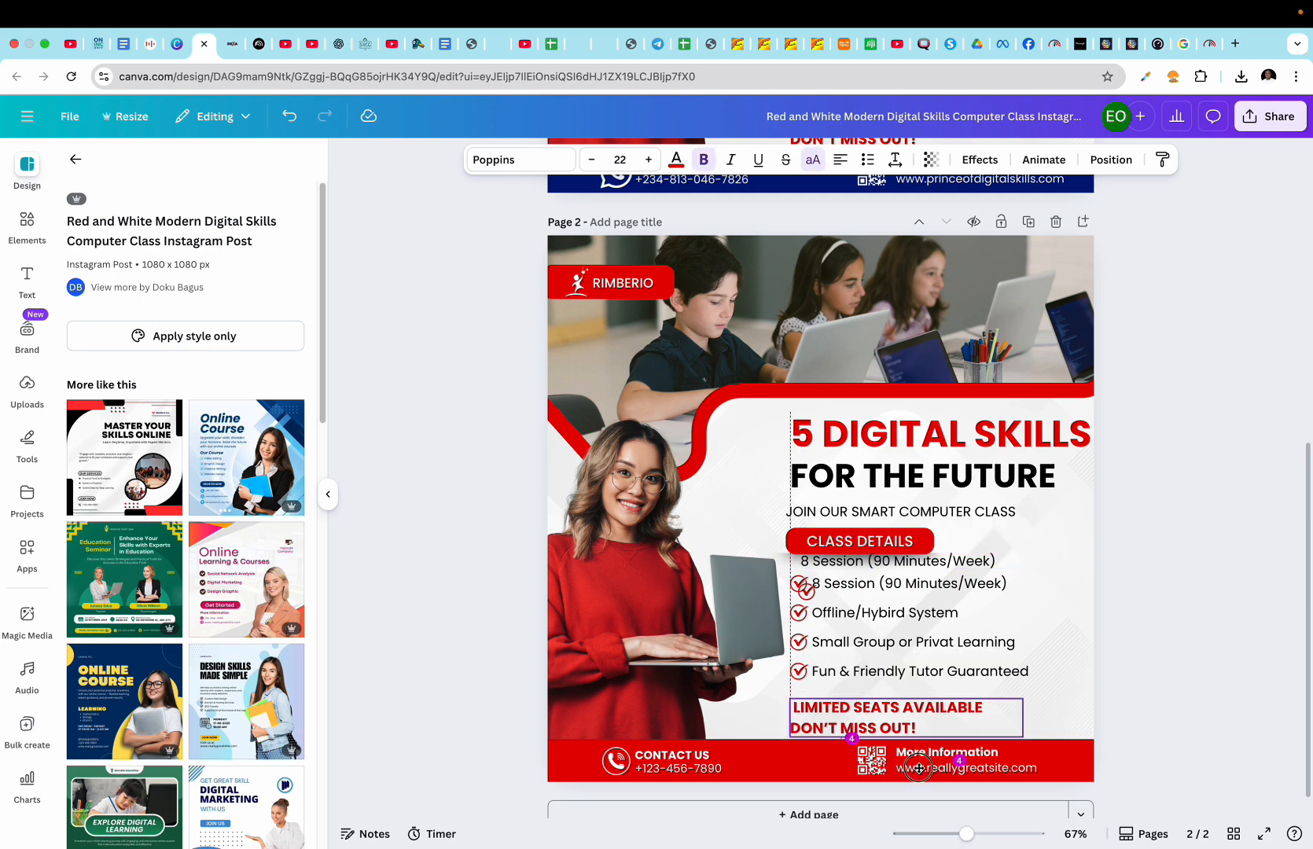
- Examine the red closing text and the brand badge on page 1 and compare the badge with the one on page 2
scroll(855, 574, "up", 3)
scroll(855, 574, "up", 10)
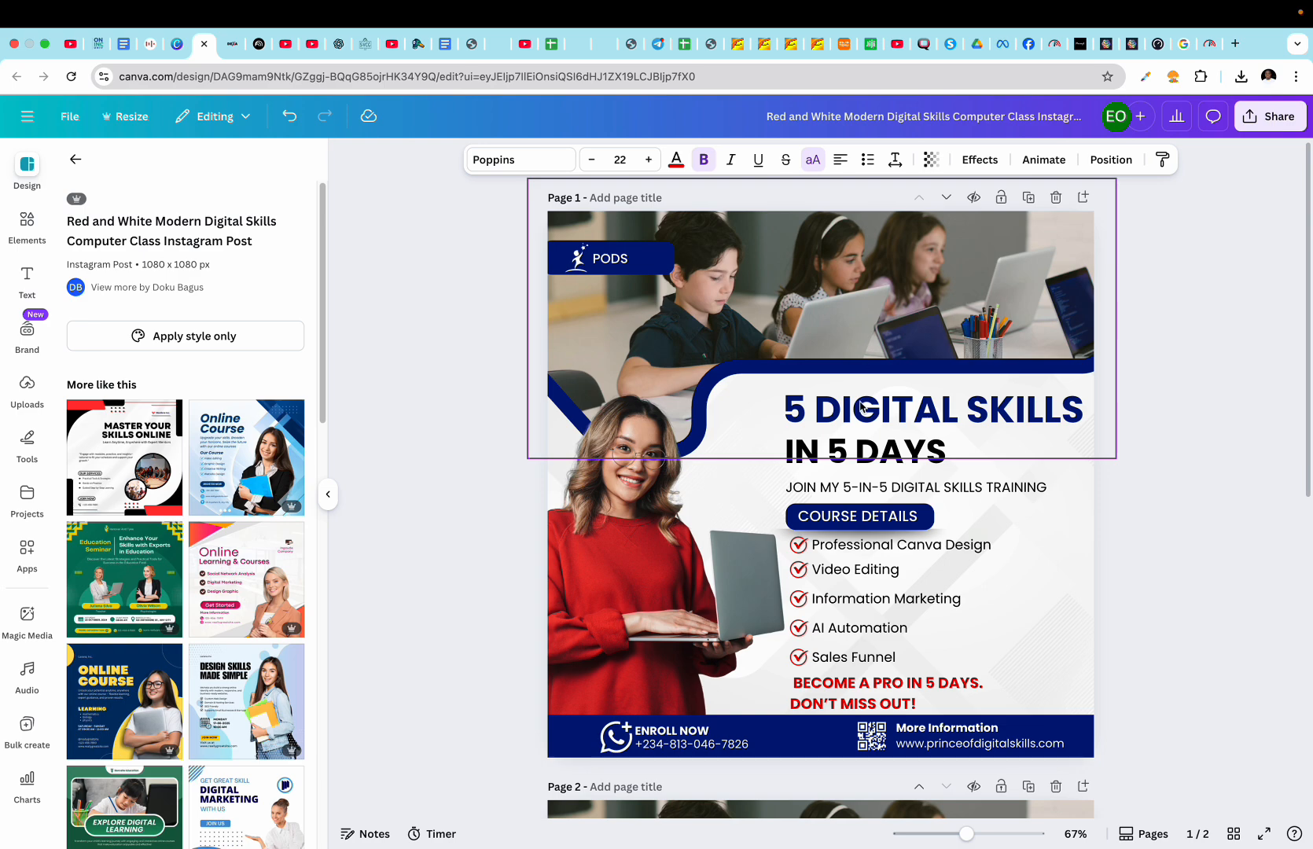
left_click(841, 686)
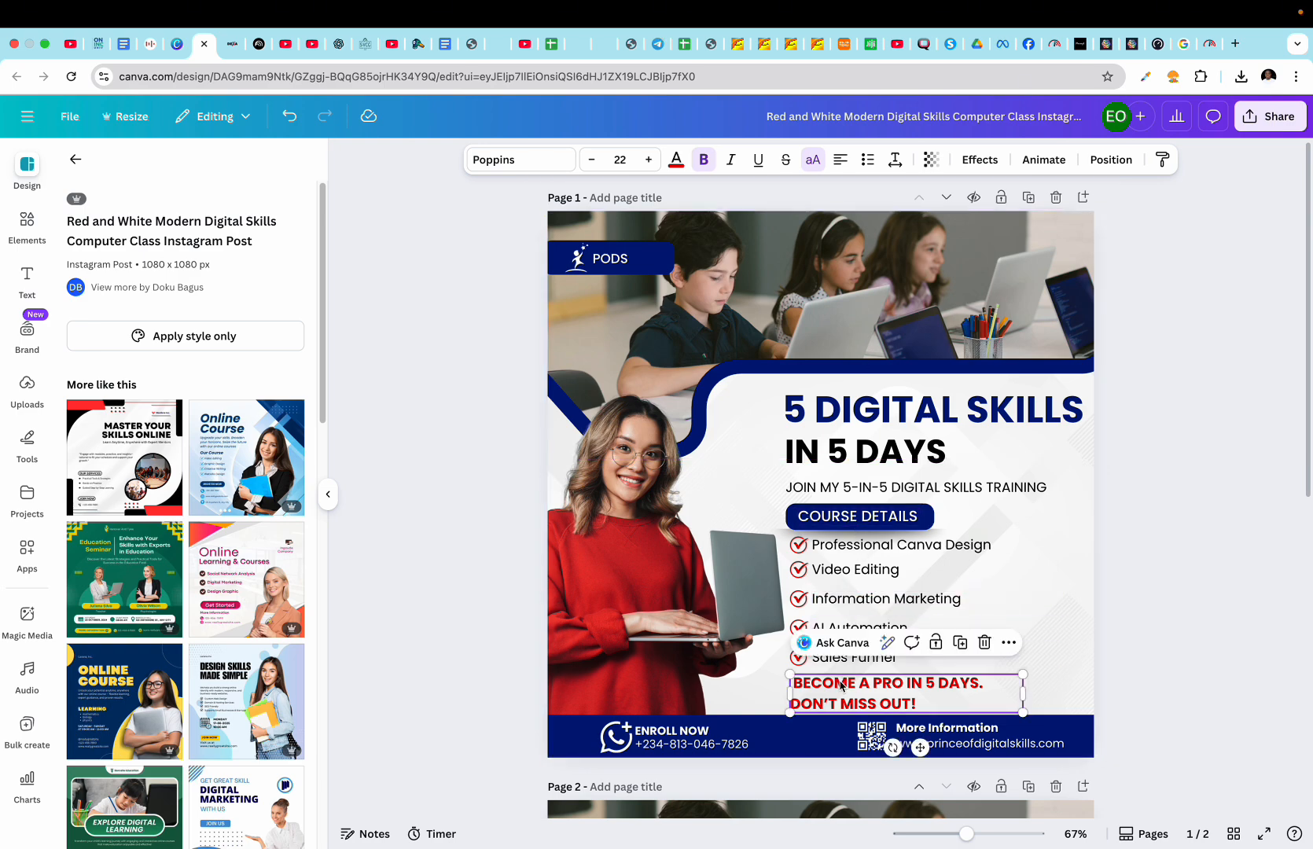
left_click(621, 263)
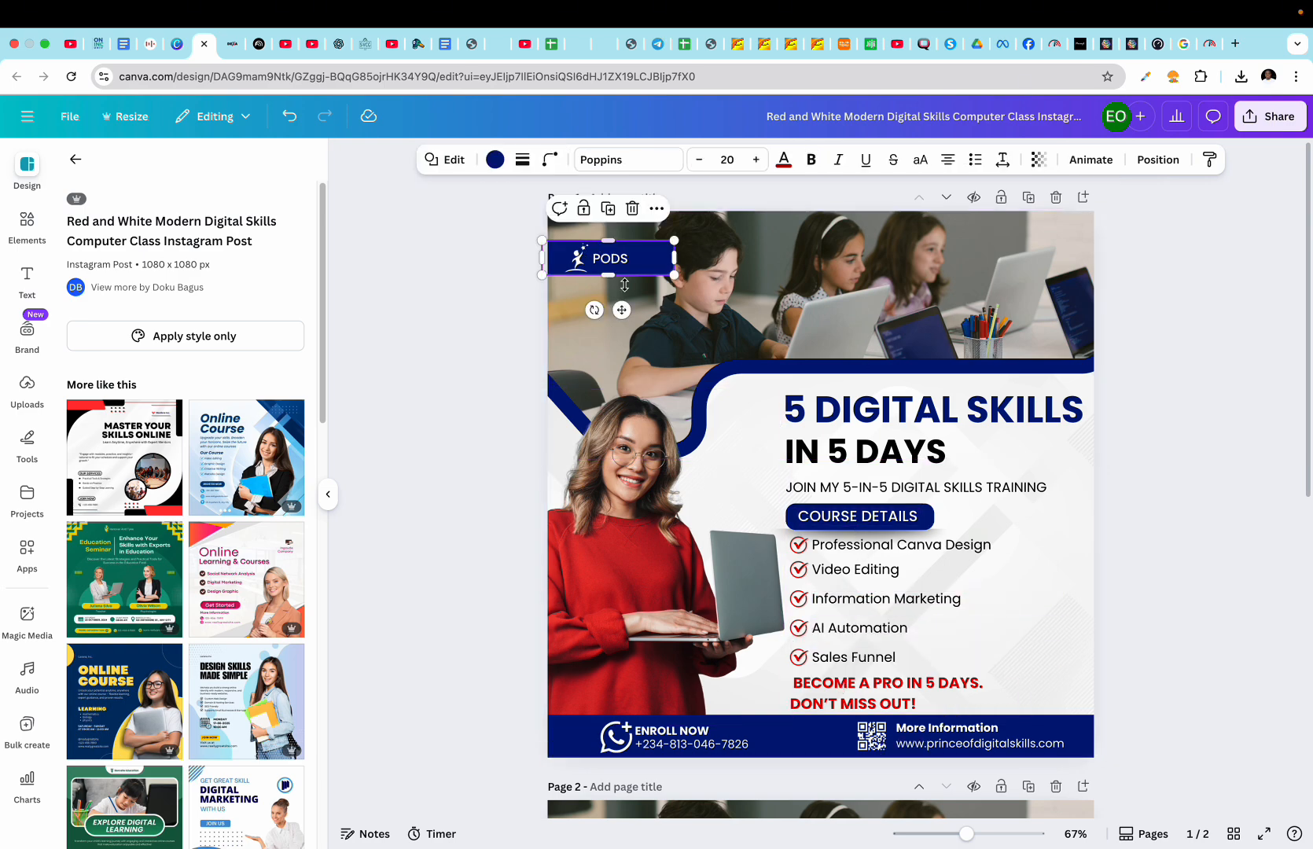
scroll(621, 441, "down", 9)
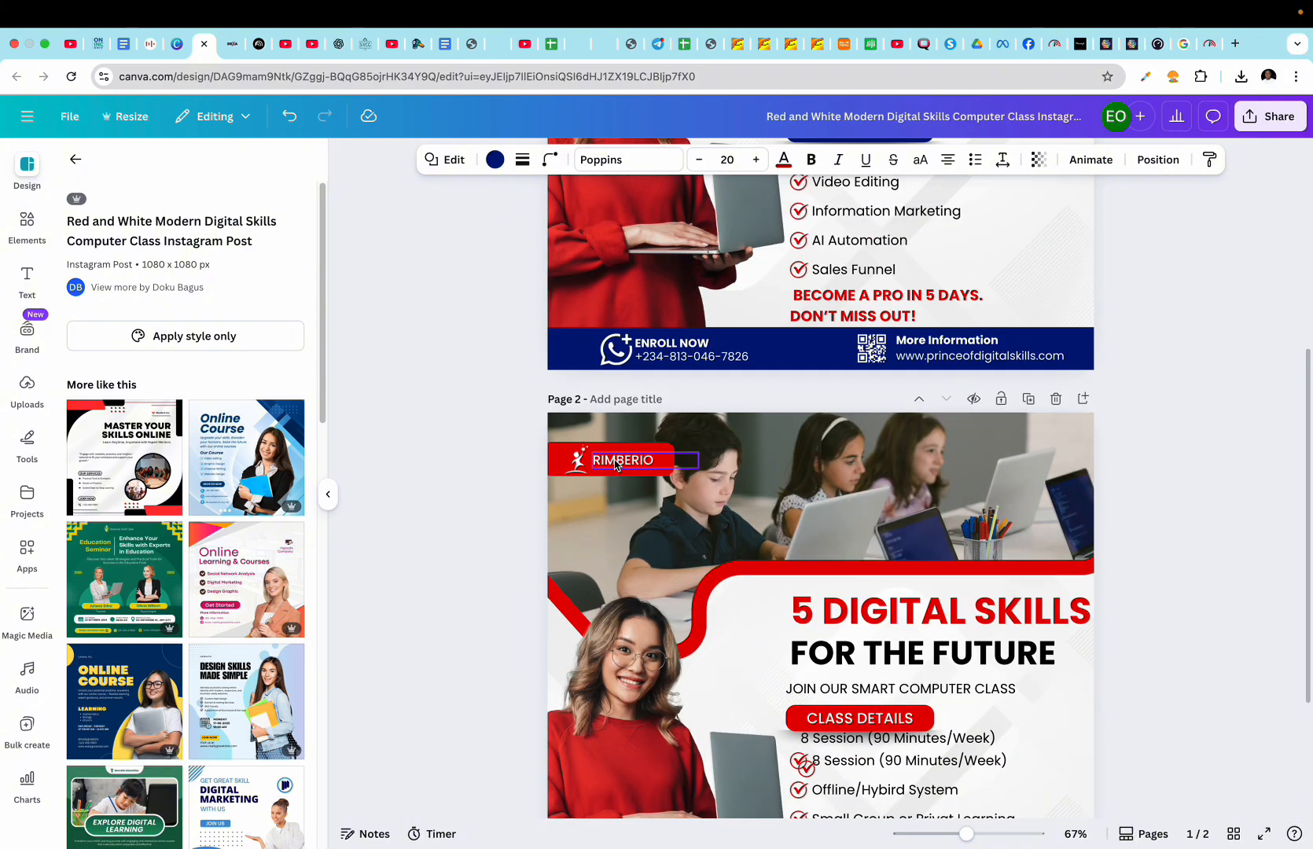
left_click(622, 462)
scroll(621, 465, "up", 9)
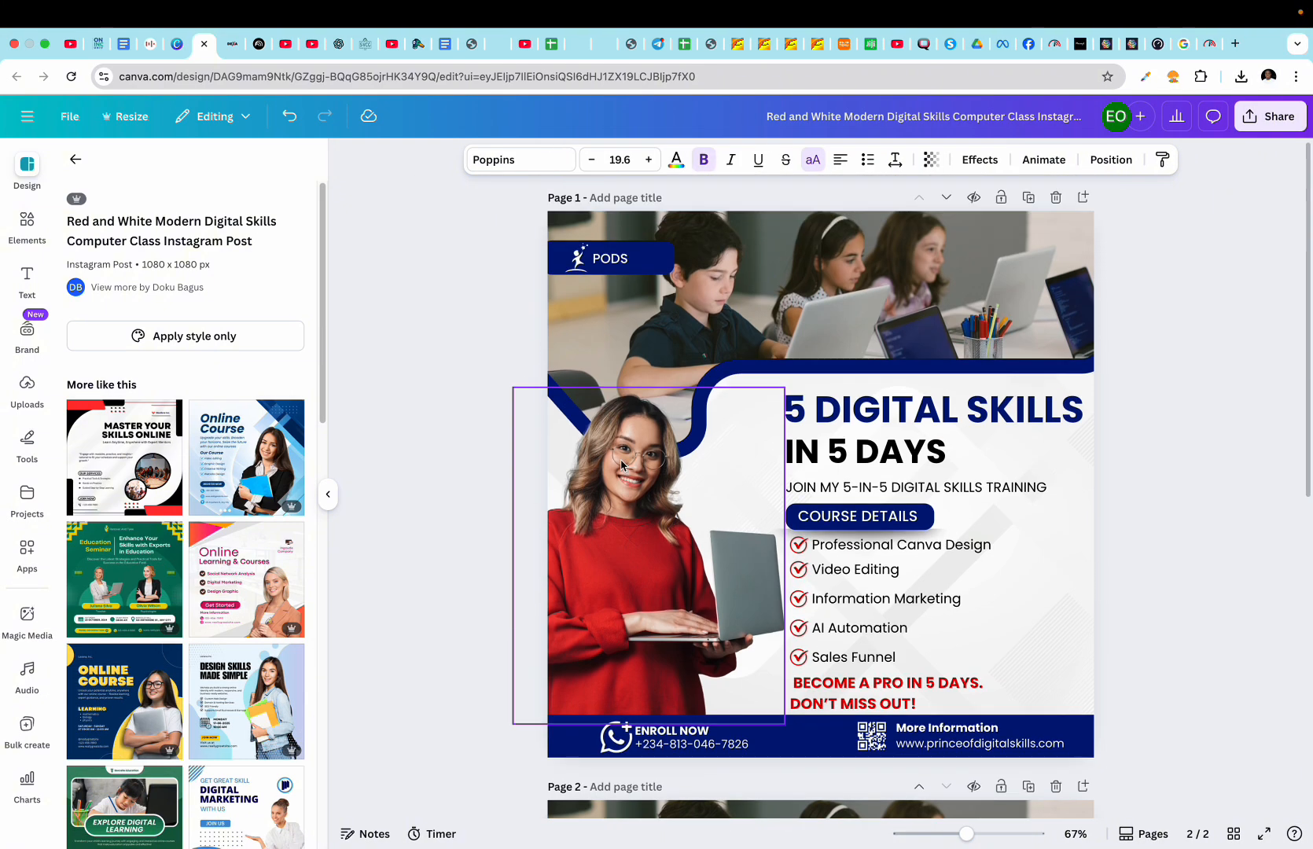
left_click(624, 262)
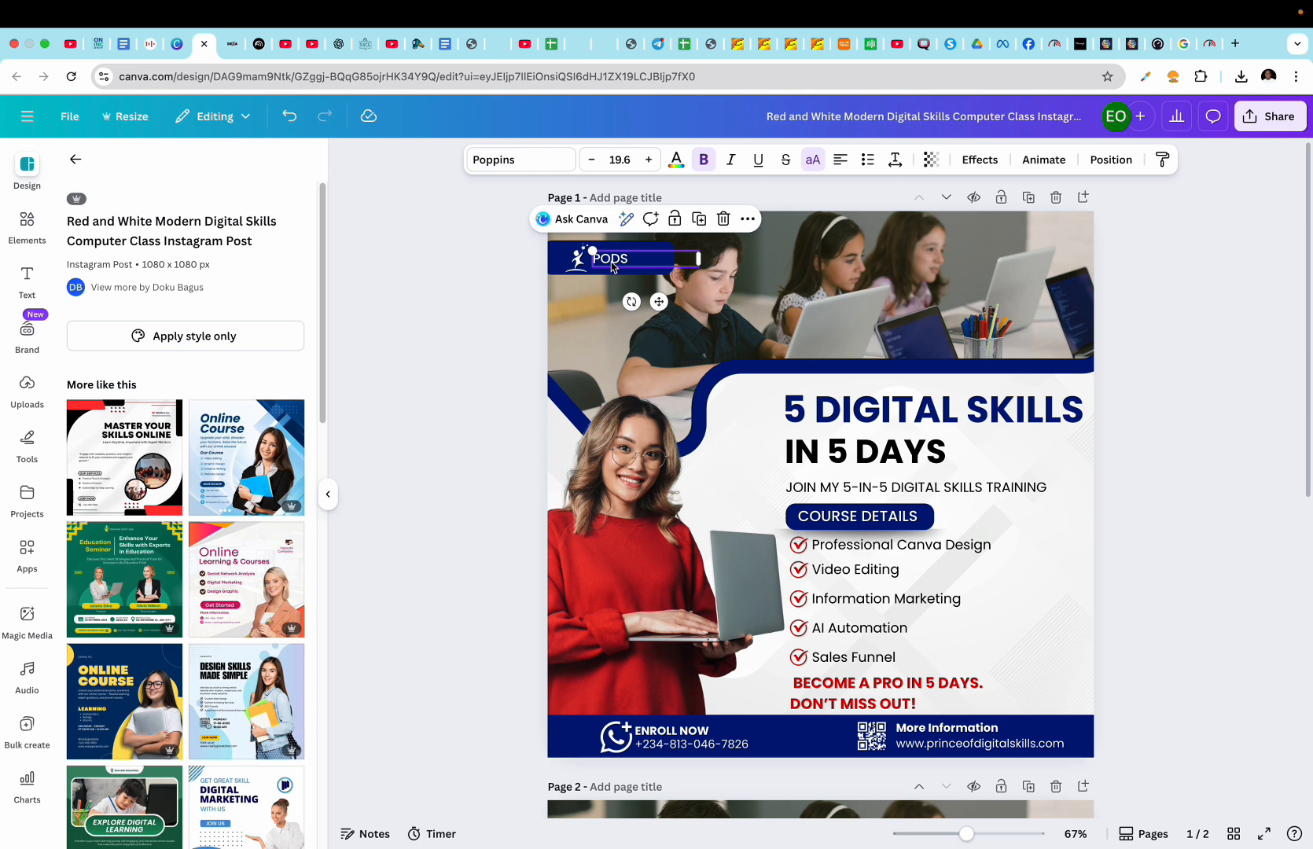
- Select the badge's logo icon on page 1 and search the elements library for "P icon"
left_click(578, 258)
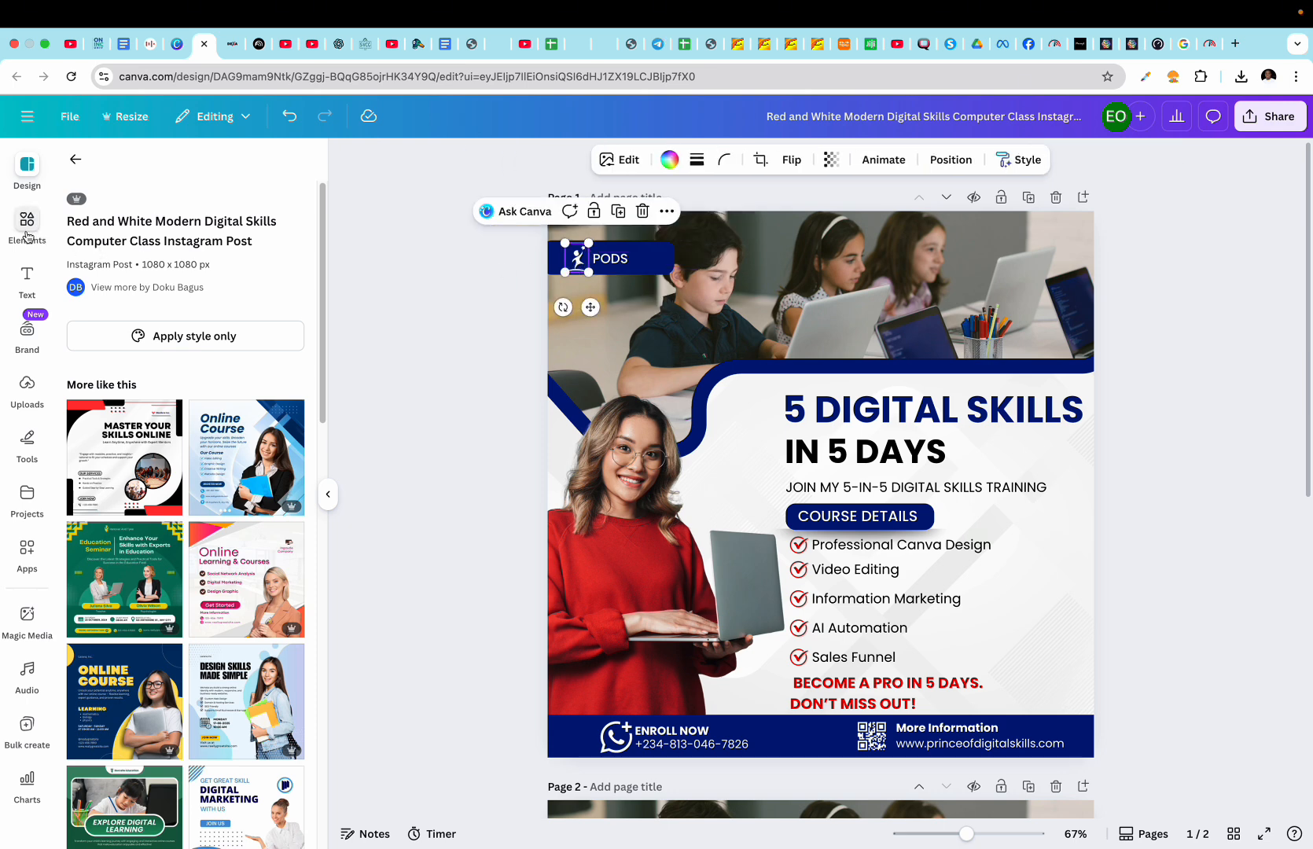
left_click(27, 234)
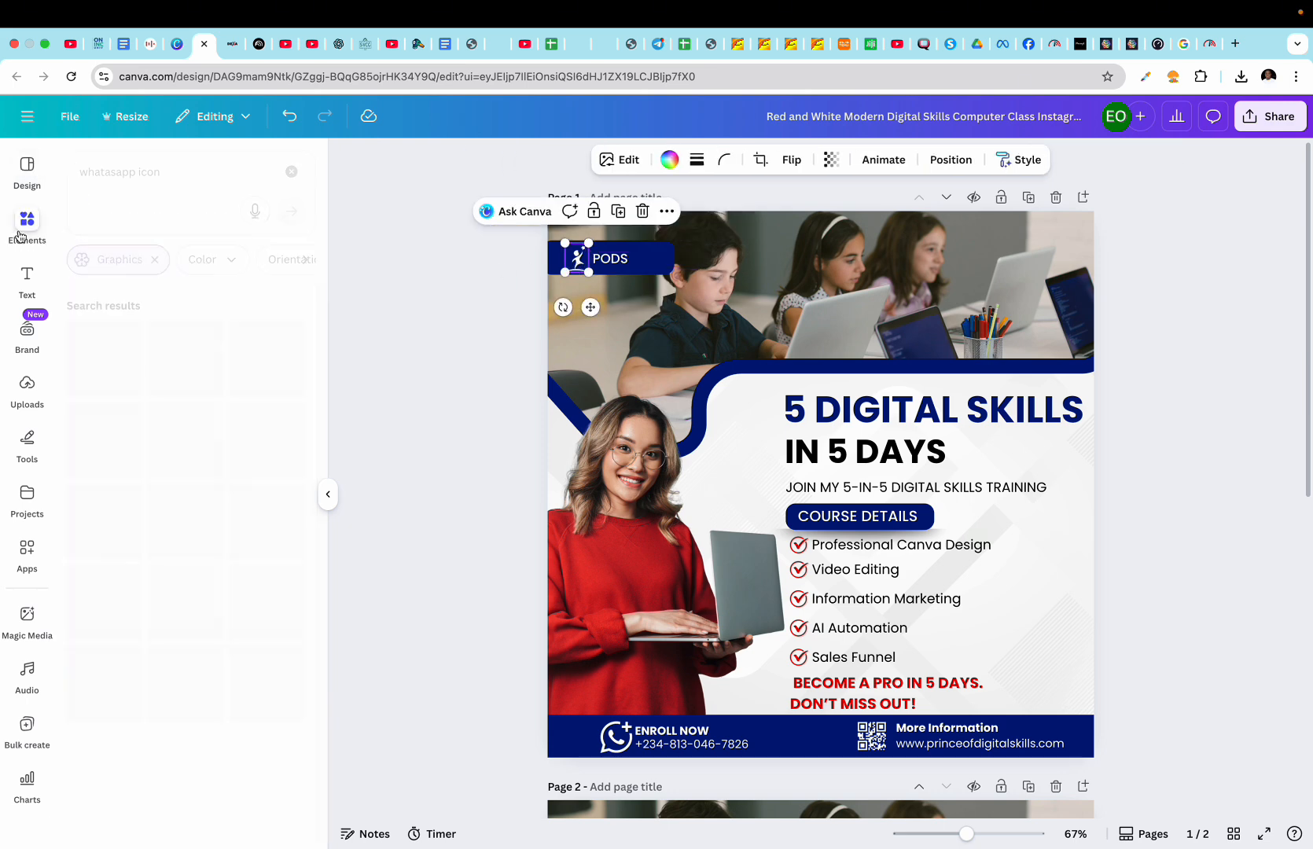
left_click(288, 170)
left_click(172, 170)
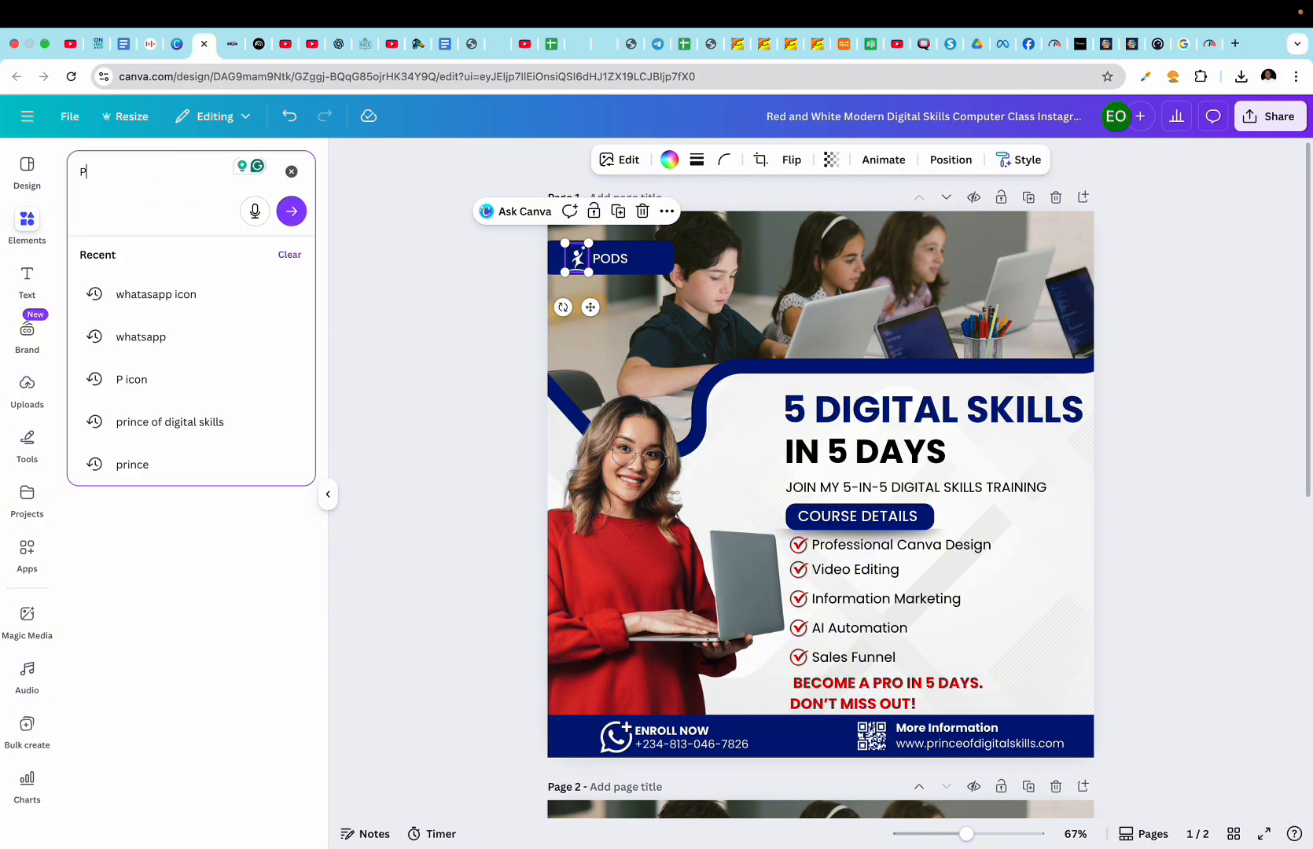
type("P icon")
key("Return")
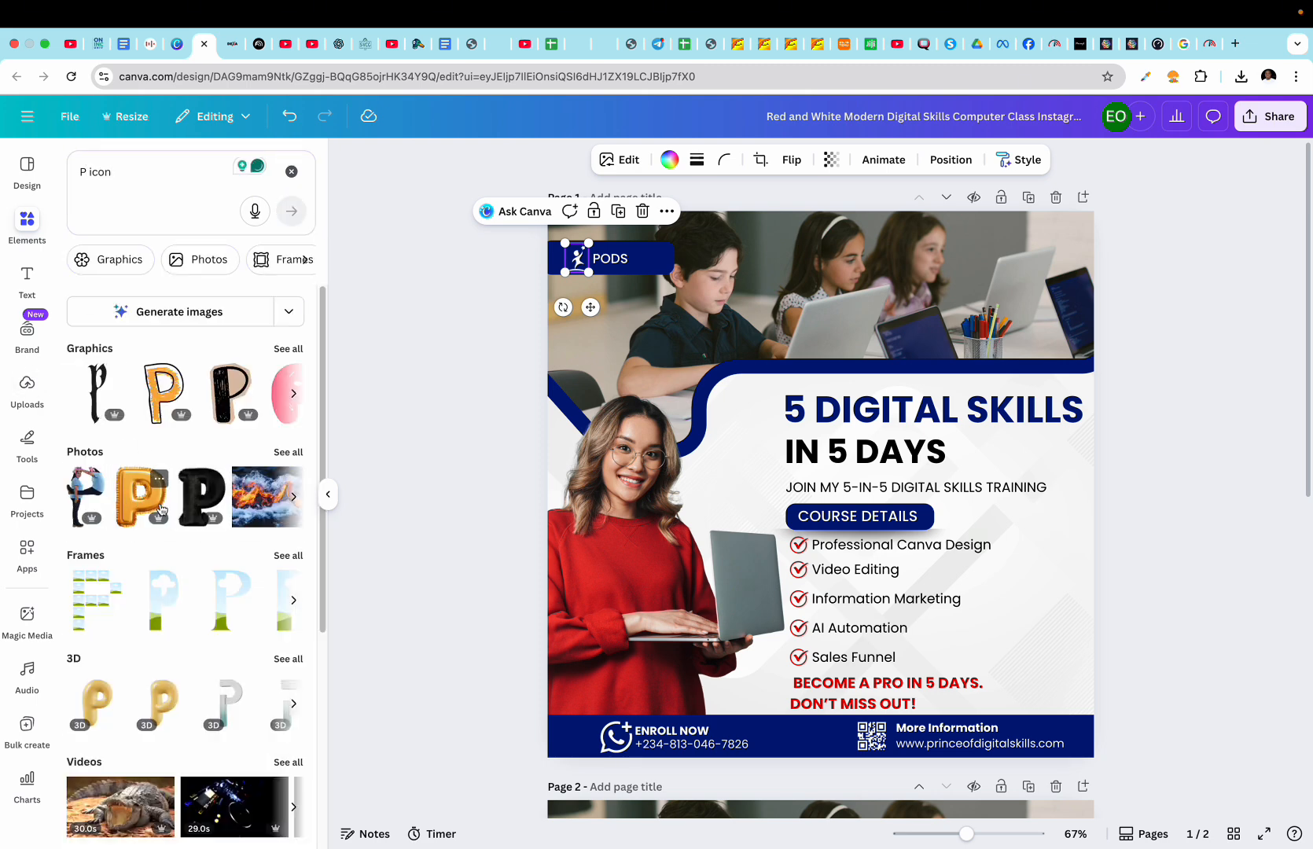
- Browse the graphics results for "P icon" and add the black segmented P with a curved lower stem over the badge on page 1
left_click(298, 349)
scroll(192, 585, "down", 3)
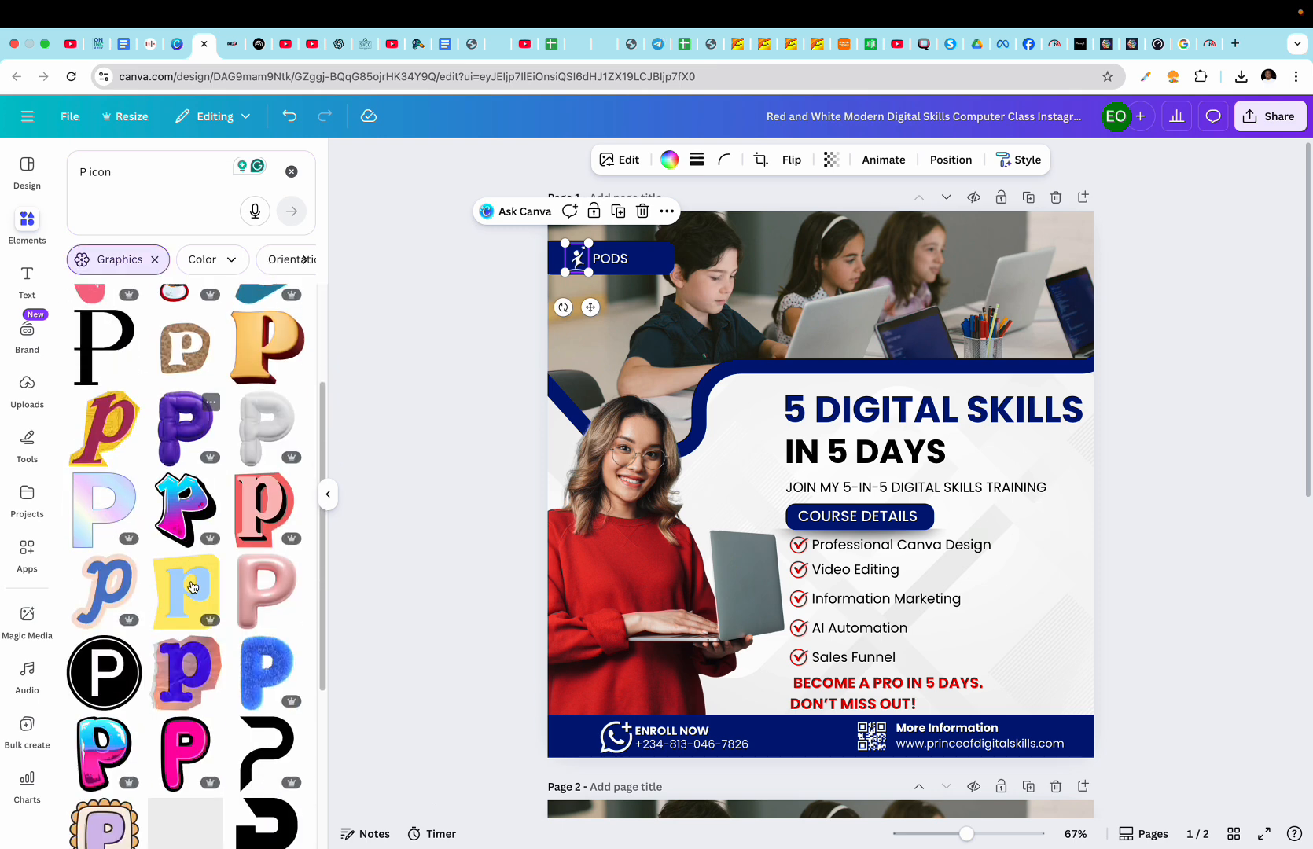
scroll(192, 586, "down", 3)
scroll(192, 586, "down", 2)
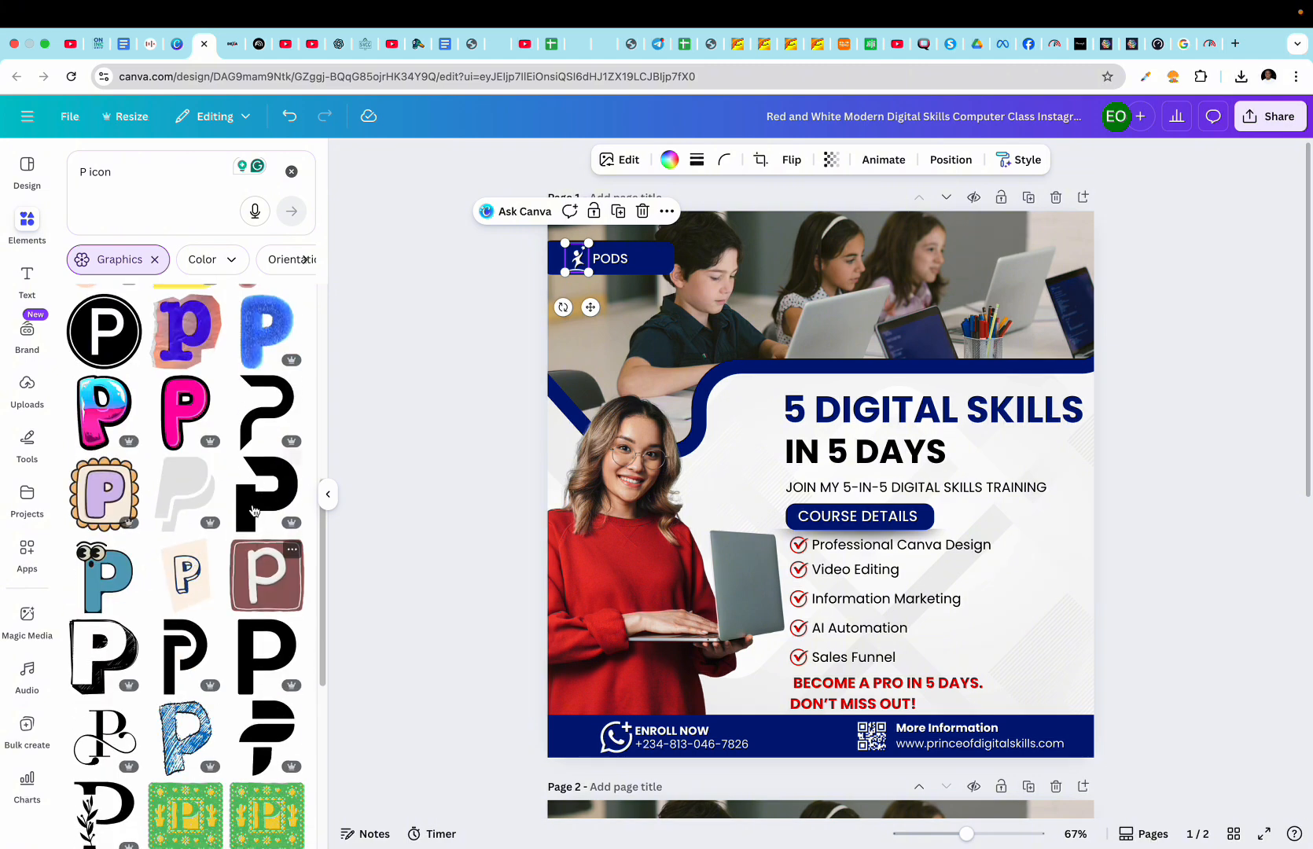
scroll(270, 753, "down", 5)
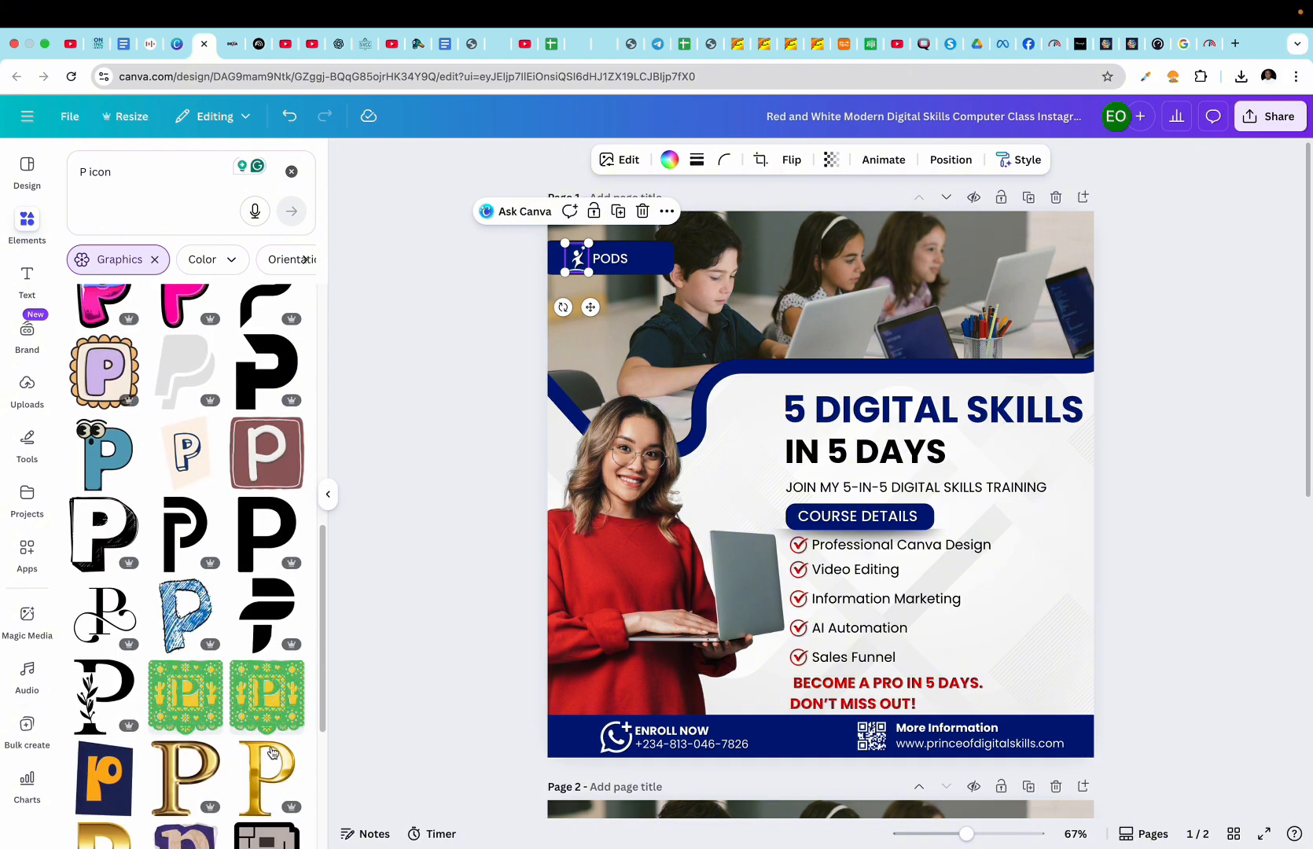
scroll(271, 753, "down", 2)
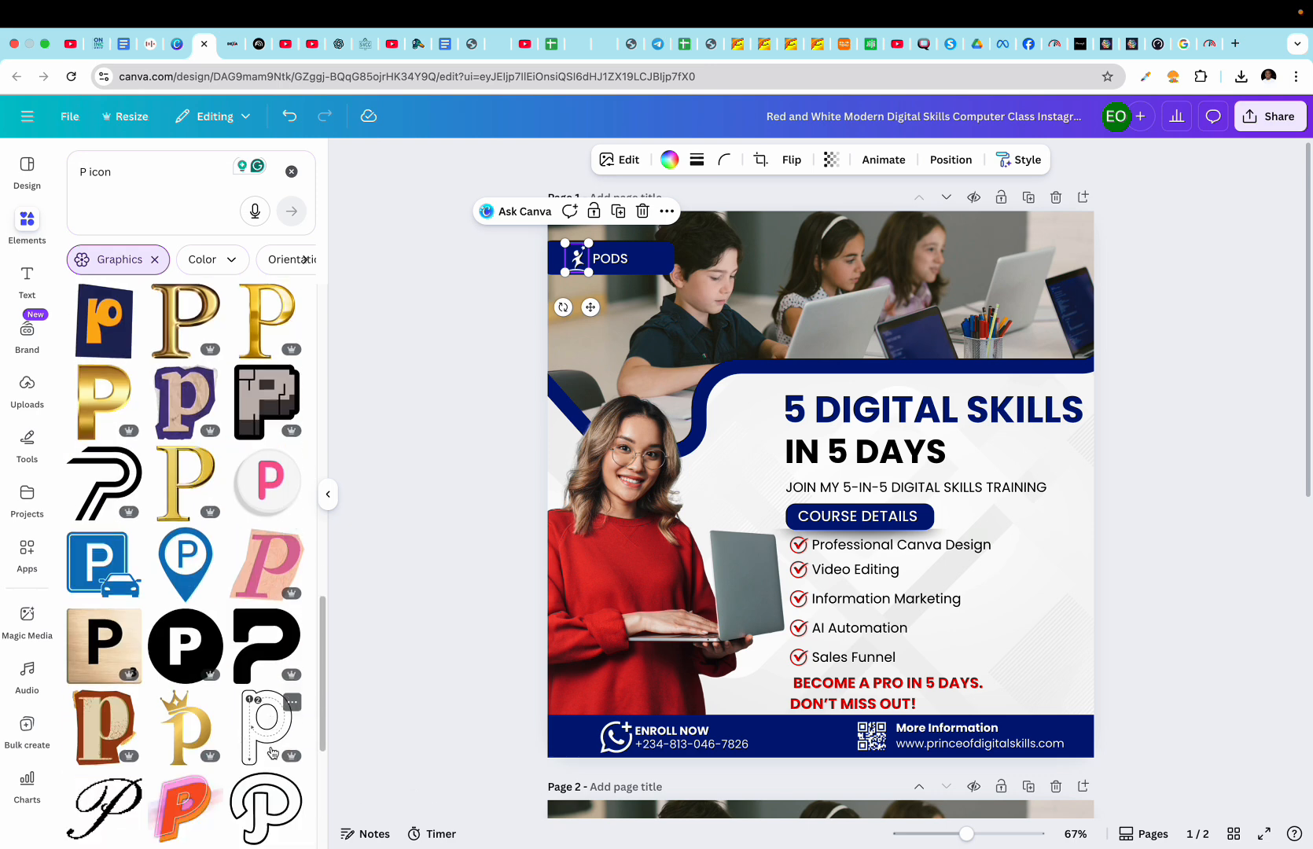
scroll(189, 779, "up", 4)
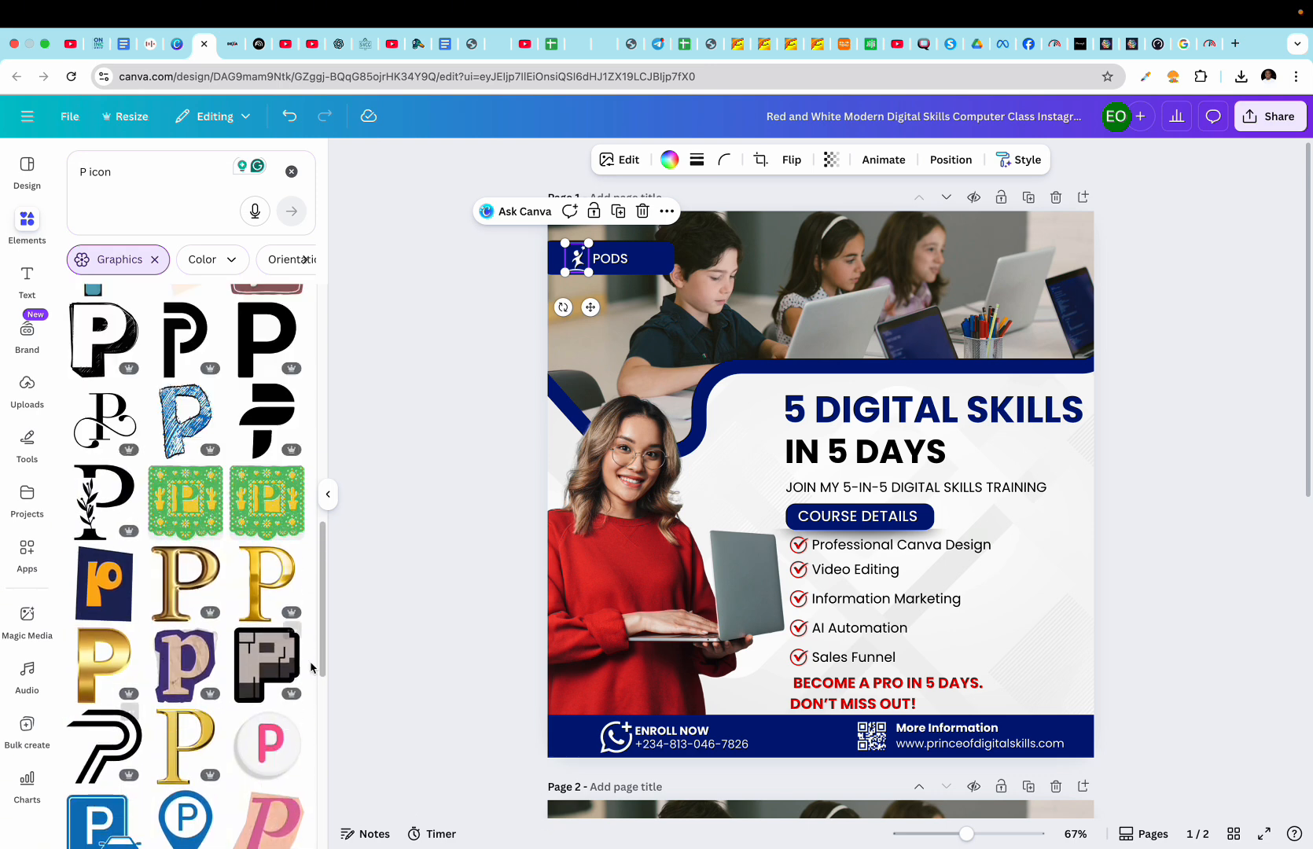
scroll(262, 368, "up", 3)
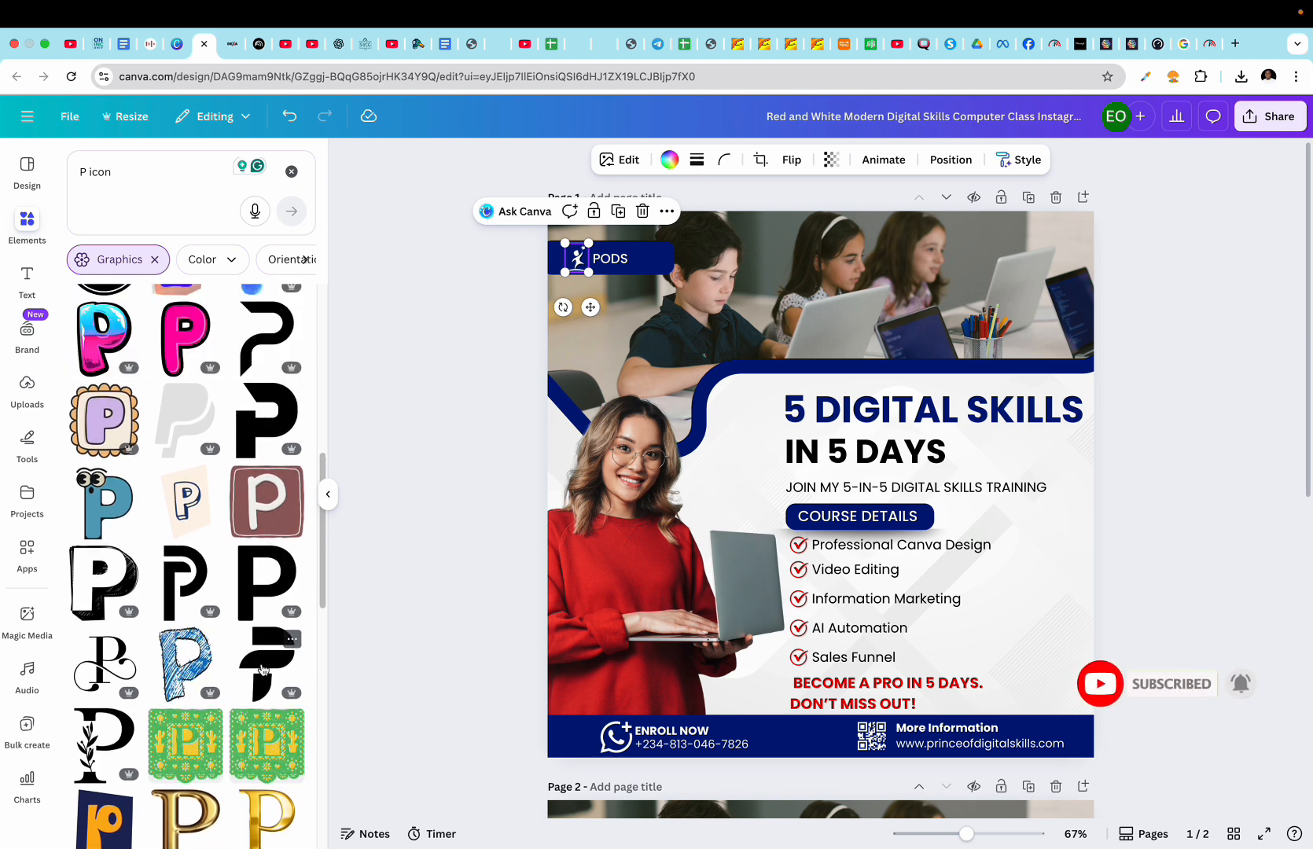
left_click_drag(263, 669, 560, 271)
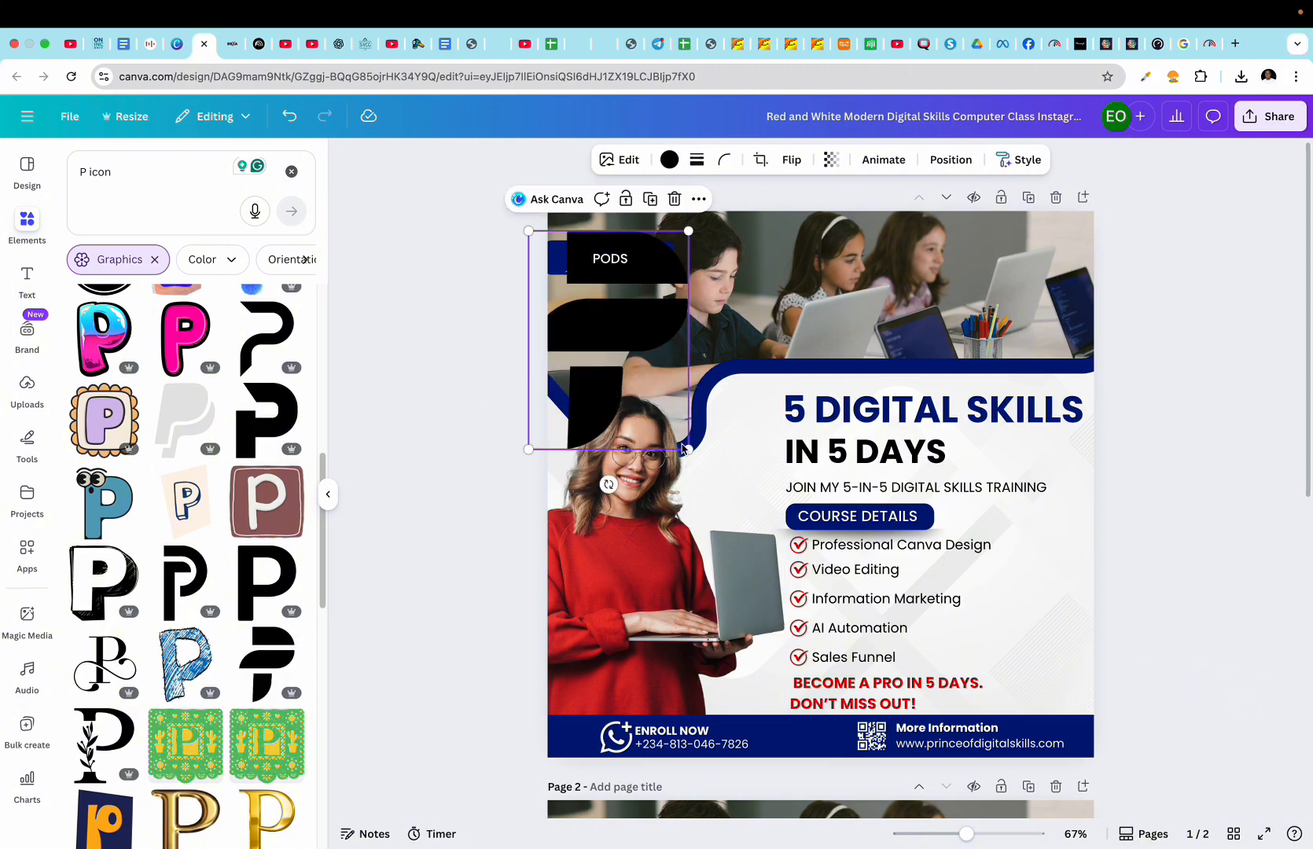
- Shrink the black P graphic to about 42 by 58 px and place it in the badge just before the "PODS" text
left_click_drag(684, 447, 607, 287)
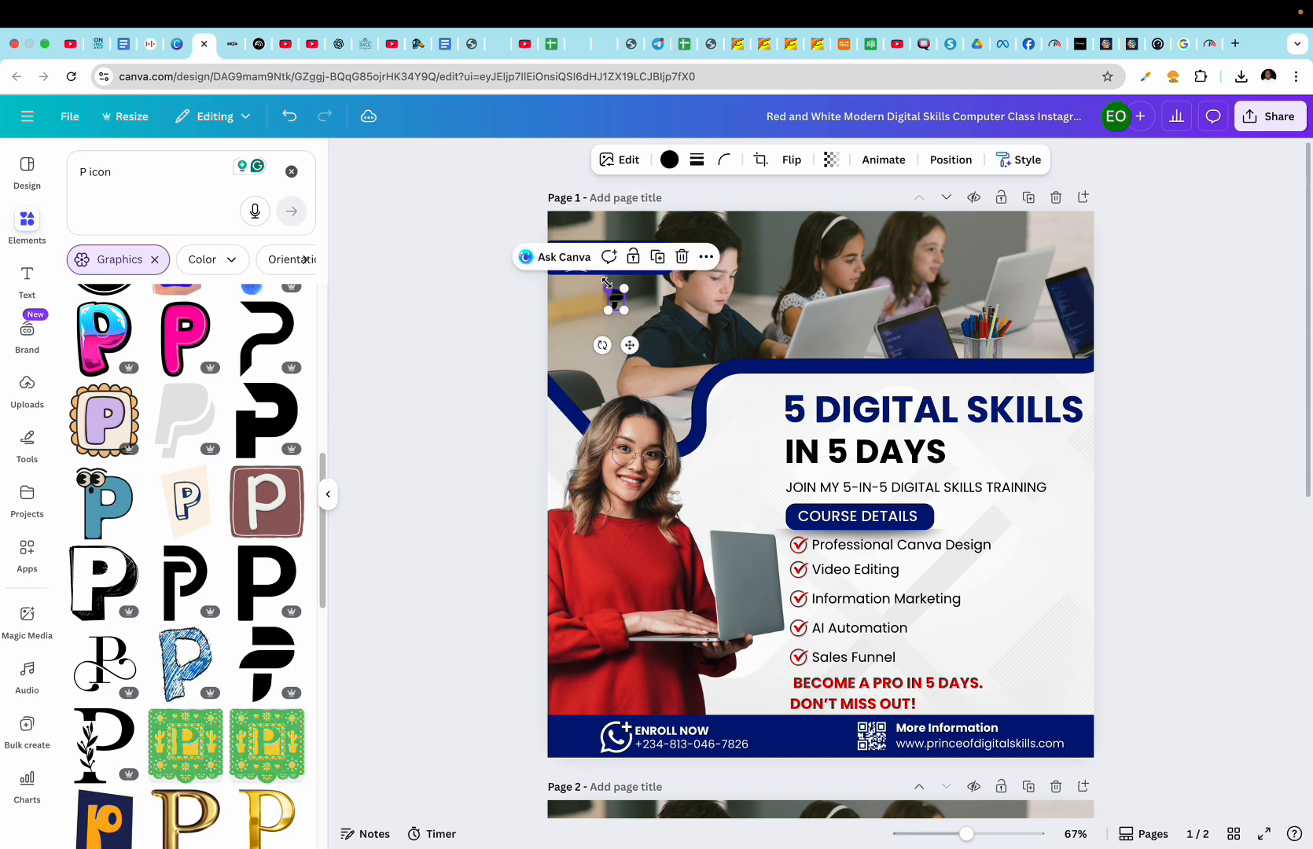
left_click_drag(630, 345, 567, 243)
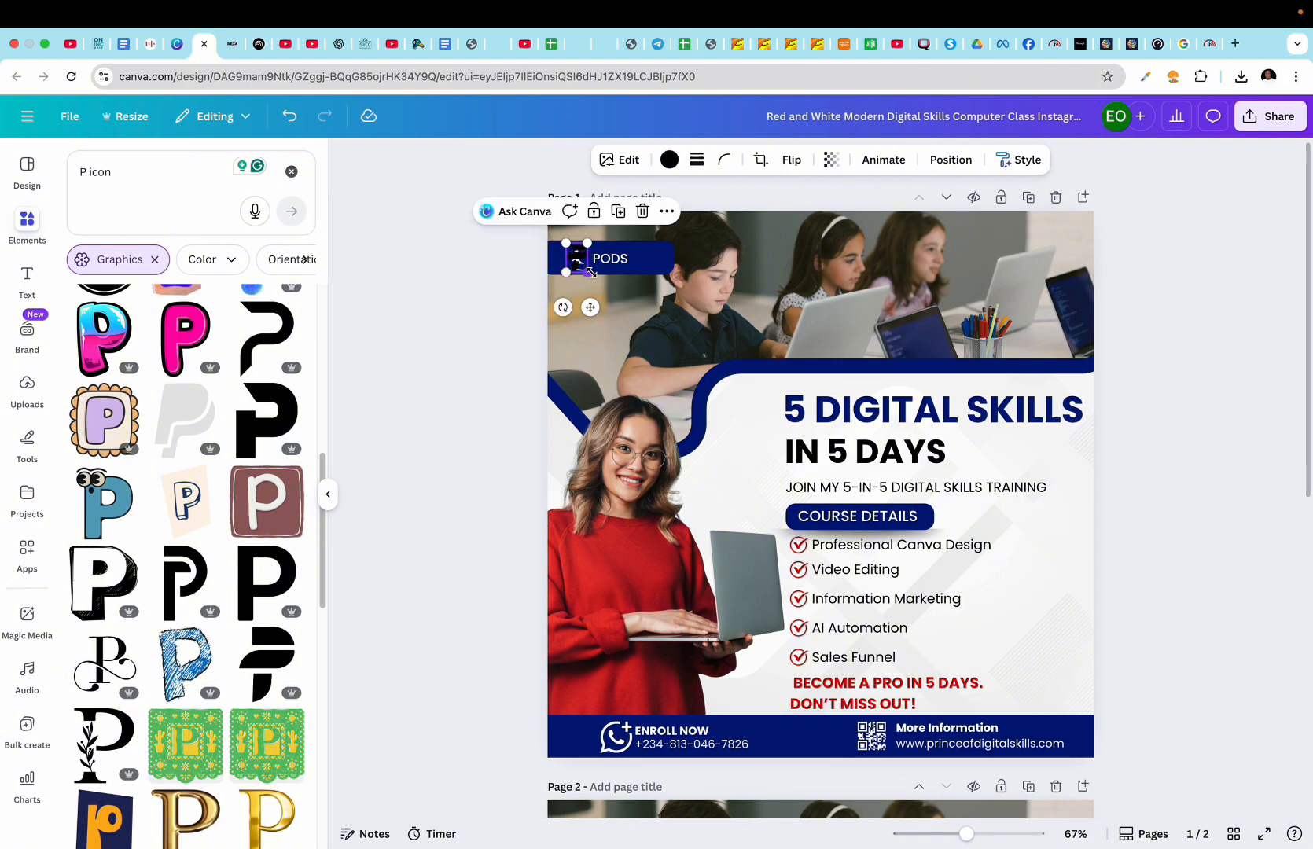
left_click_drag(588, 271, 589, 272)
- Recolour the P logo in the badge white, using the document colours
left_click(668, 161)
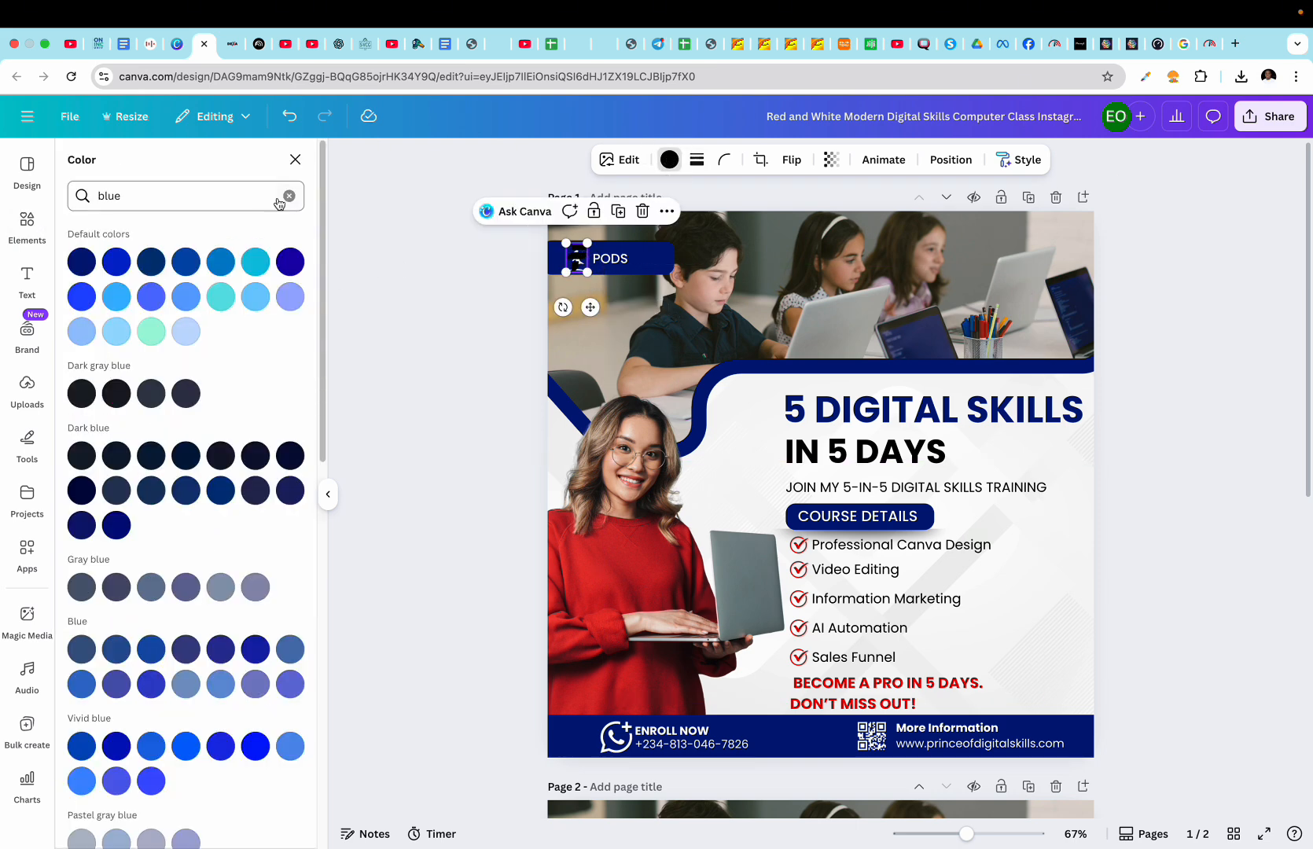
left_click(289, 195)
left_click(264, 271)
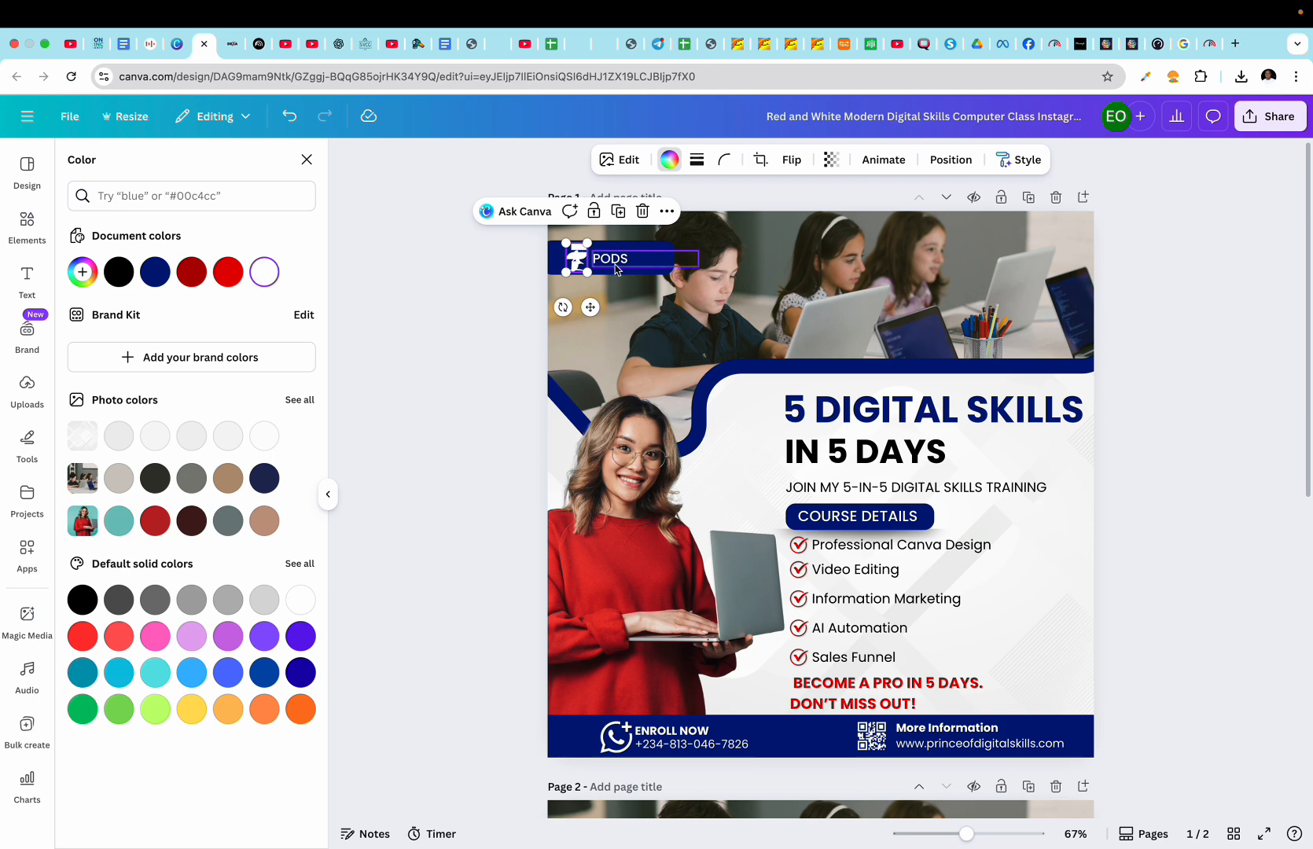
- Send the P logo one layer backward and delete the old figure icon that overlaps it in the badge
left_click(610, 260)
left_click(582, 266)
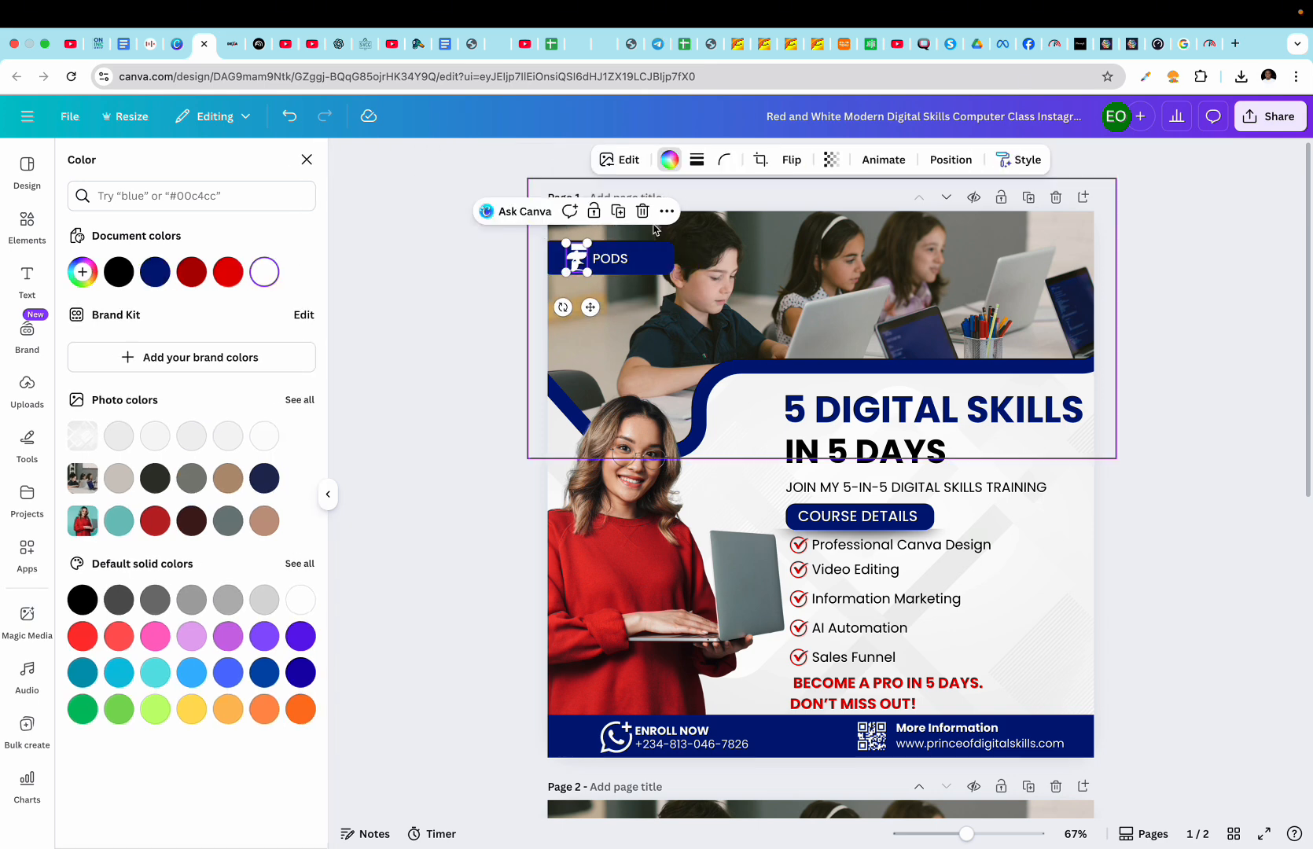
left_click(950, 160)
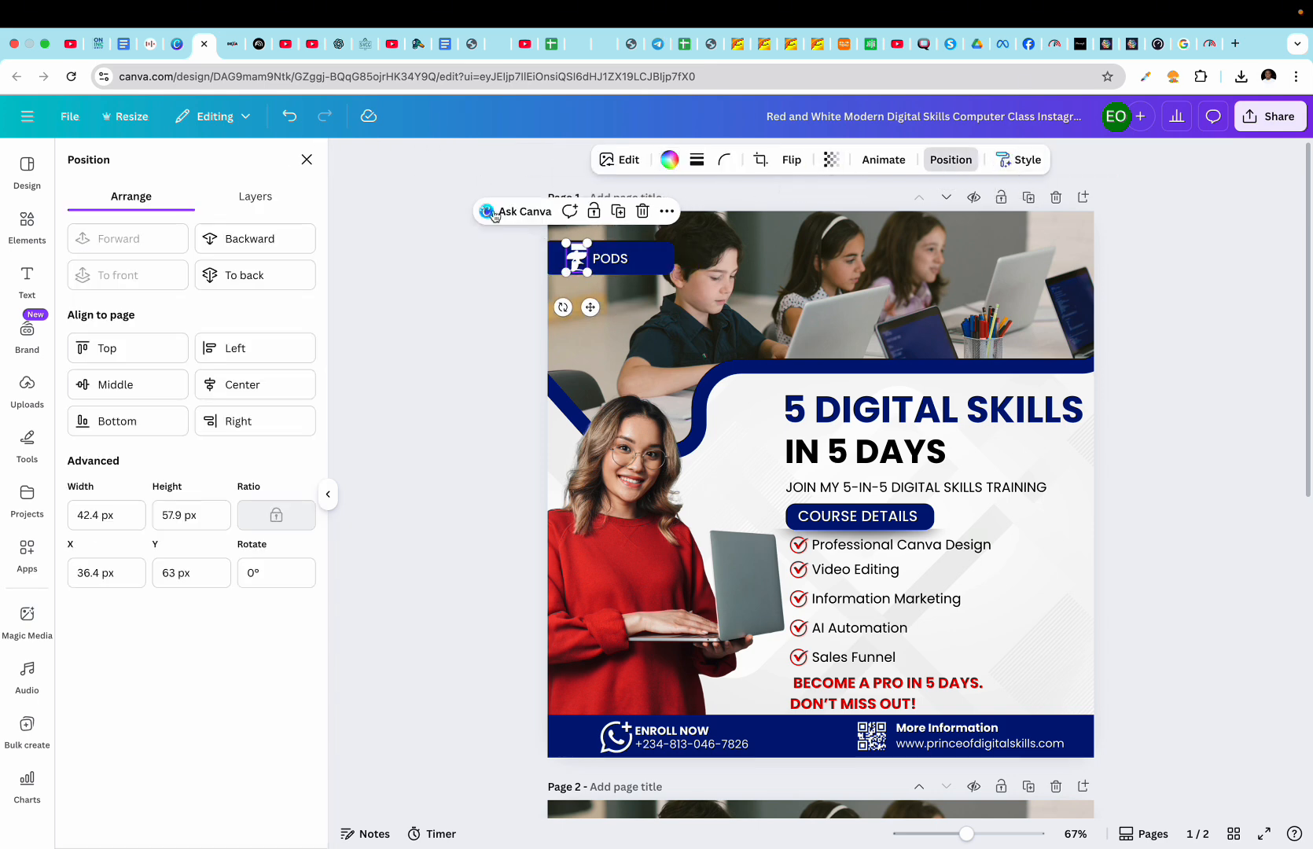
left_click(259, 241)
left_click(494, 297)
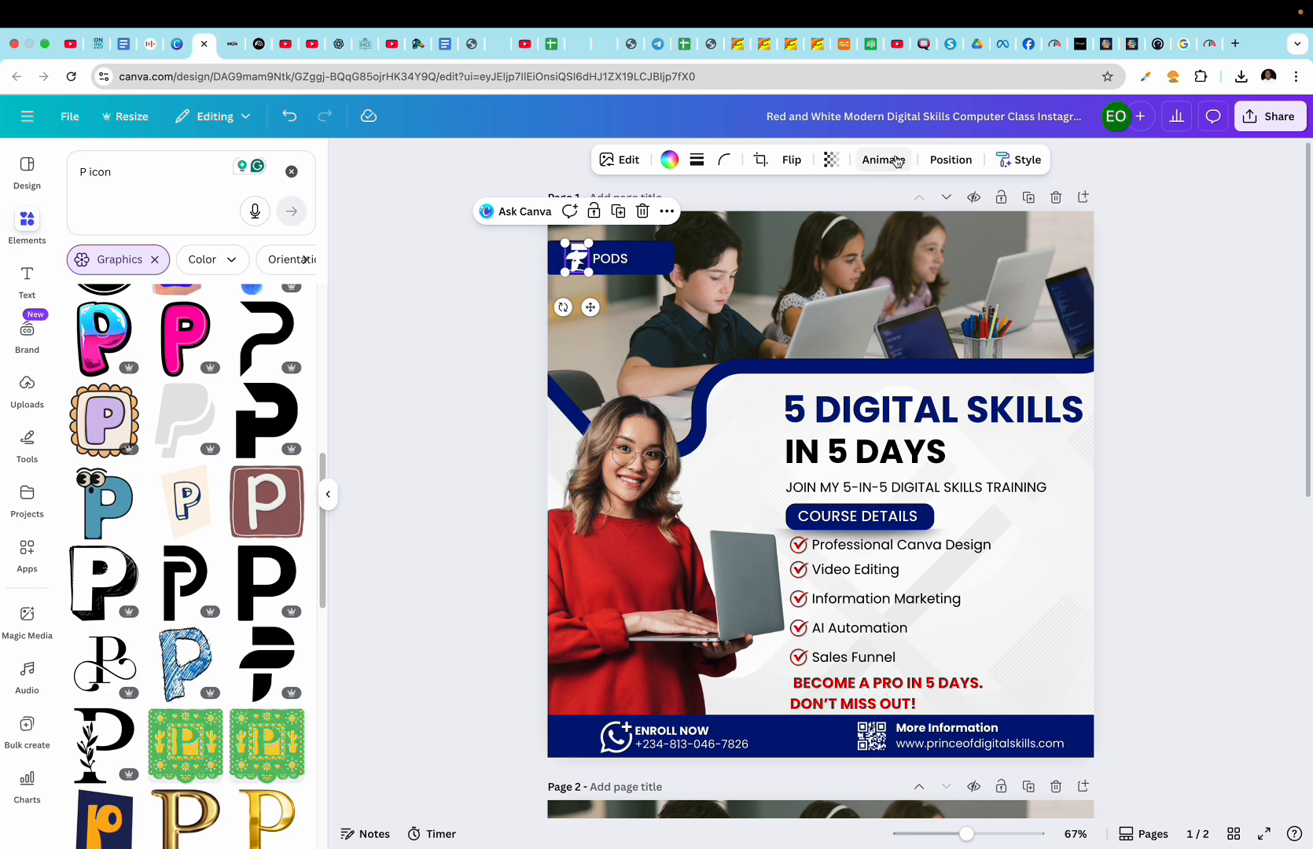
key("Escape")
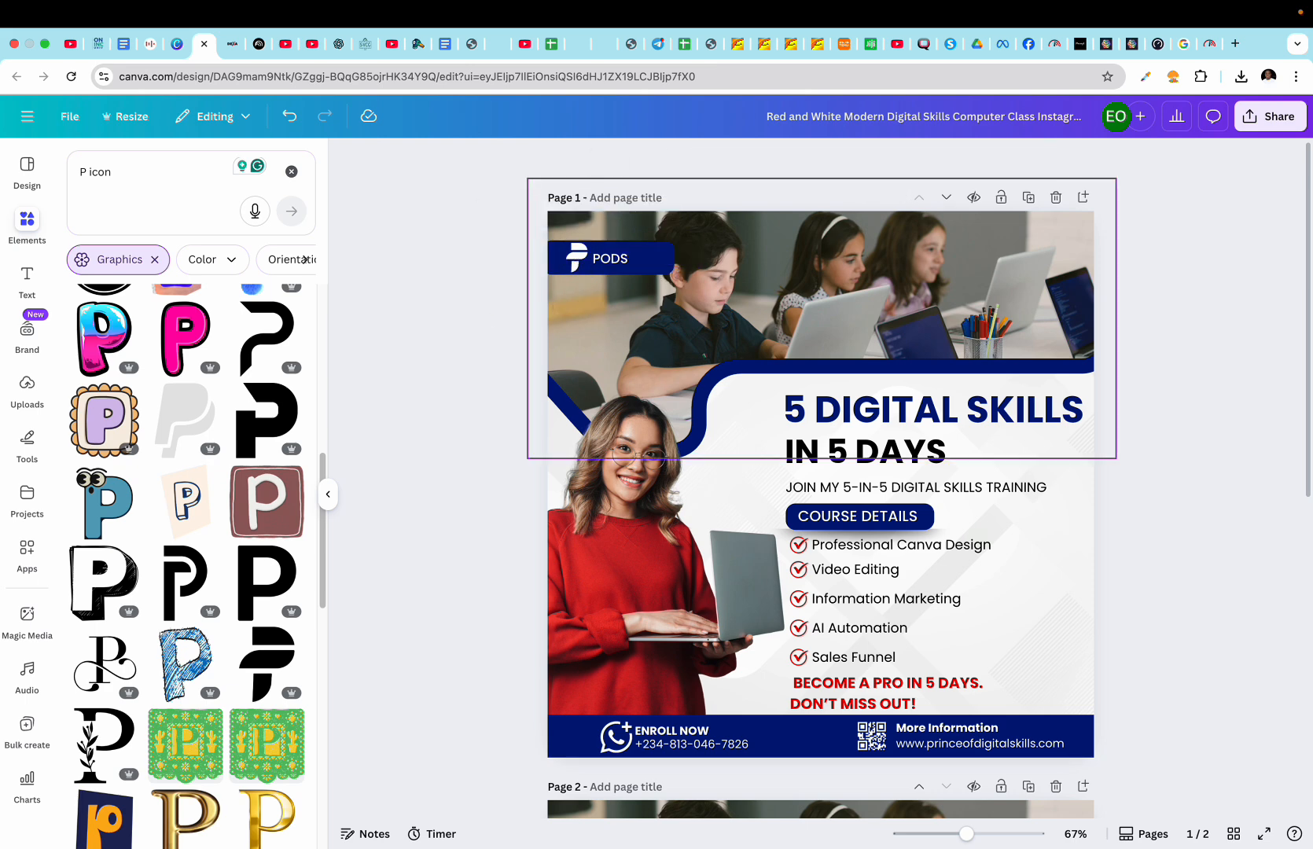
- Make the P logo slightly smaller and shift it a little away from the "PODS" text within the badge
left_click(574, 264)
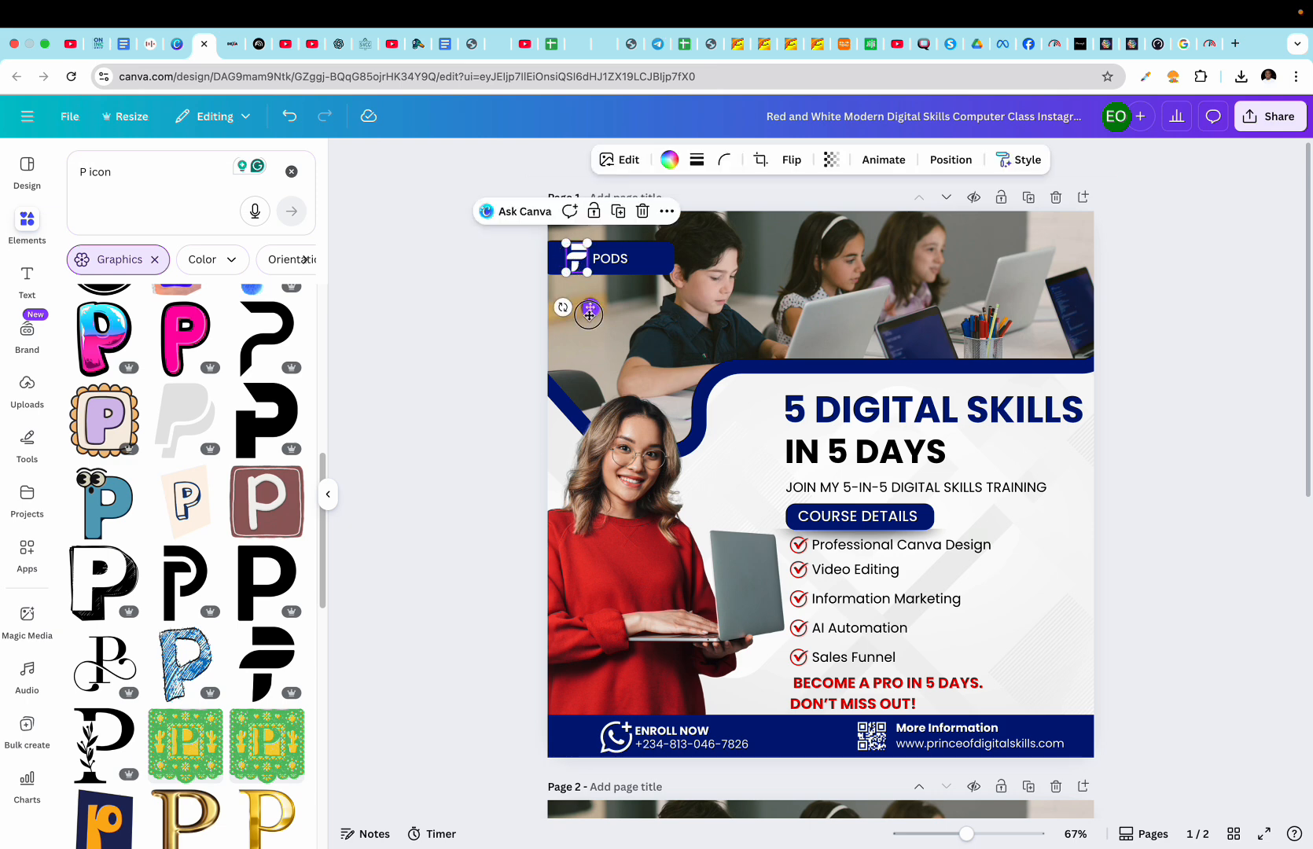
left_click(494, 314)
left_click(577, 261)
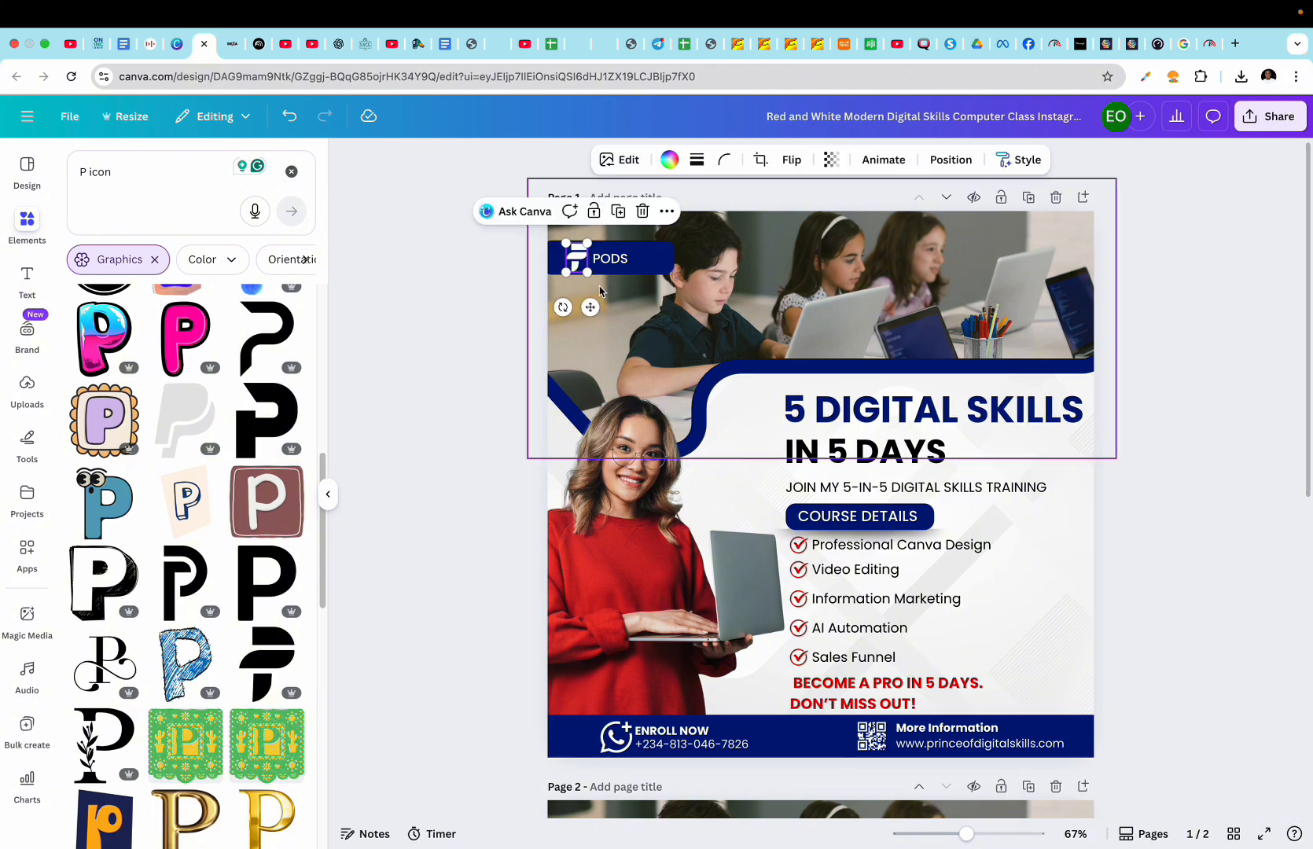
left_click_drag(587, 275, 589, 308)
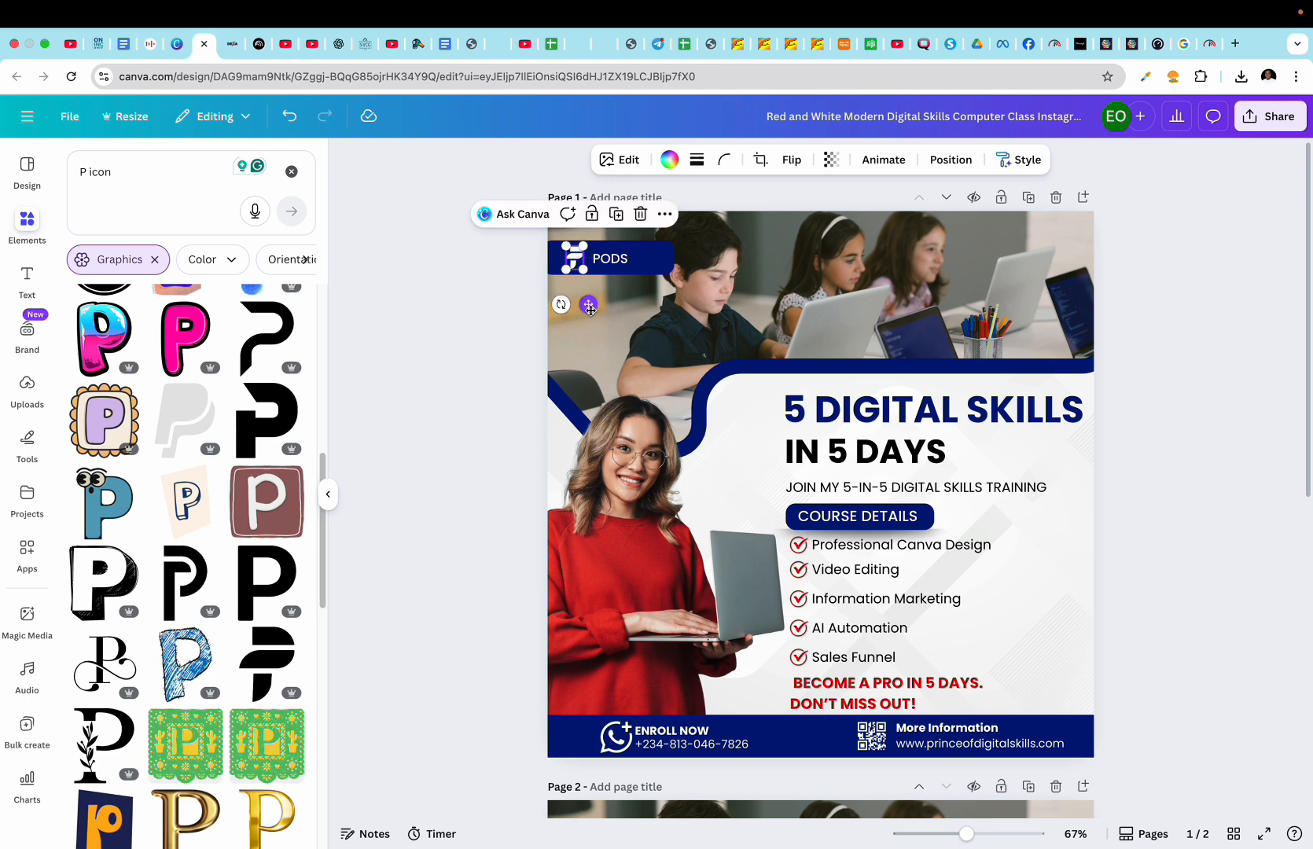
left_click(1152, 320)
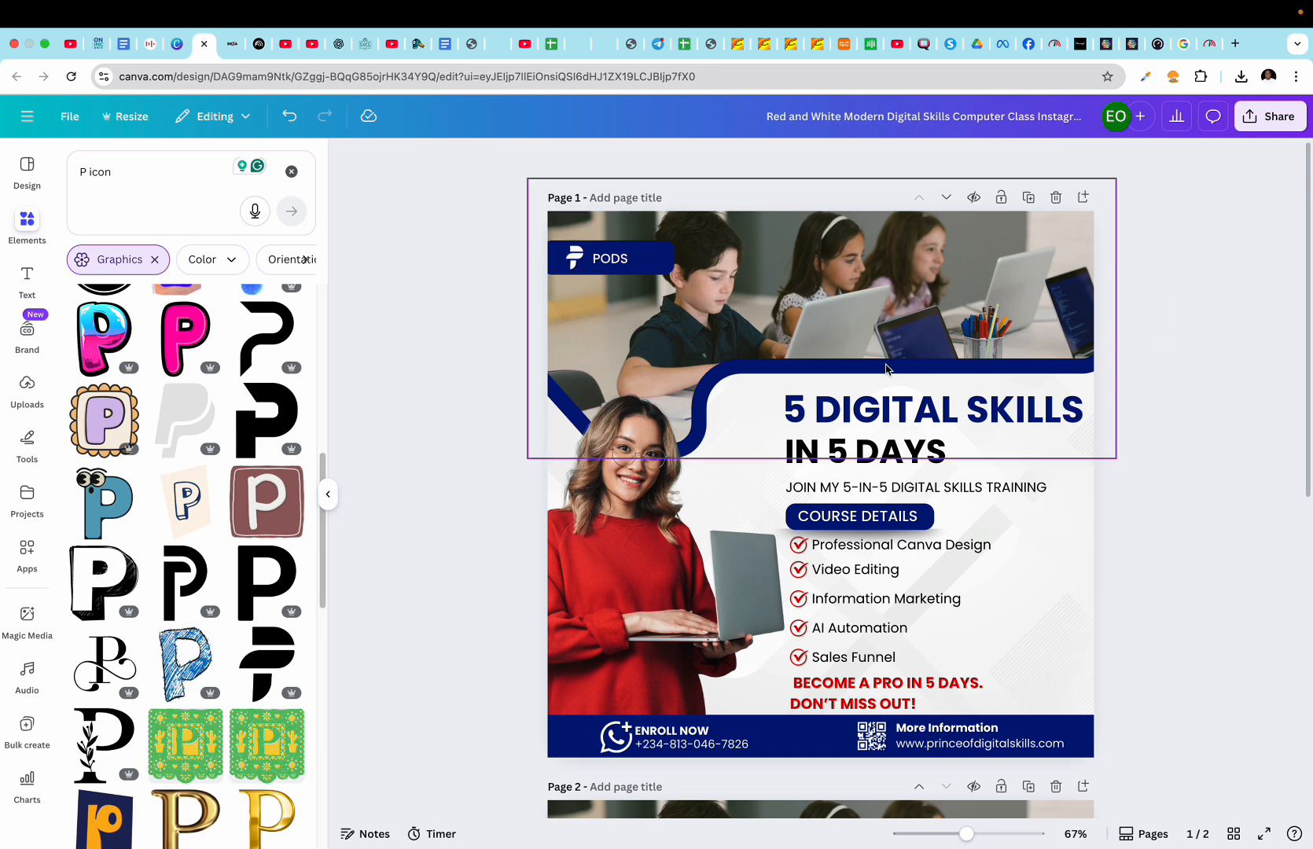
- Recolour the closing text "BECOME A PRO IN 5 DAYS. DON'T MISS OUT!" in the dark blue of the "COURSE DETAILS" label
left_click(913, 518)
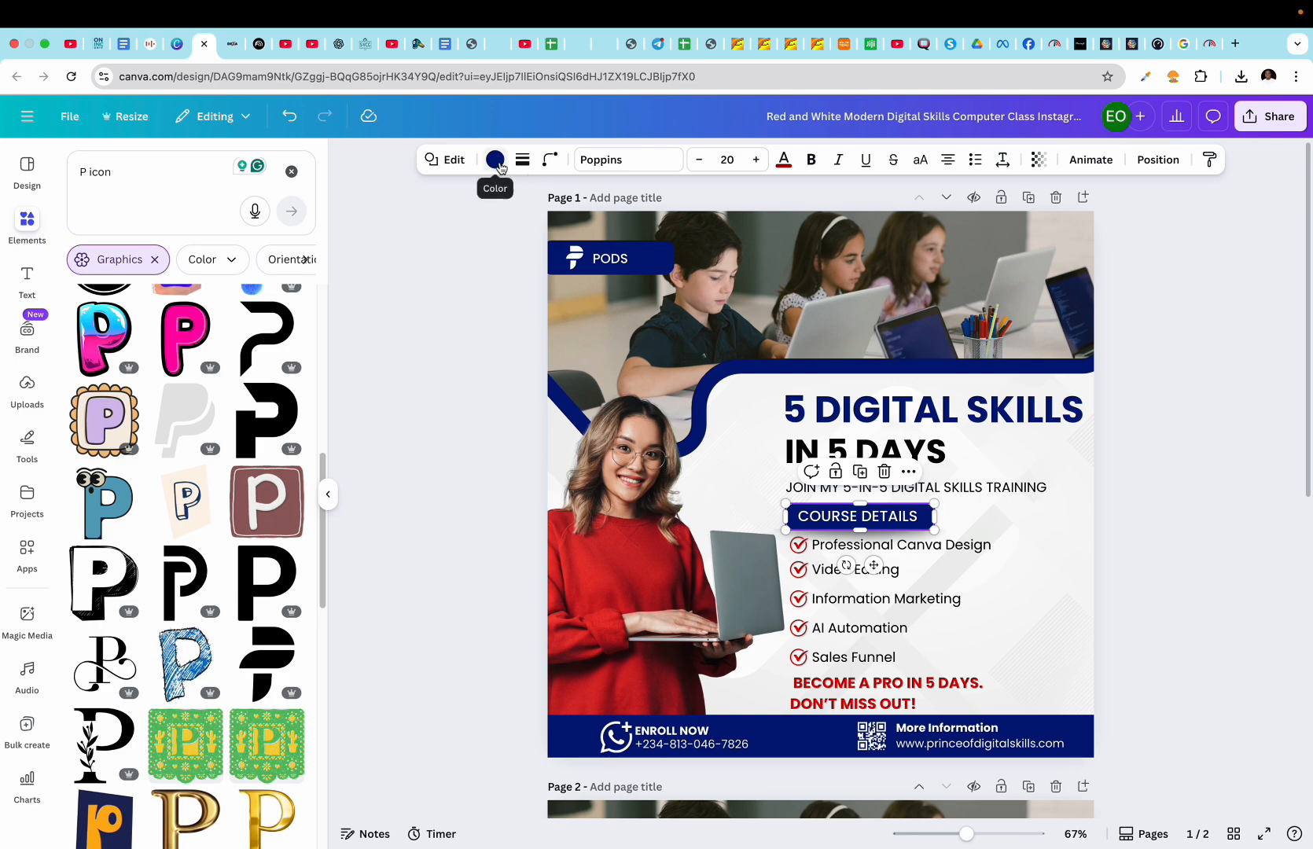
left_click(495, 160)
scroll(848, 610, "down", 5)
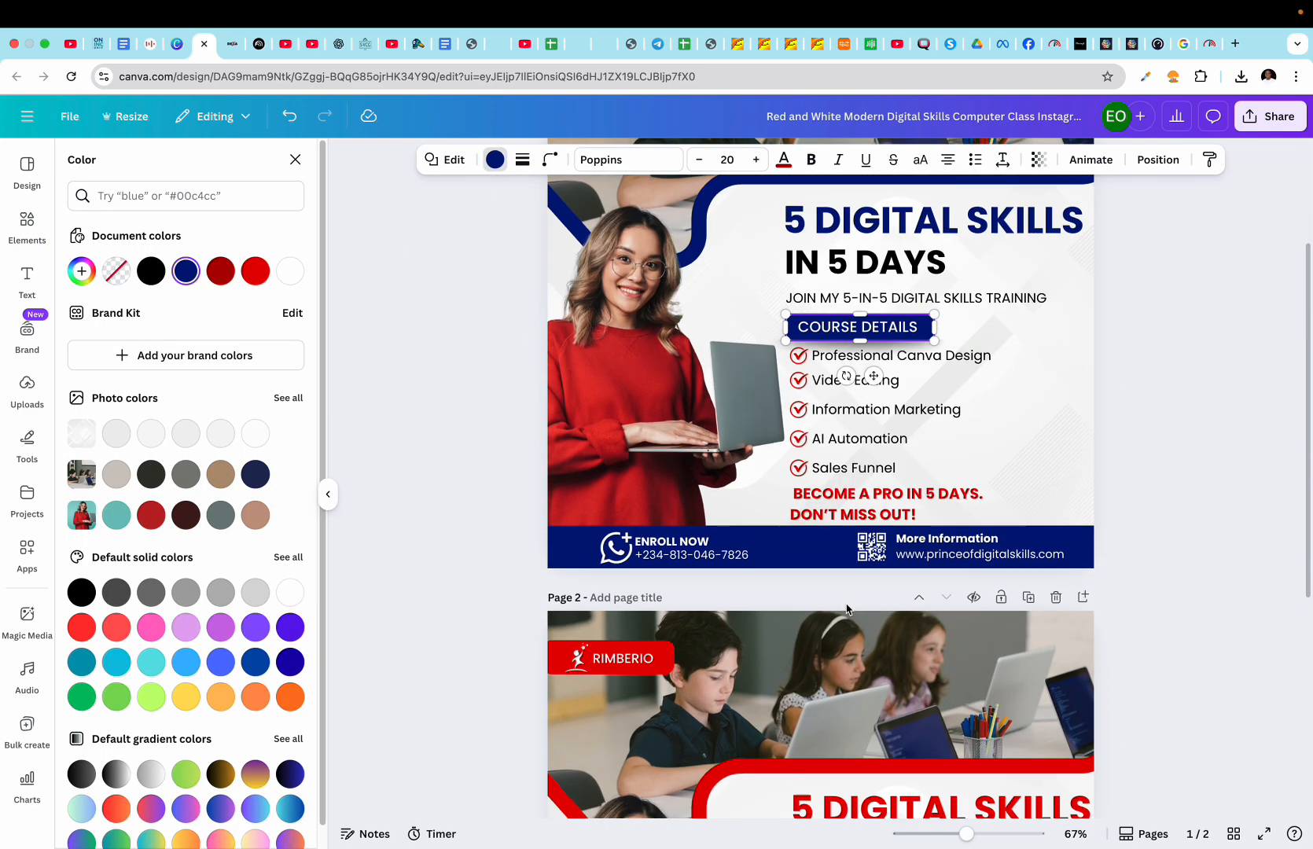
scroll(847, 609, "up", 1)
left_click(887, 511)
left_click(674, 158)
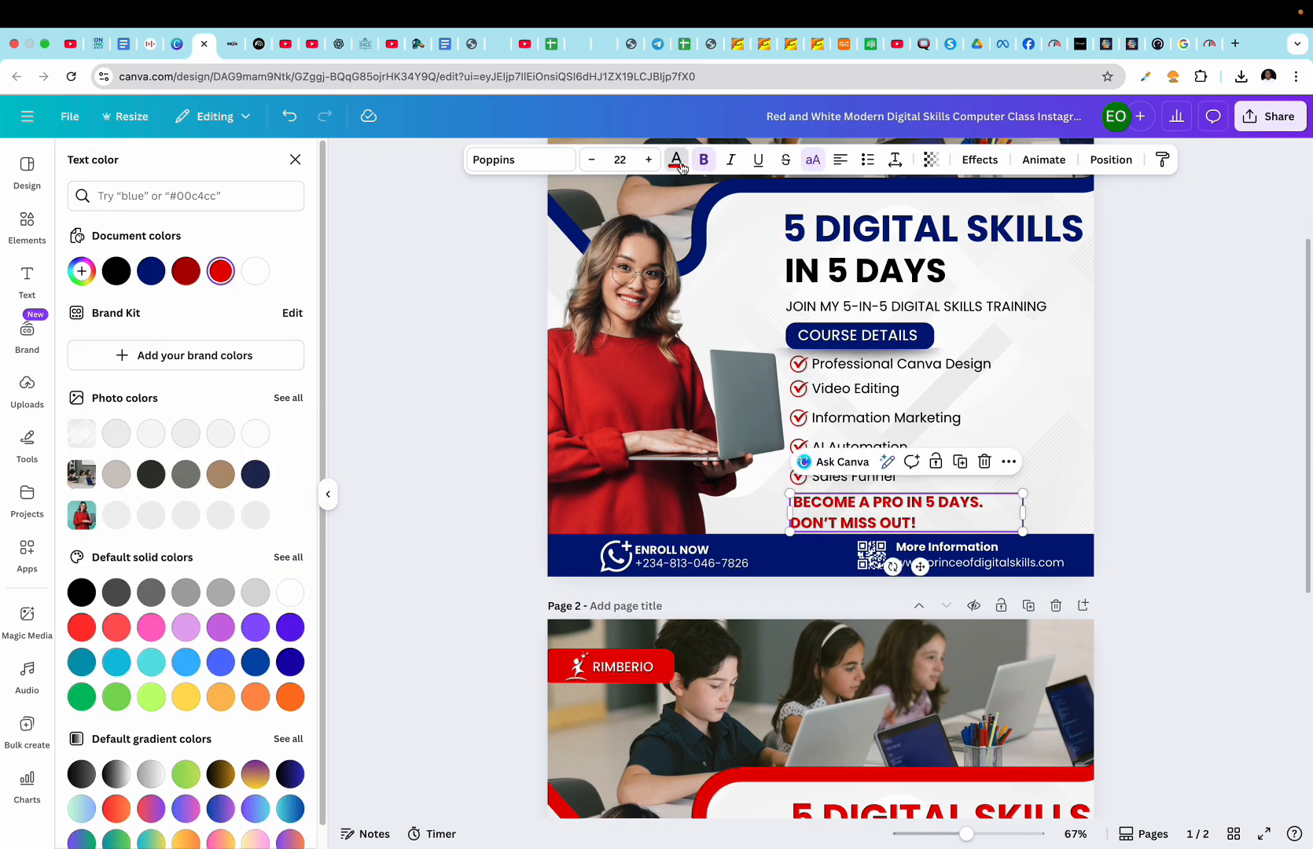
left_click(151, 271)
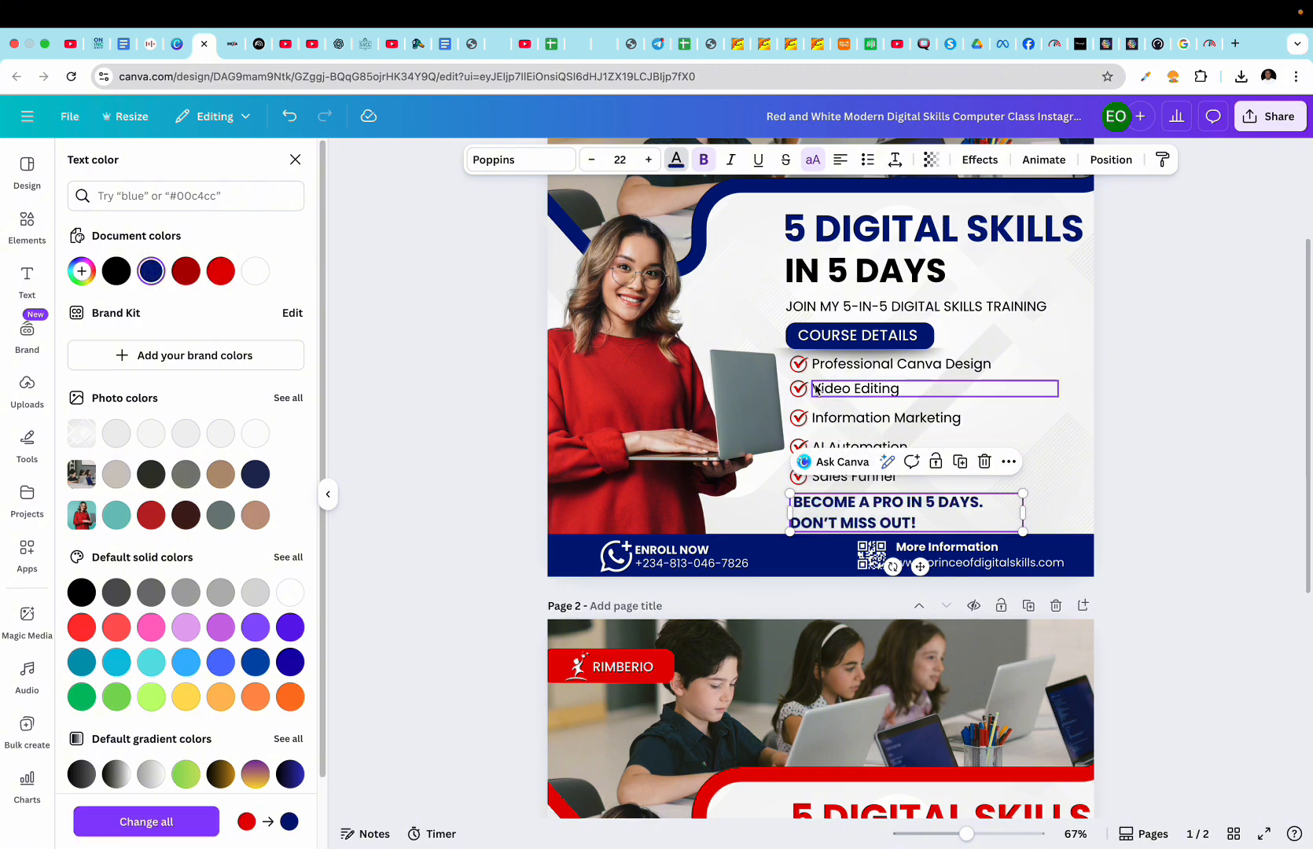
- Recolour all five red check icons in the page 1 course list dark blue, from "Professional Canva Design" to "Sales Funnel"
left_click(798, 363)
left_click(670, 159)
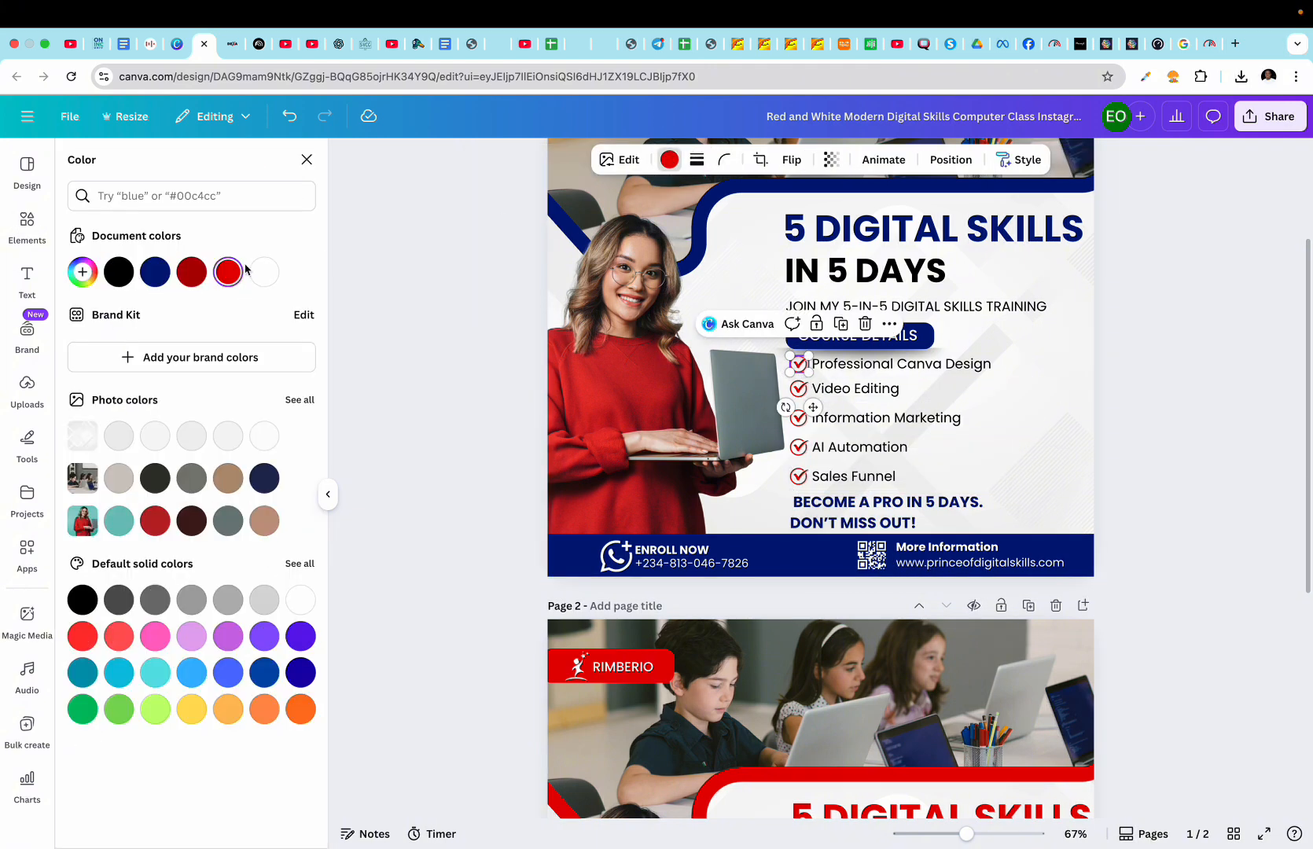
left_click(155, 272)
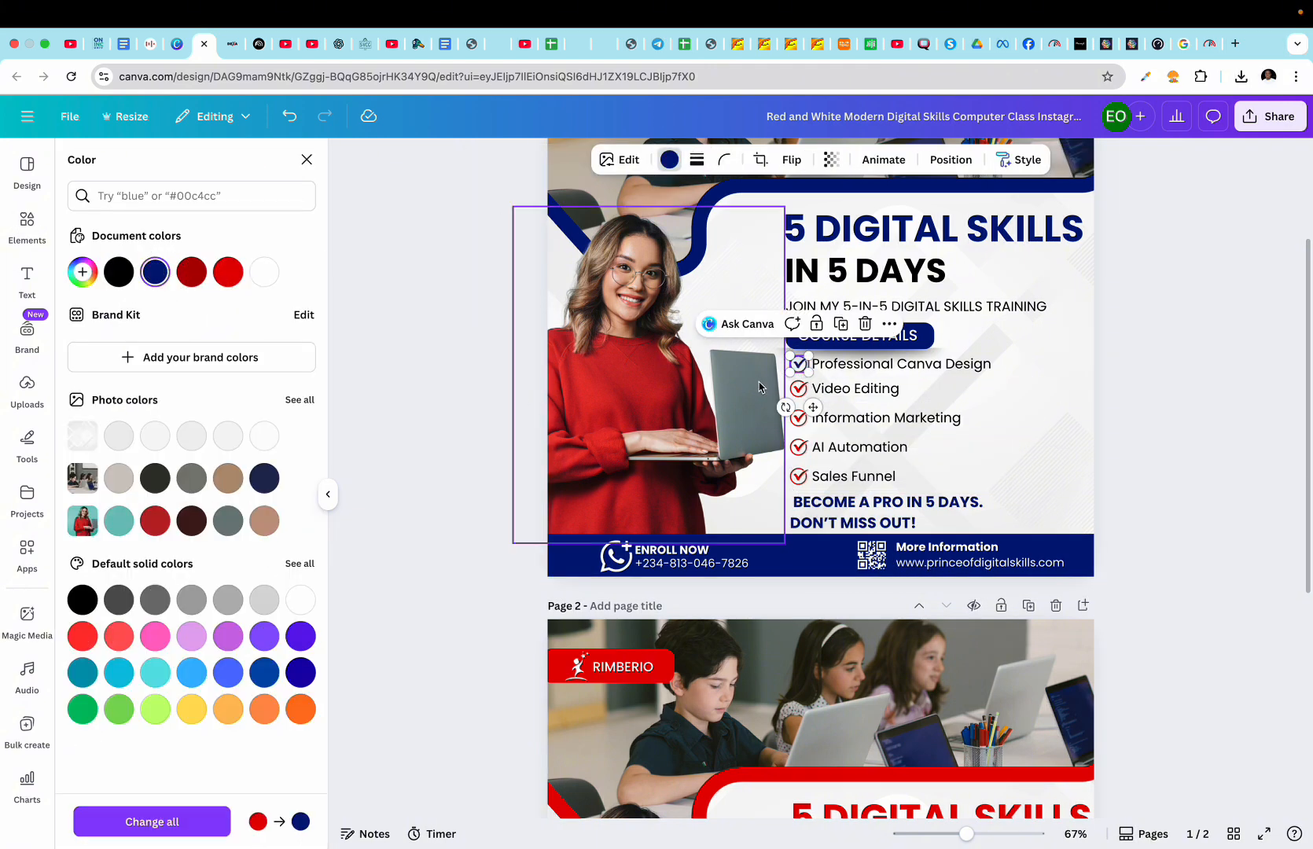
left_click(798, 387)
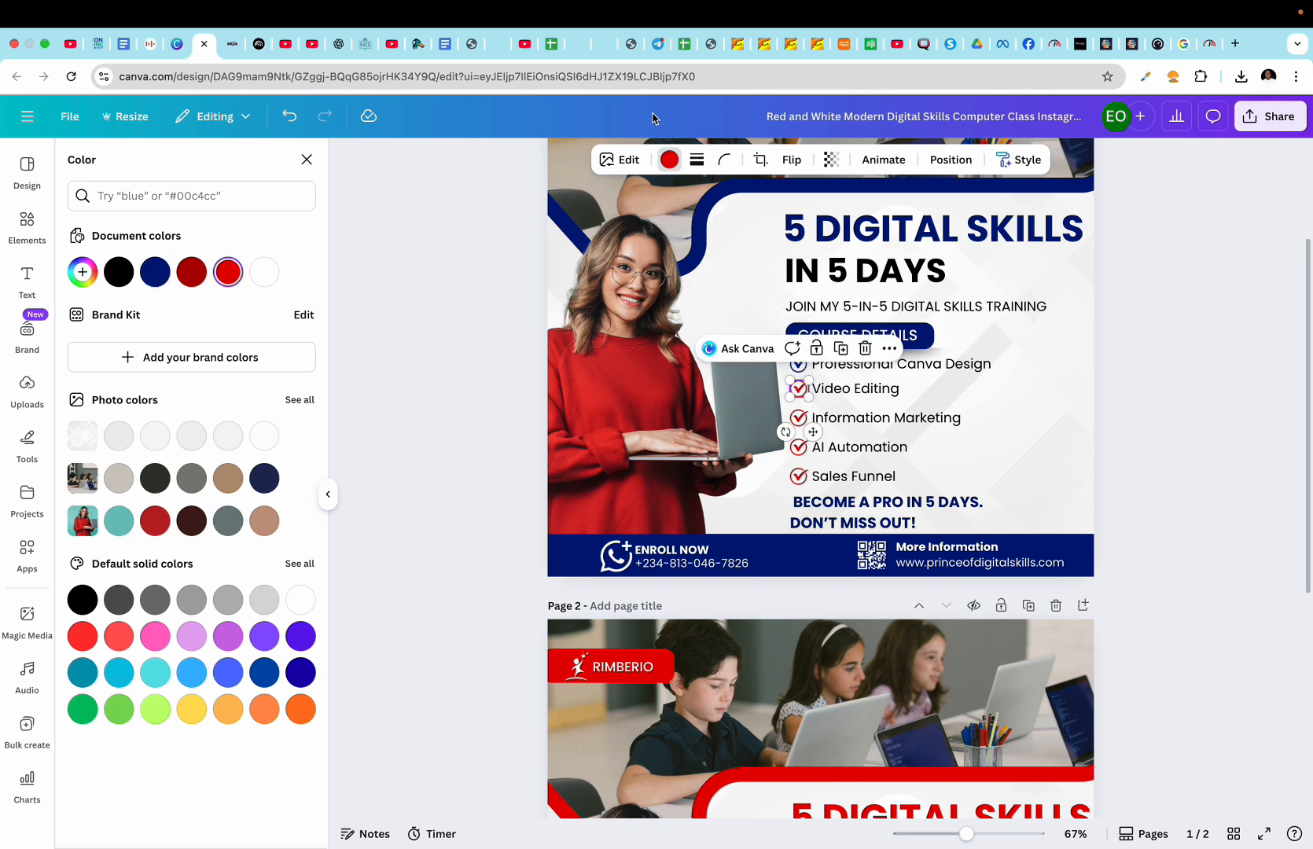
left_click(160, 272)
left_click(798, 418)
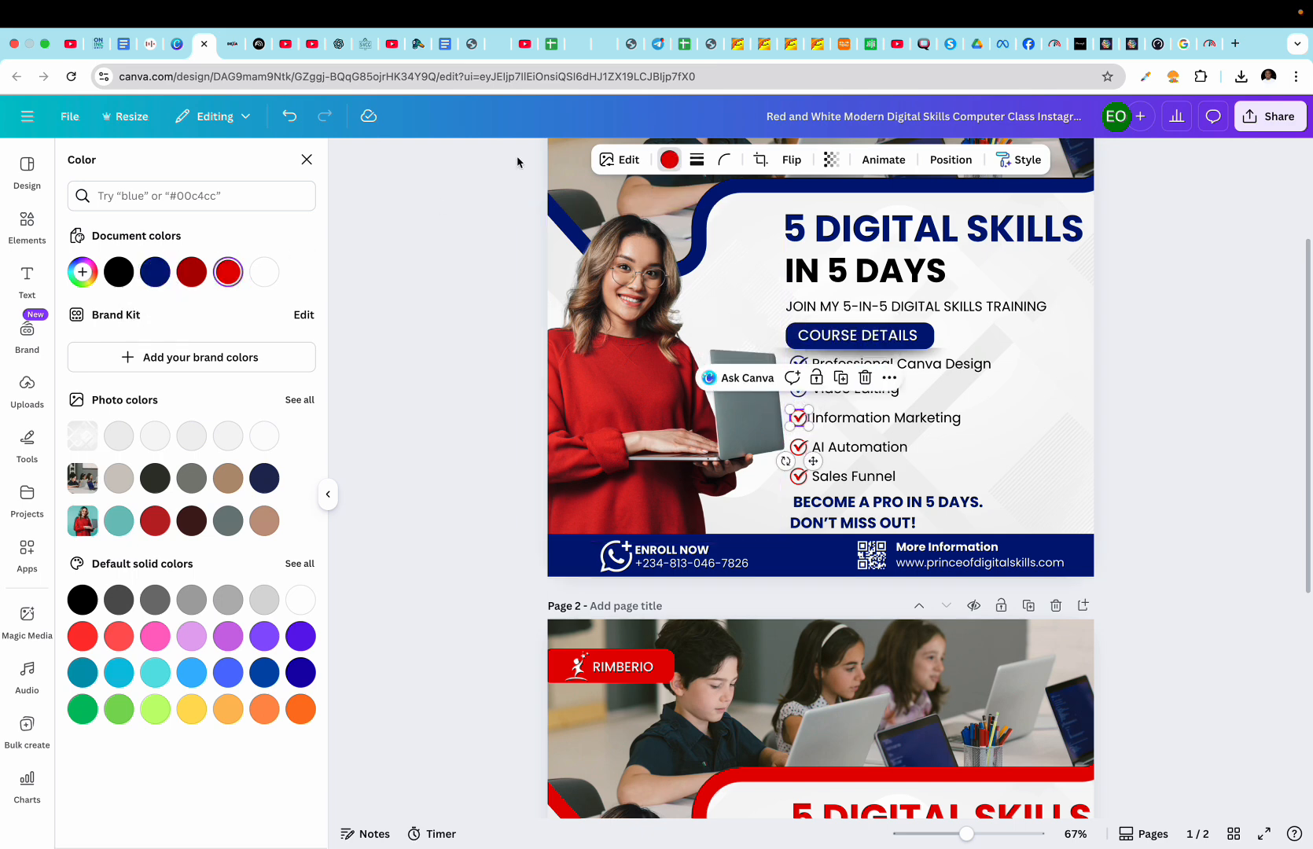
left_click(155, 271)
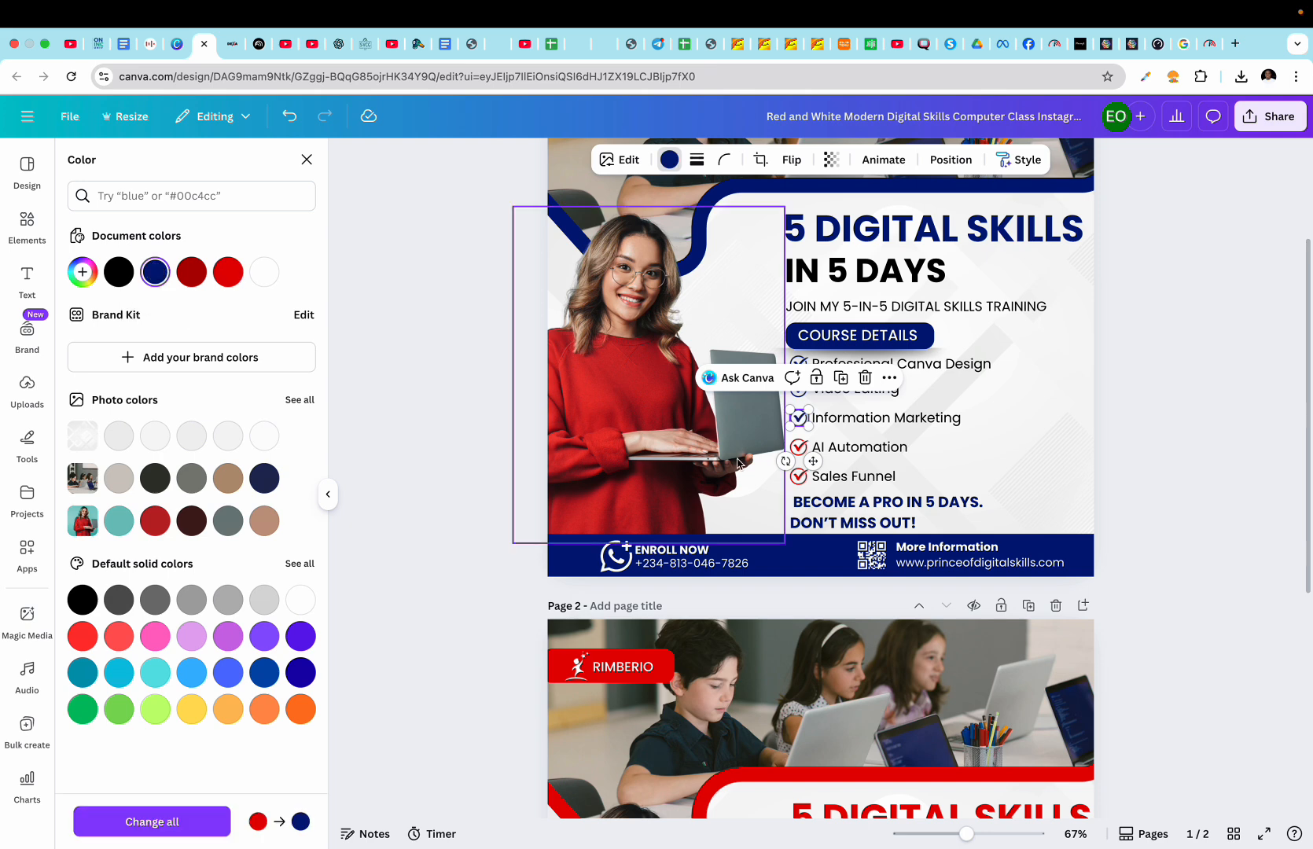
left_click(798, 447)
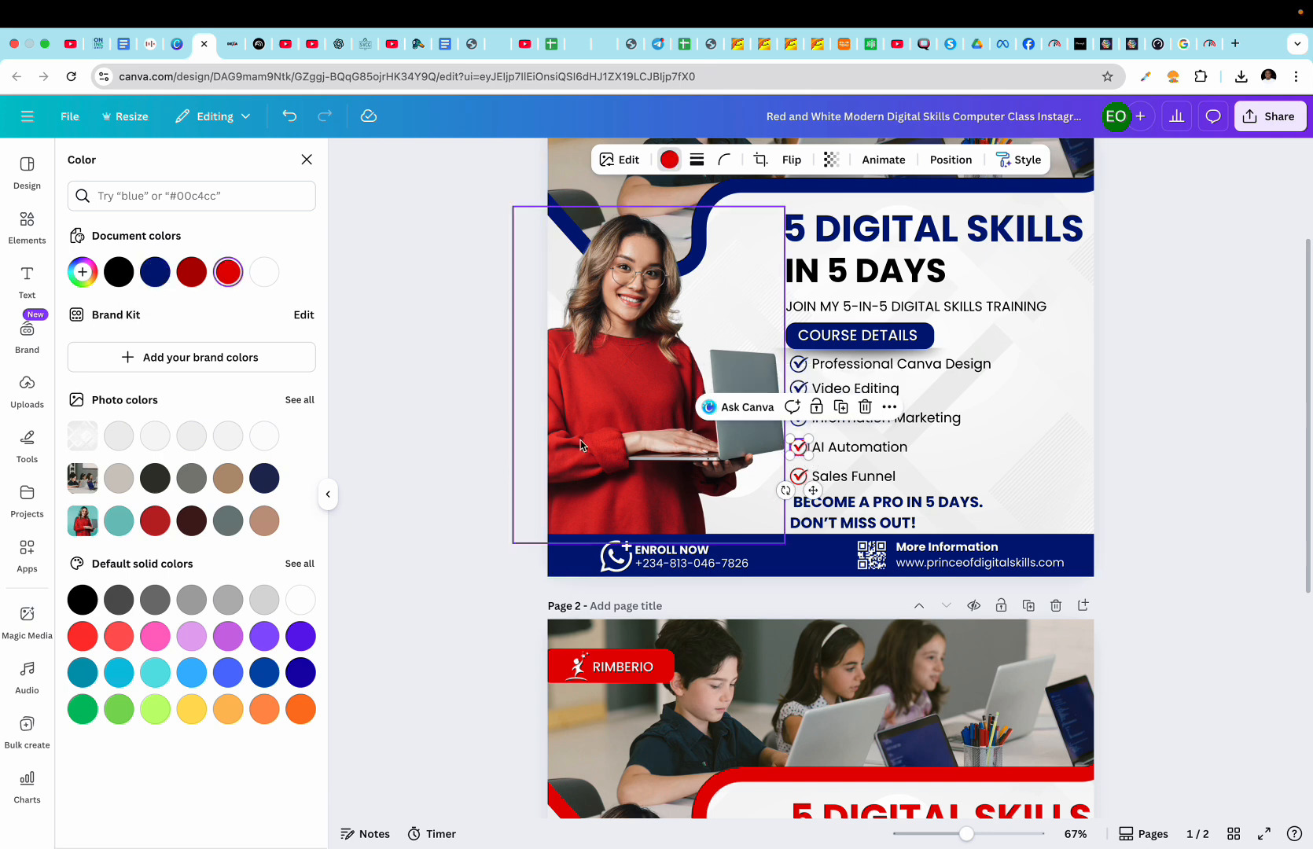
left_click(159, 271)
left_click(802, 476)
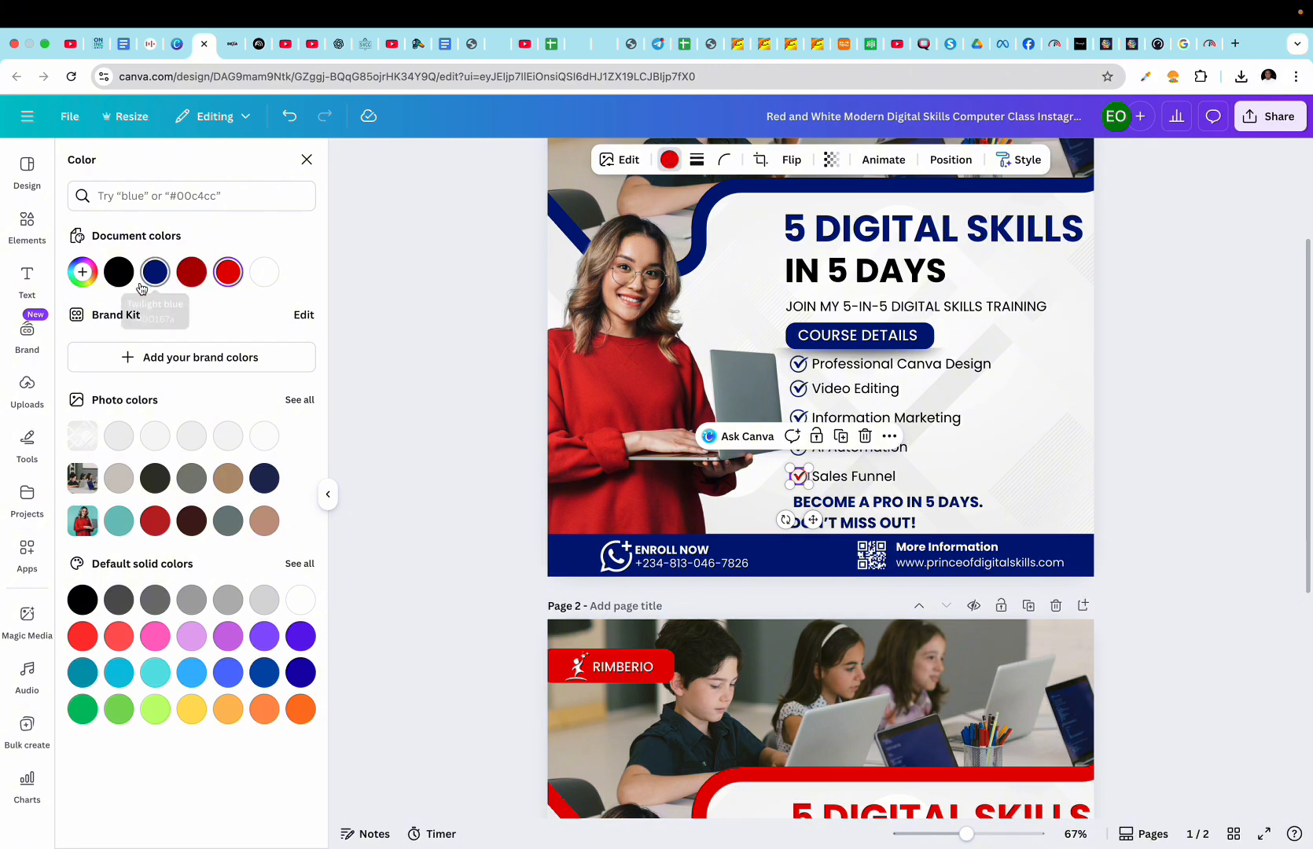
left_click(155, 272)
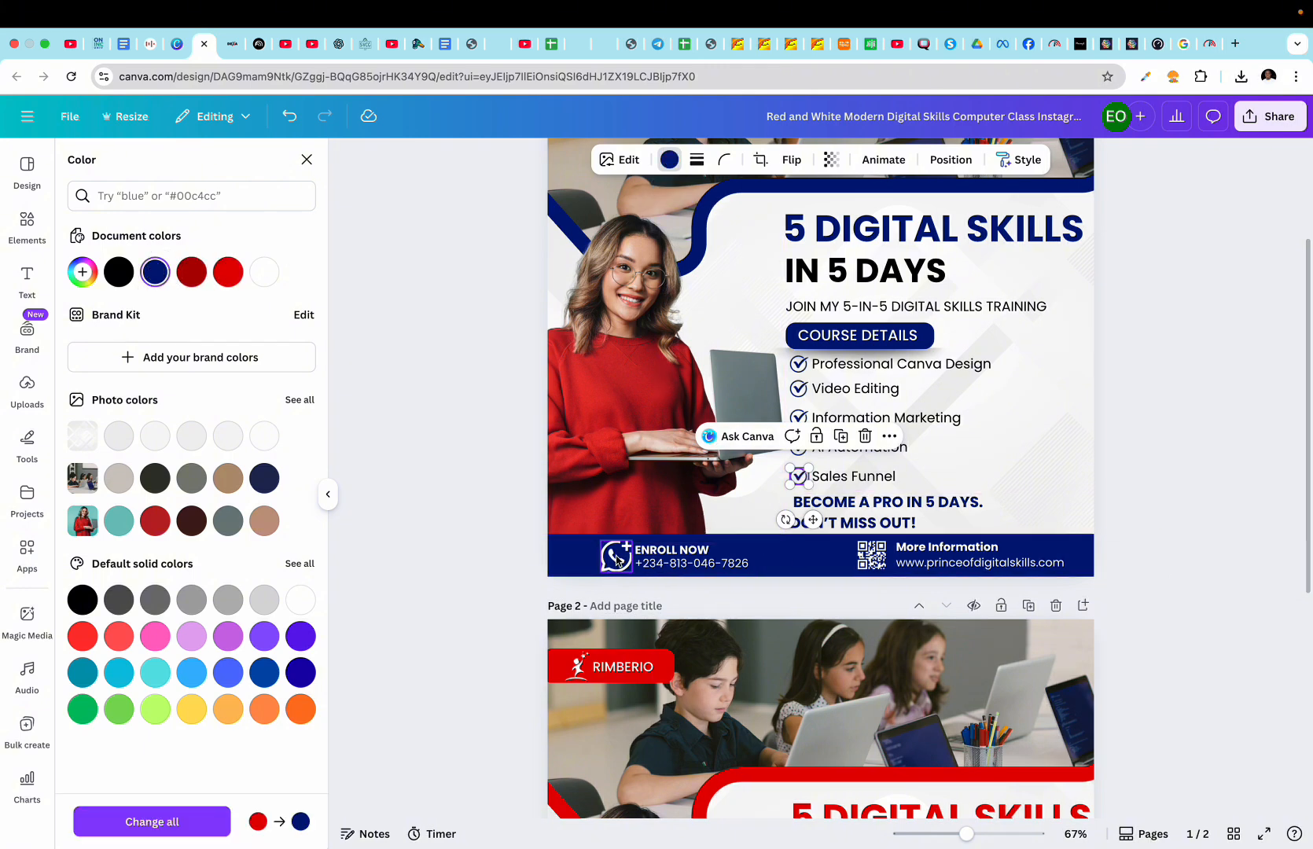
- Search the elements library for "whatasapp icon" and list all the matching graphics
left_click(617, 560)
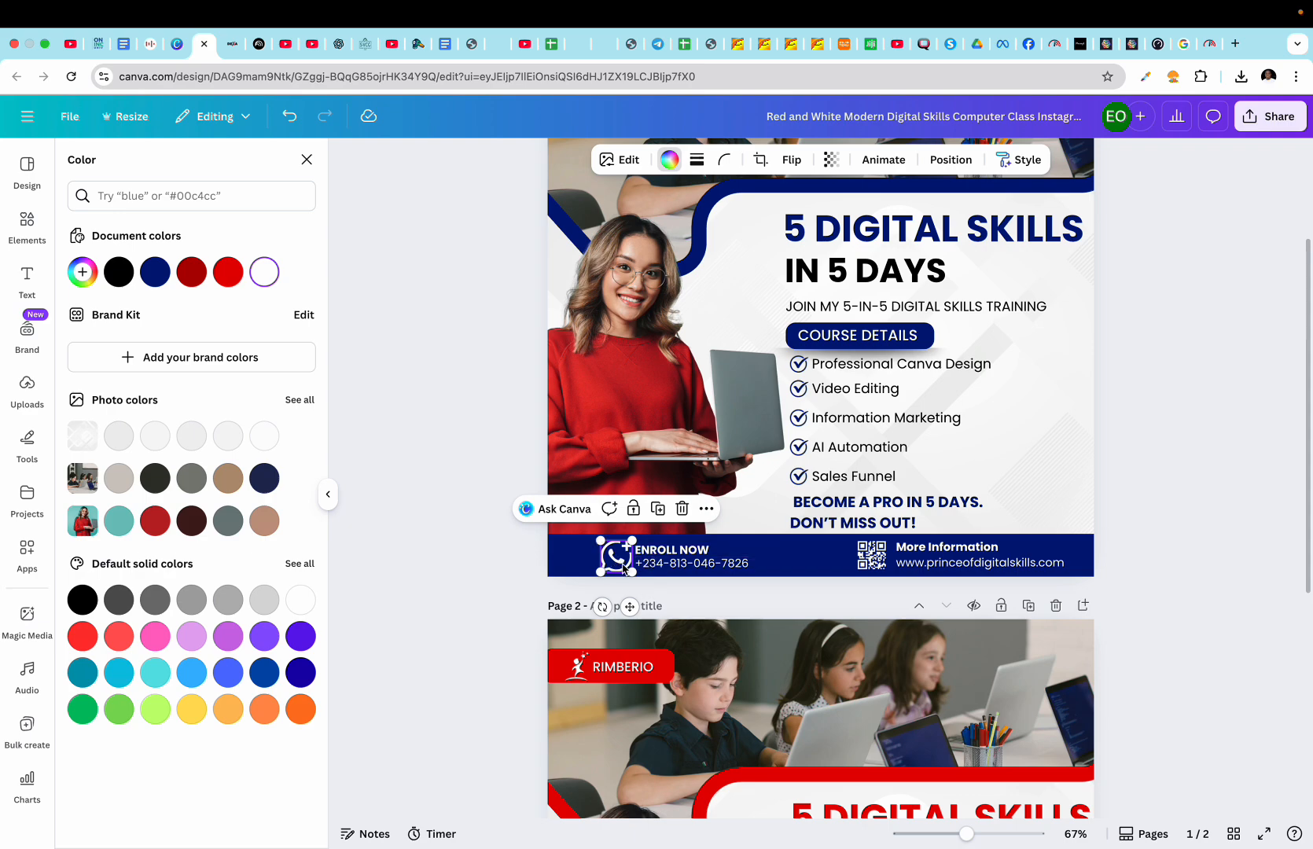
scroll(487, 590, "down", 5)
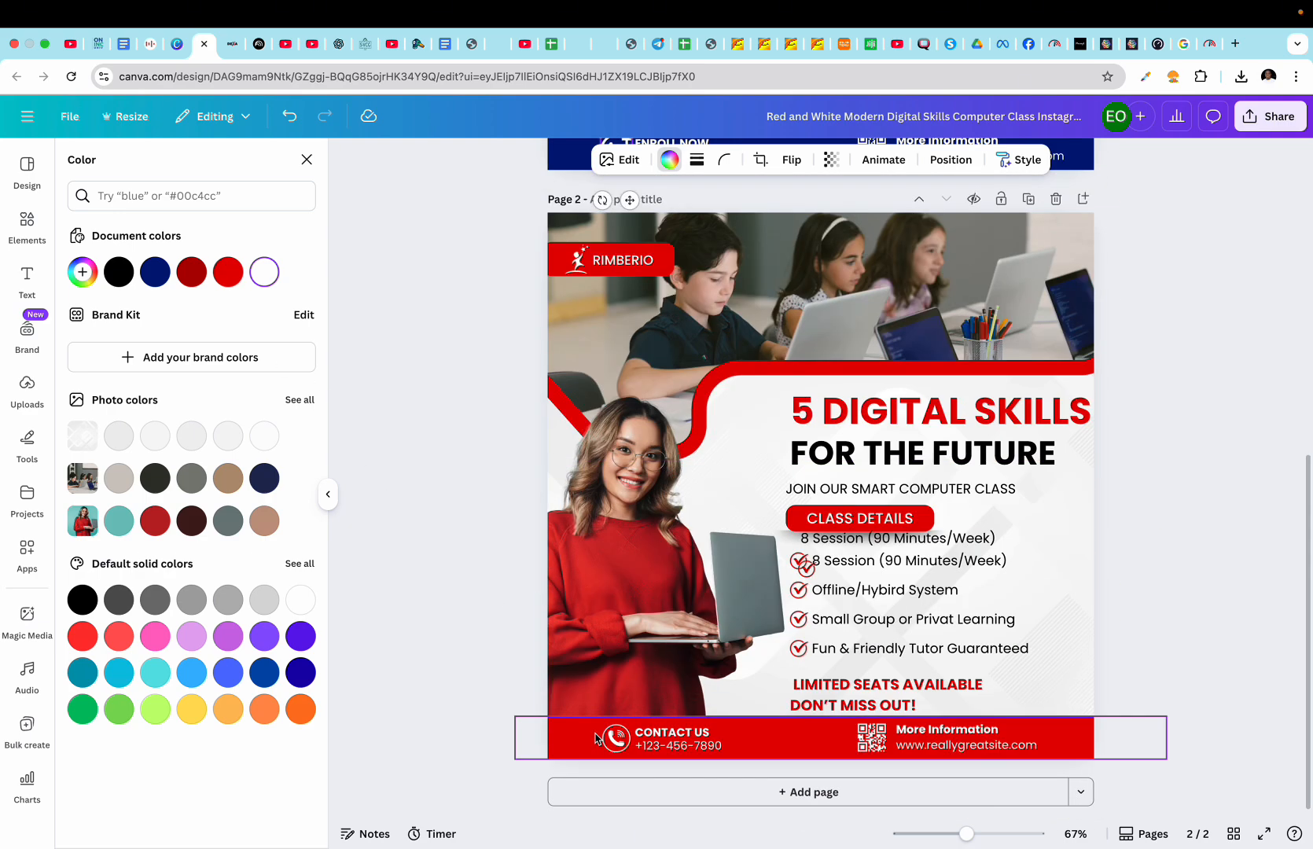
scroll(596, 737, "up", 6)
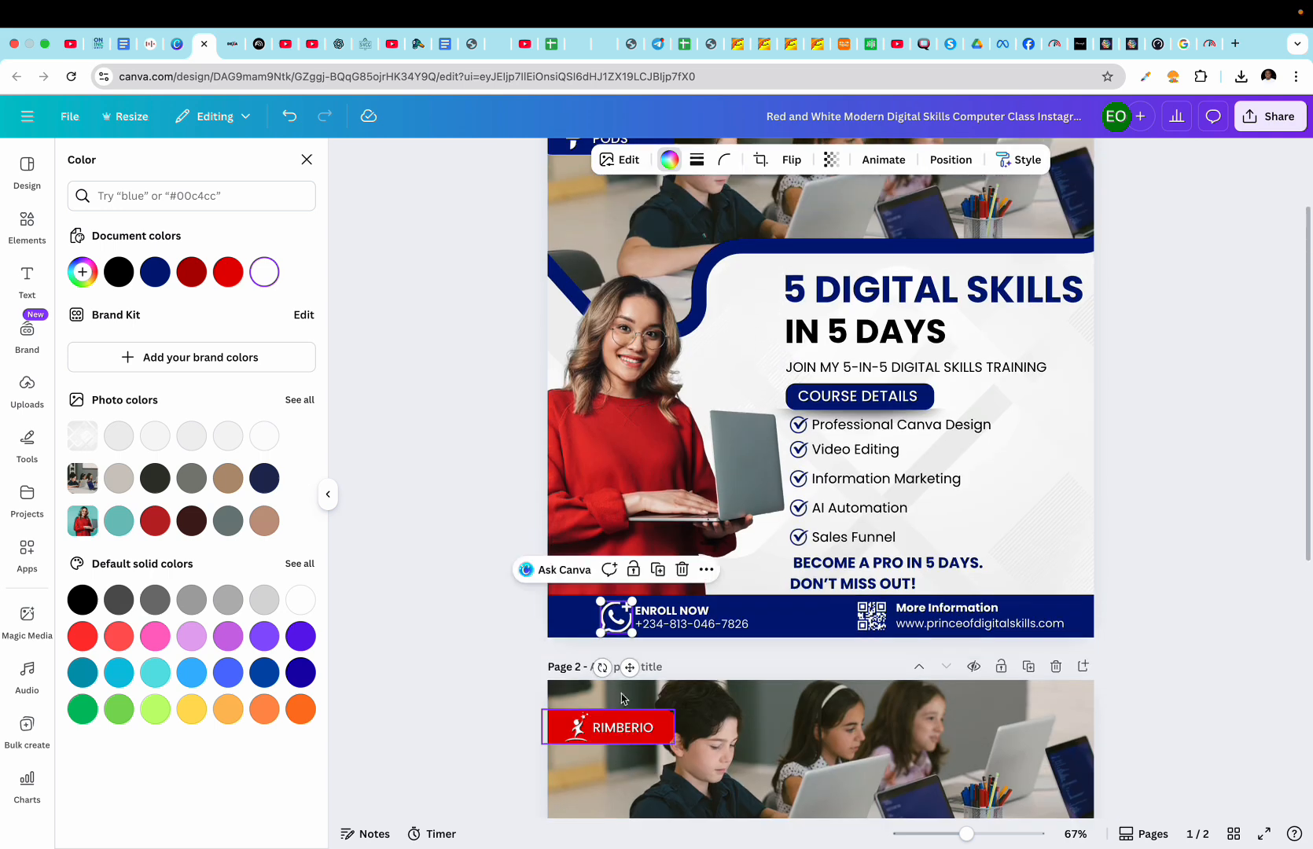
left_click(27, 229)
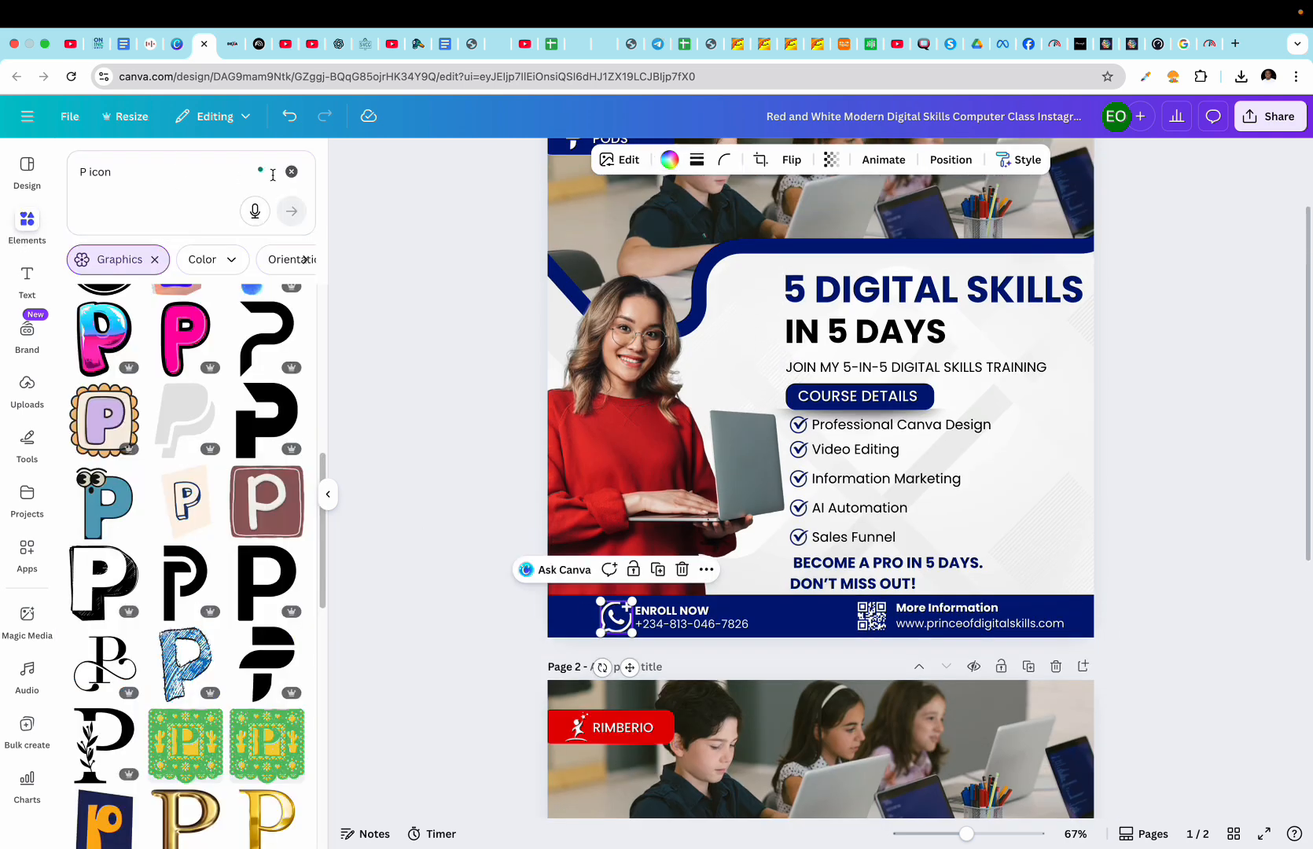
left_click(291, 172)
left_click(175, 183)
type("whats")
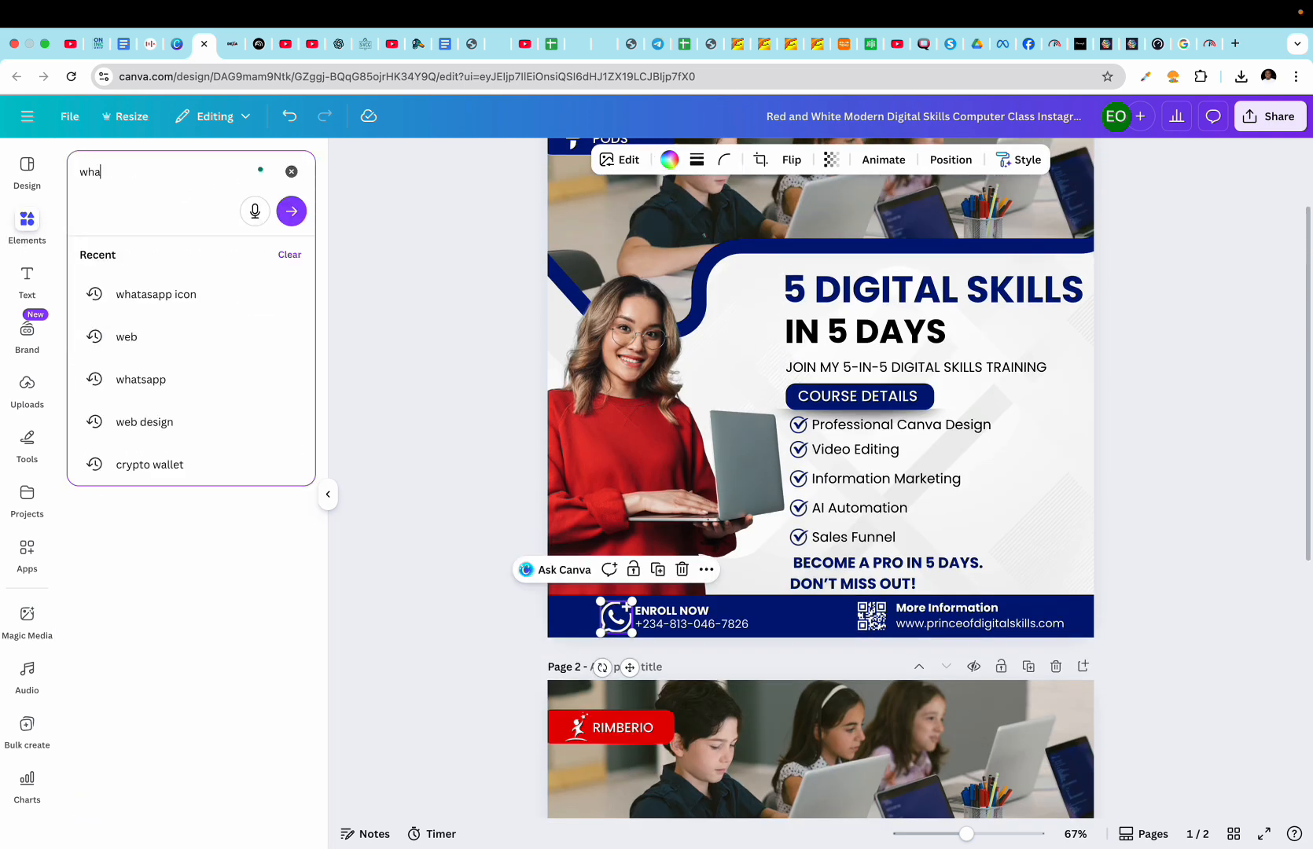
left_click(166, 302)
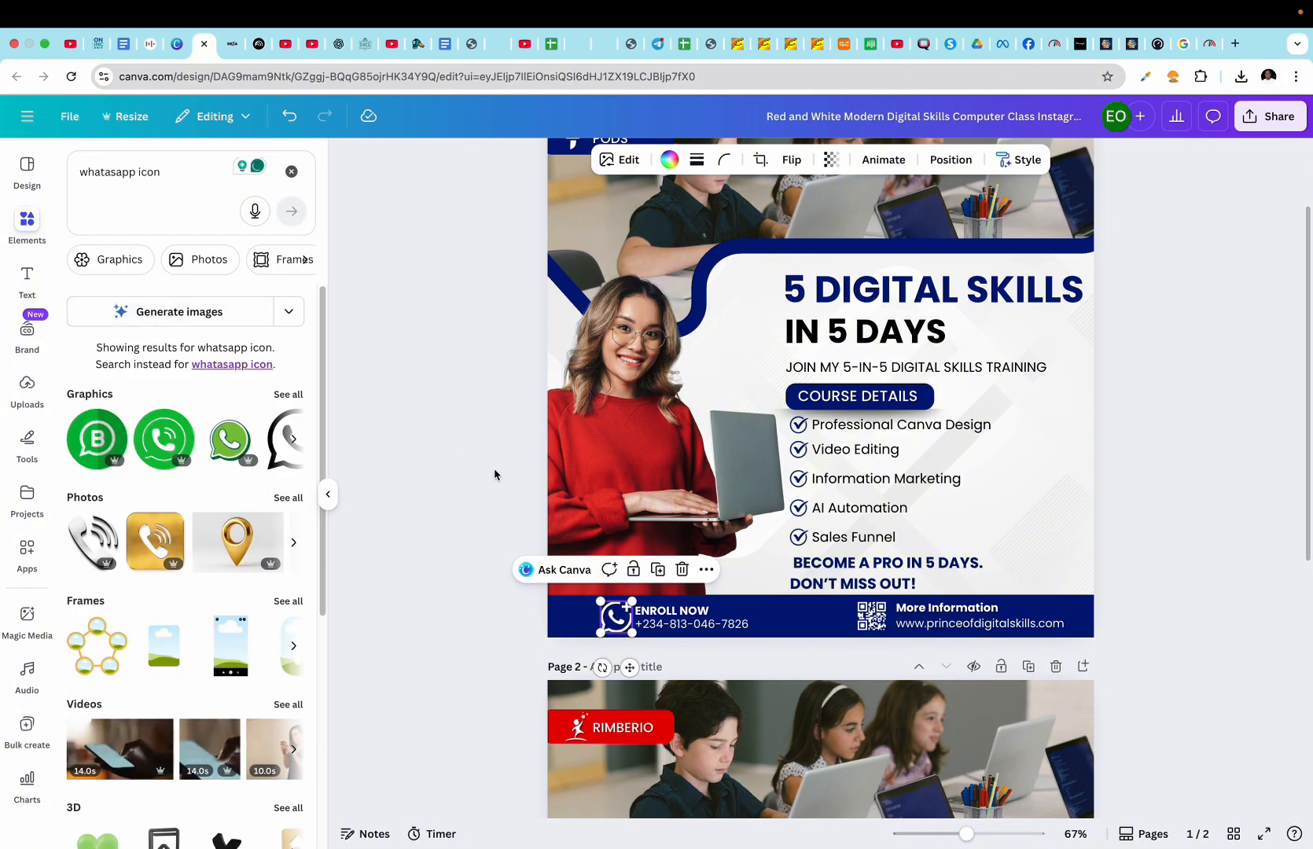
scroll(494, 468, "down", 1)
left_click(288, 394)
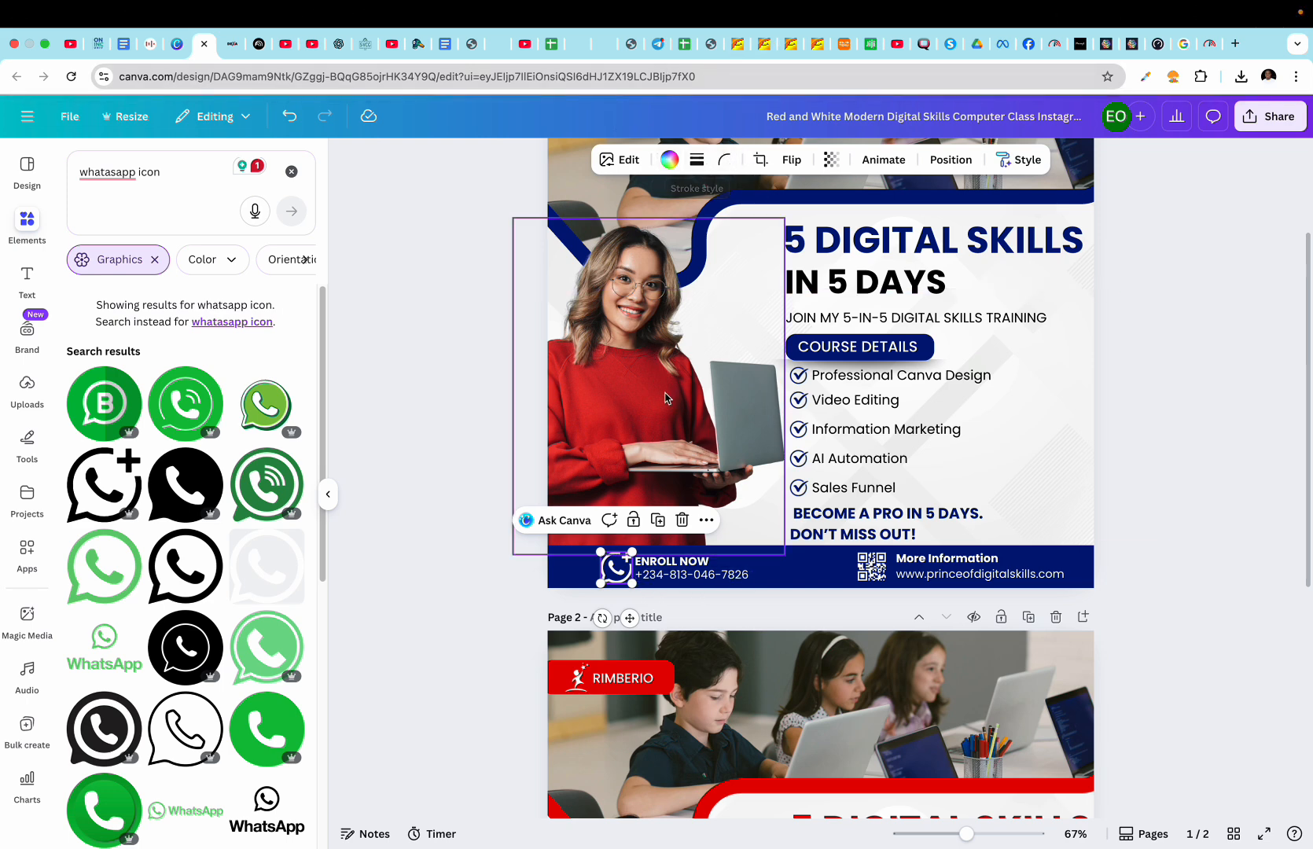
- Select the WhatsApp icon in the page 1 footer and open its colour options
left_click(619, 570)
left_click(618, 567)
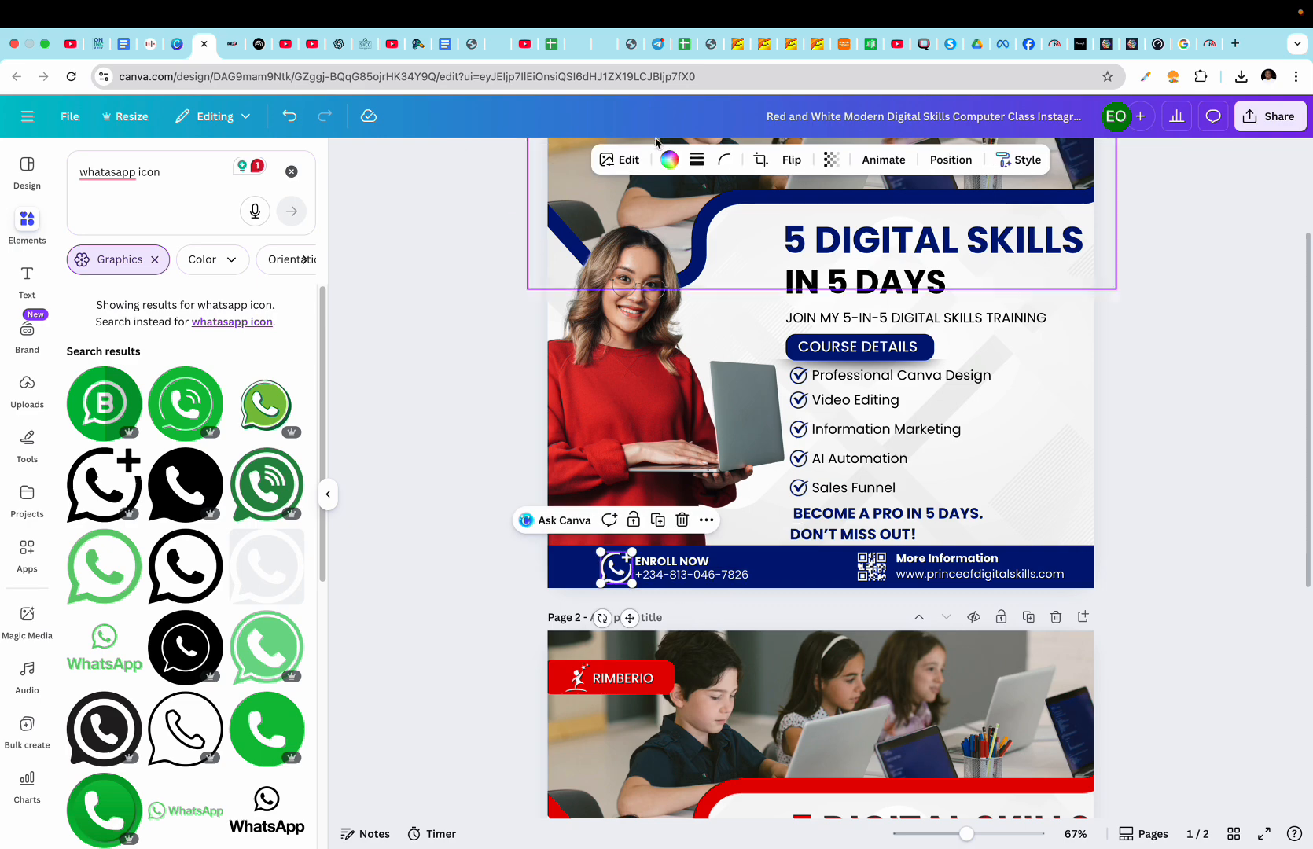
left_click(670, 161)
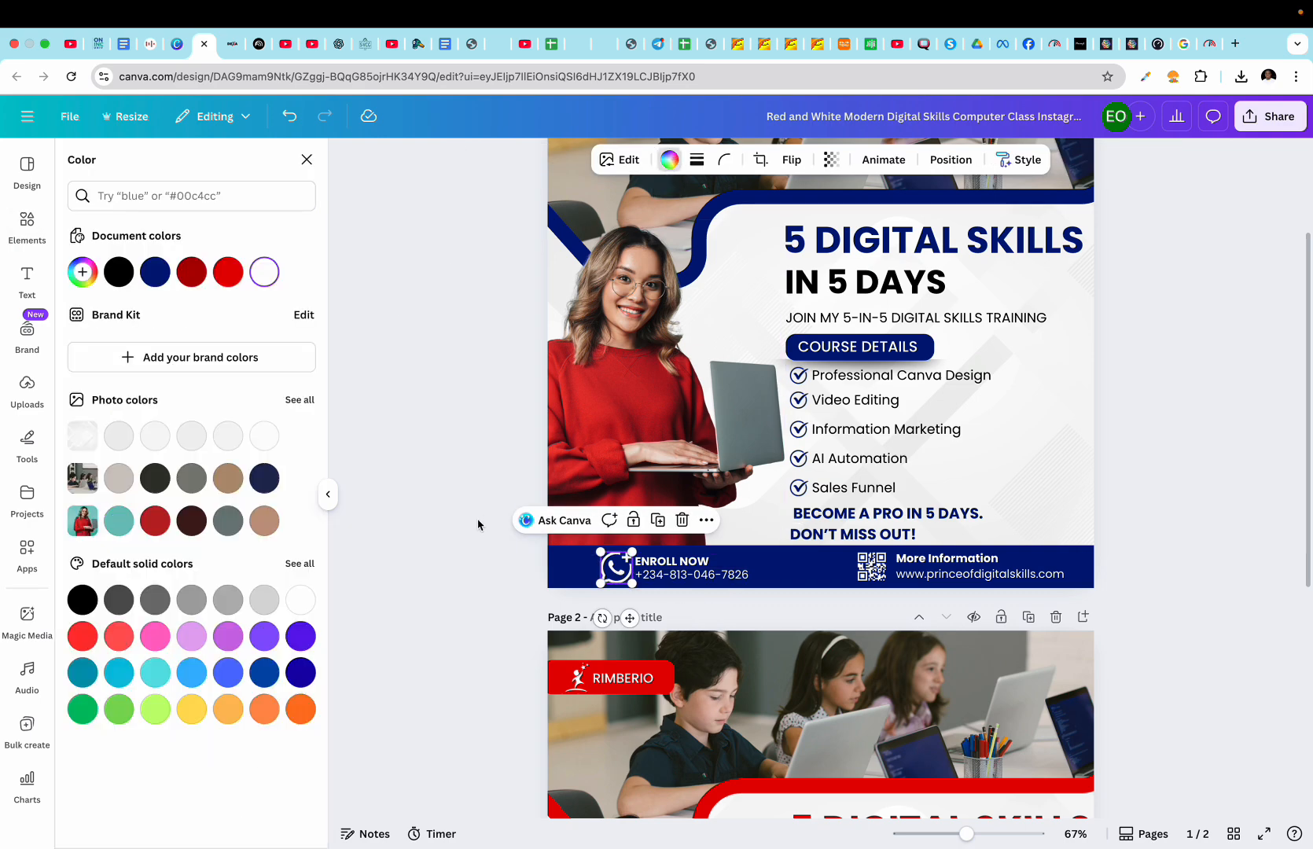
- Compare the customised blue flyer on page 1 with the red template on page 2, including the footer contact icon, text and QR code
left_click(676, 570)
scroll(673, 708, "down", 5)
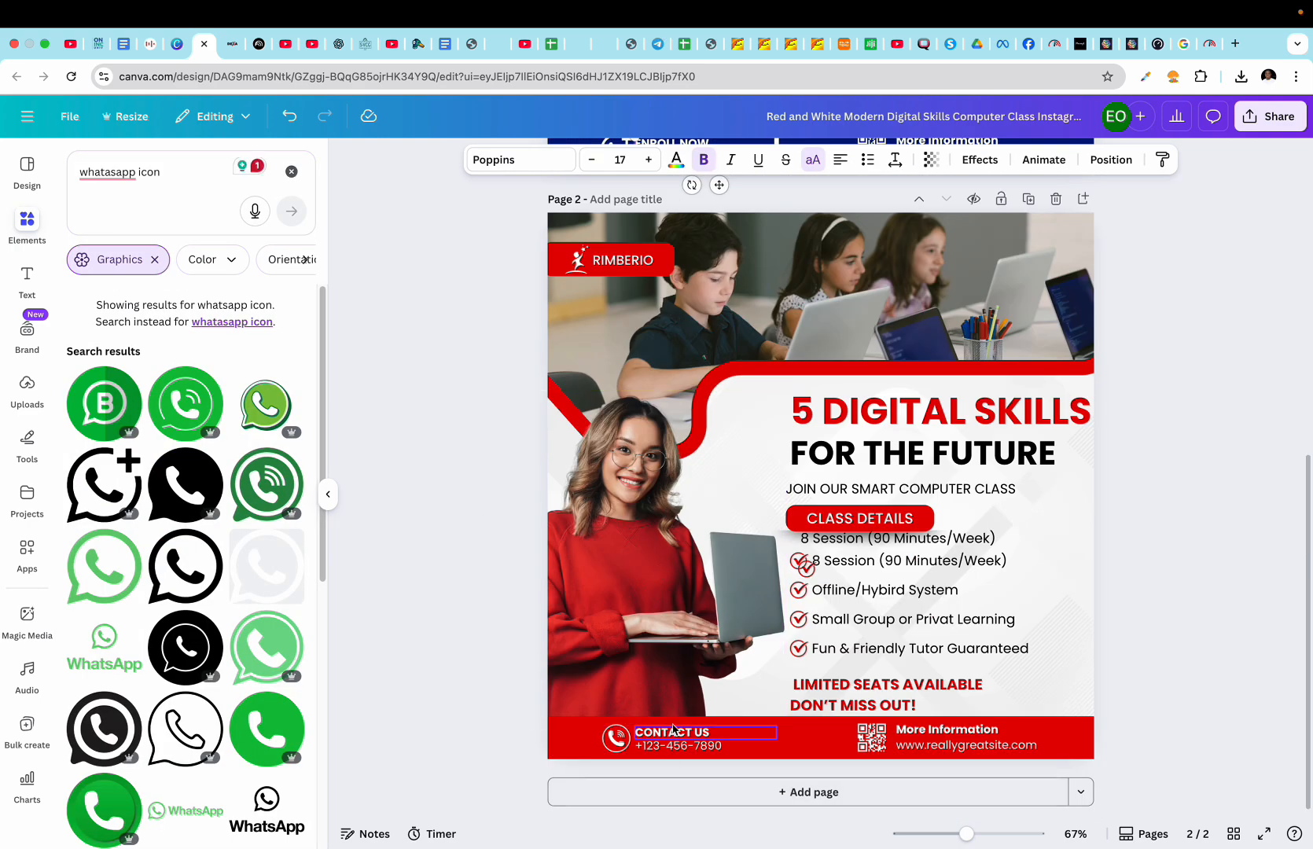
scroll(672, 730, "up", 5)
scroll(708, 700, "down", 5)
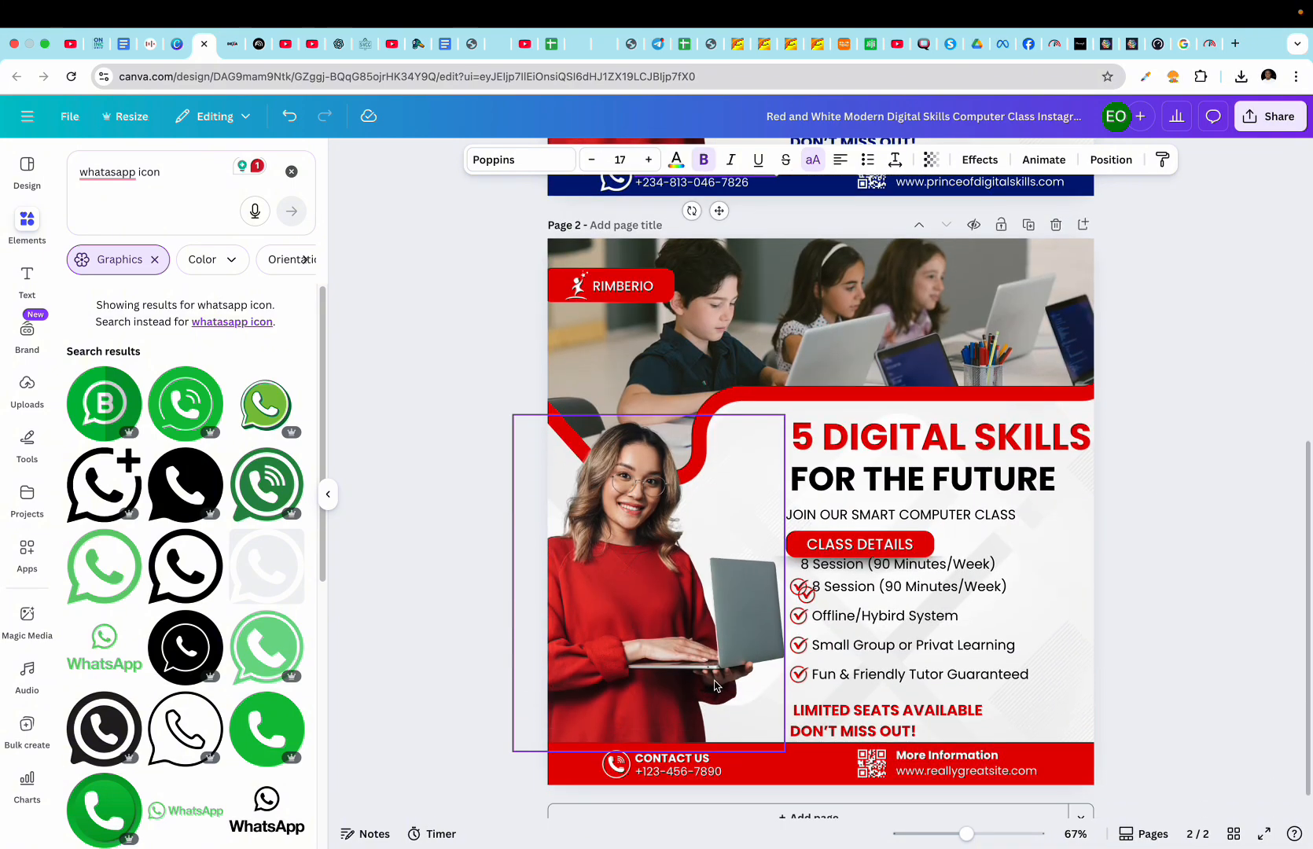
scroll(865, 511, "up", 5)
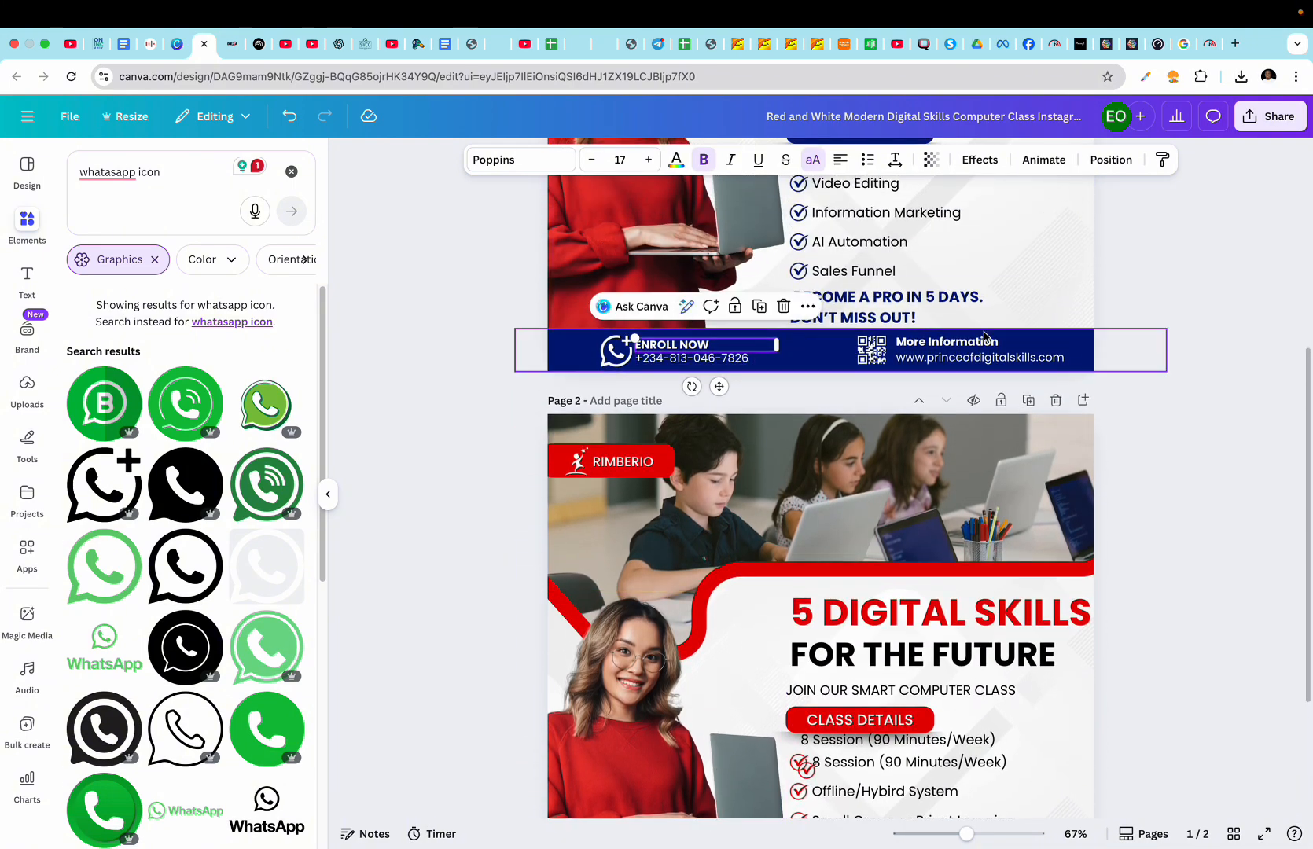
scroll(985, 336, "down", 2)
scroll(987, 394, "up", 4)
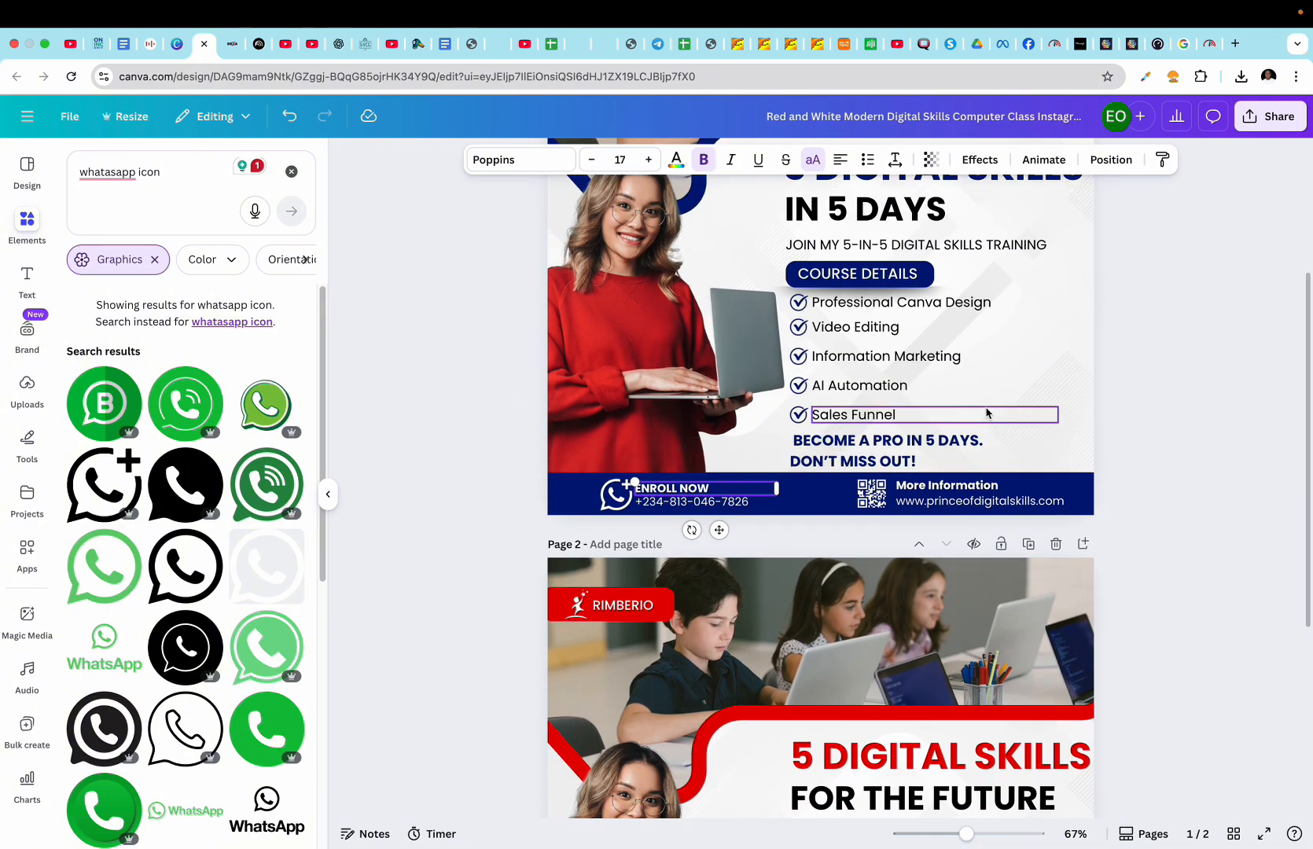
scroll(987, 415, "up", 2)
left_click(879, 574)
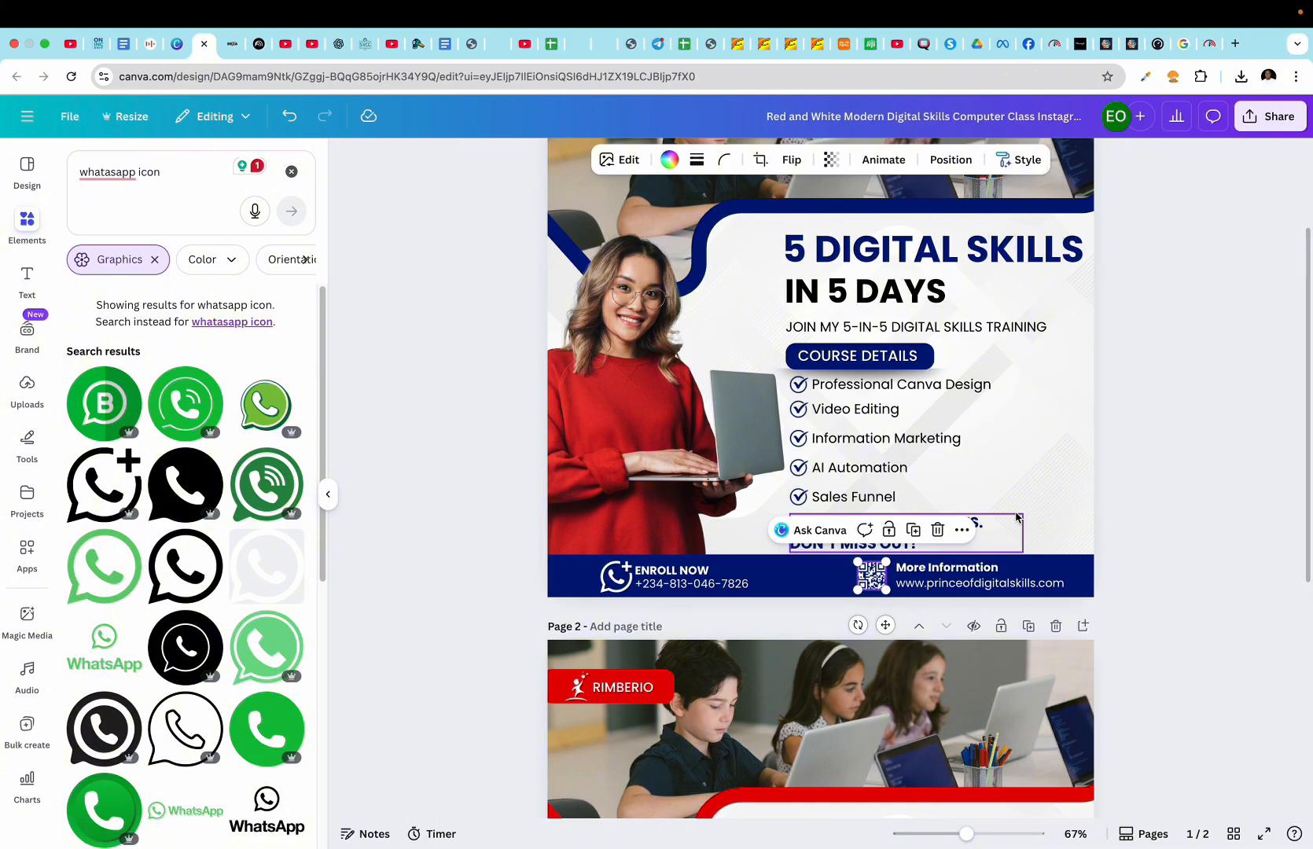
scroll(1017, 517, "down", 5)
scroll(1017, 516, "up", 2)
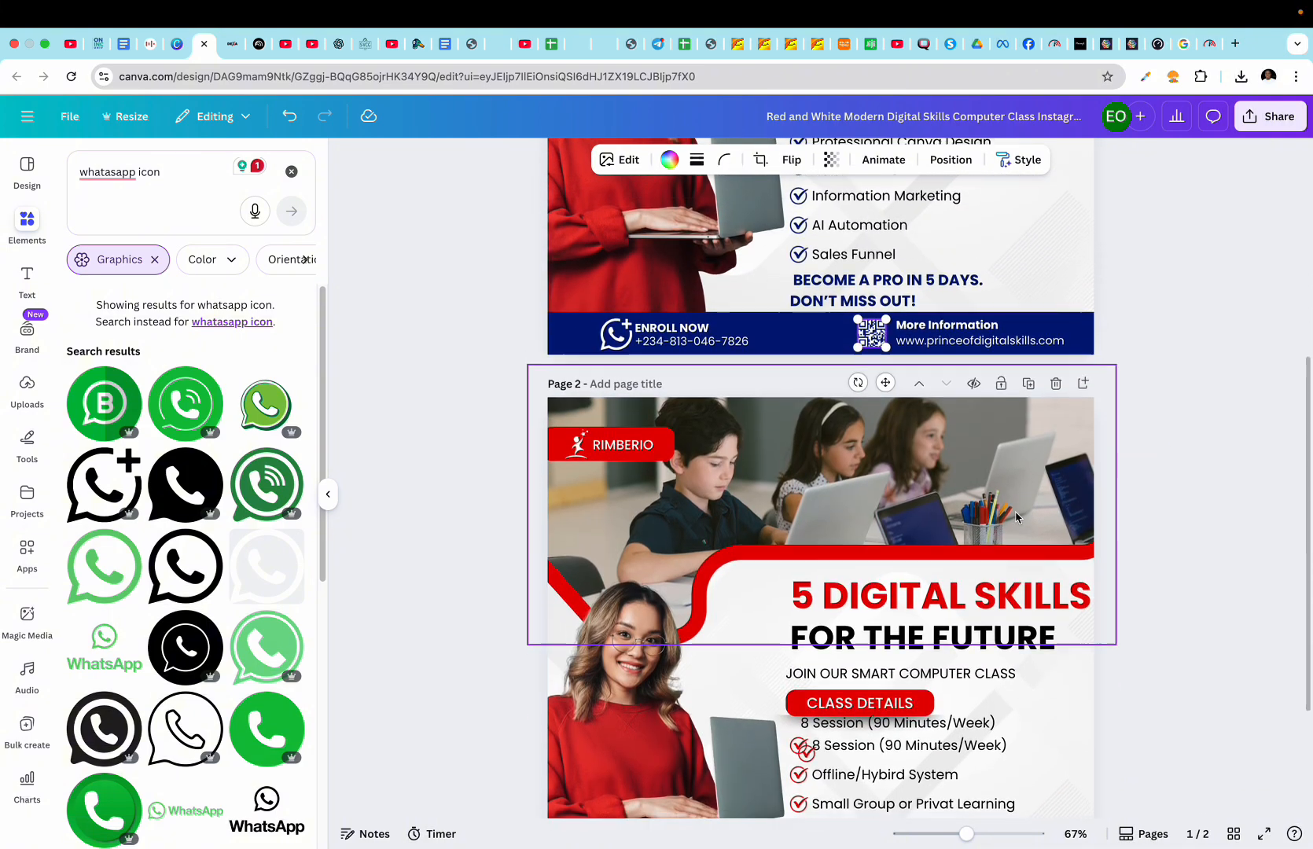
scroll(1017, 516, "down", 2)
scroll(913, 401, "up", 7)
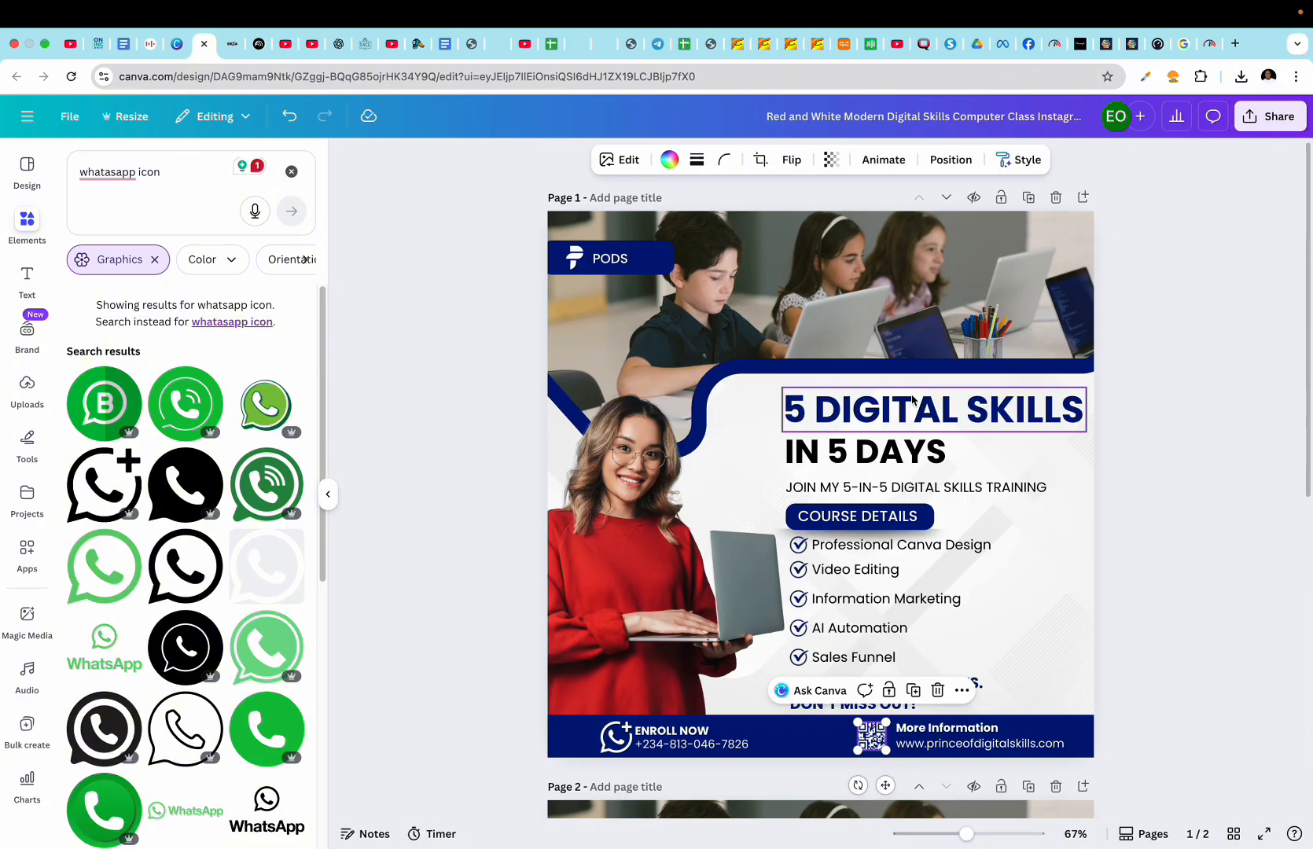
- Select the classroom photo at the head of page 1 and search the elements library for "adults learning digital skills"
left_click(884, 281)
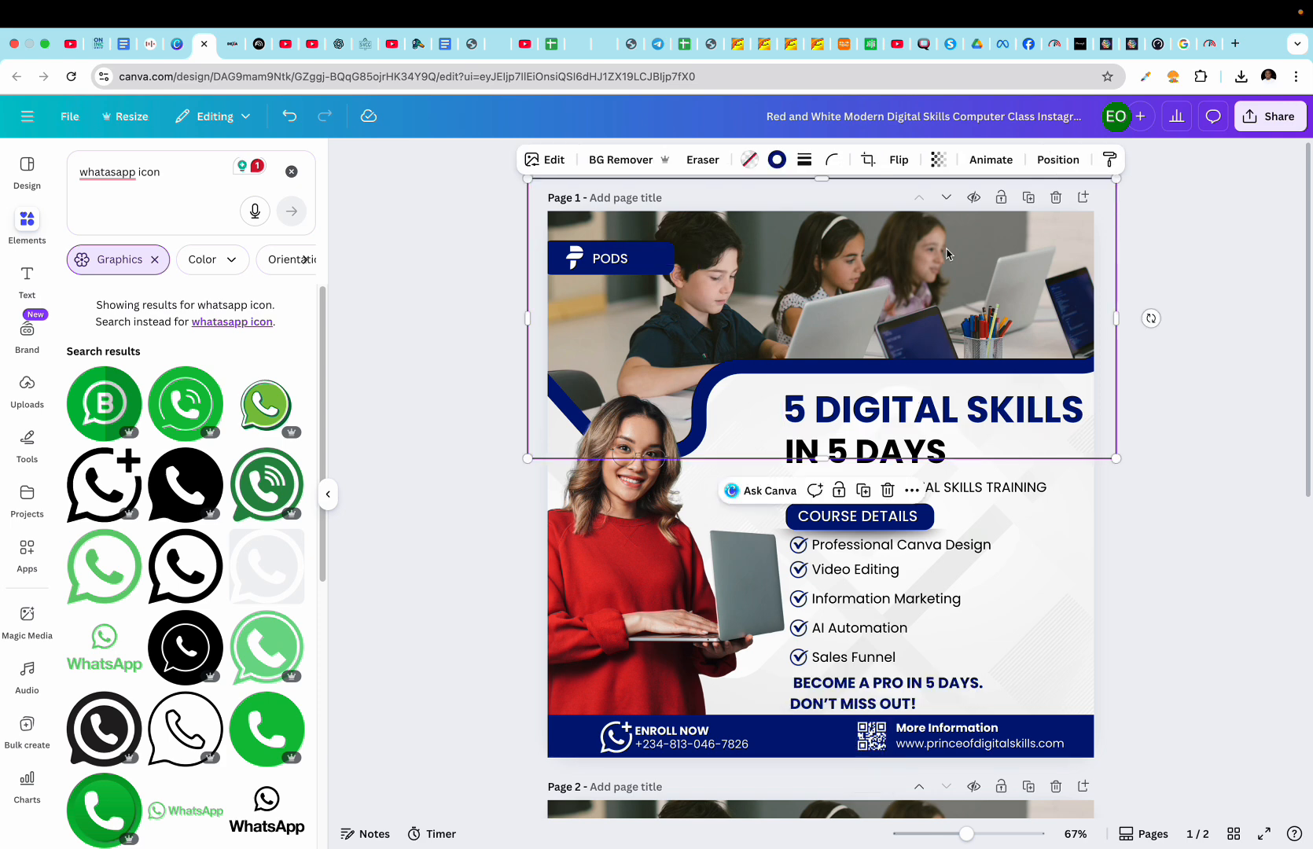
left_click(291, 171)
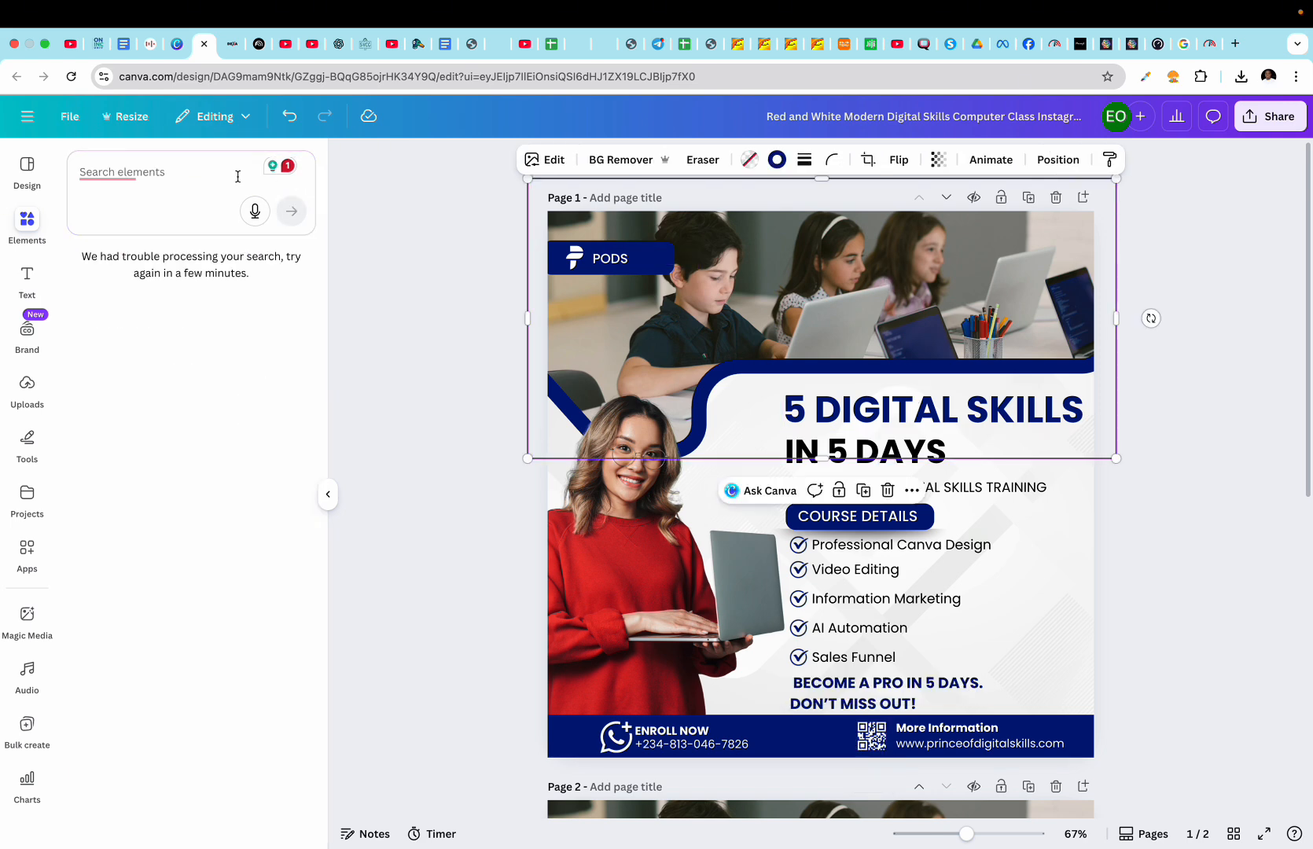
left_click(167, 177)
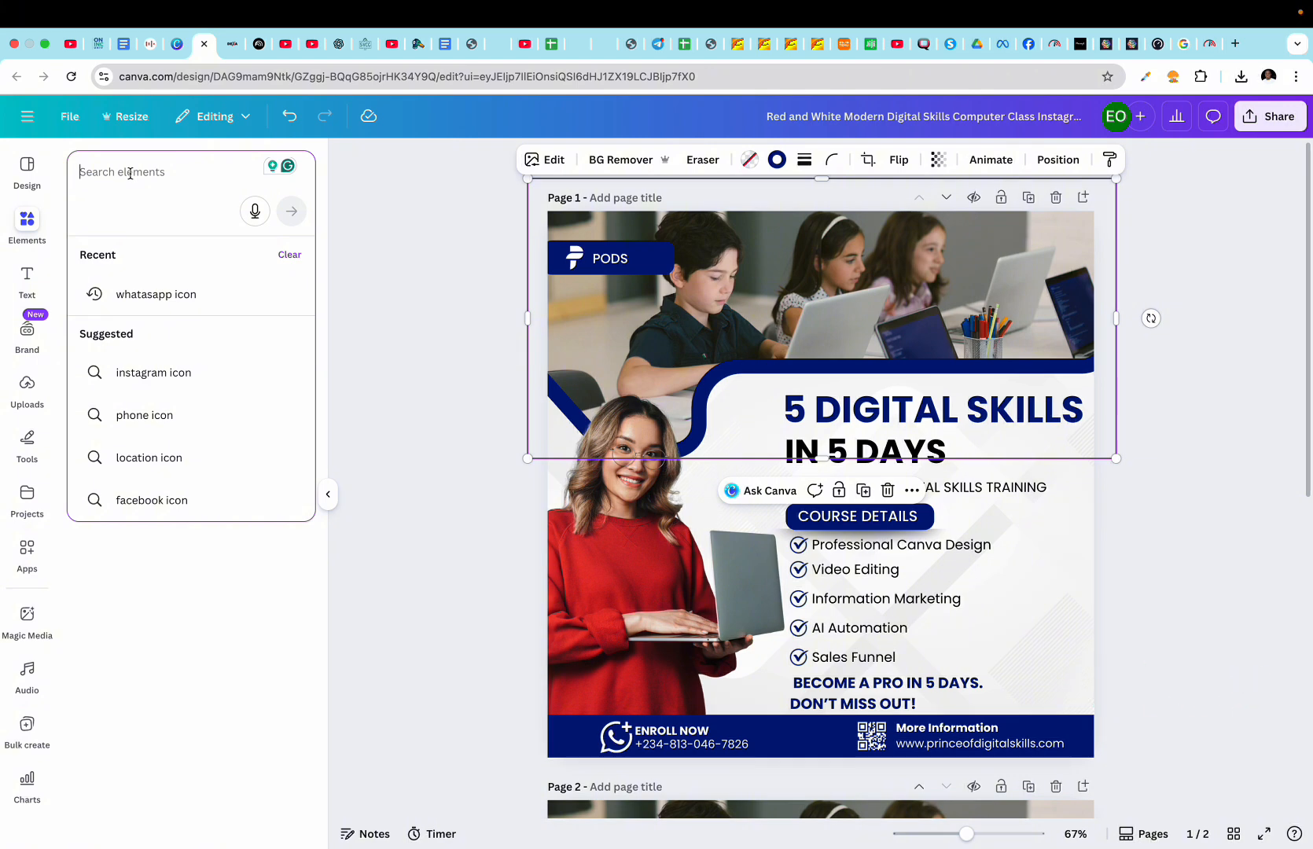
type("a")
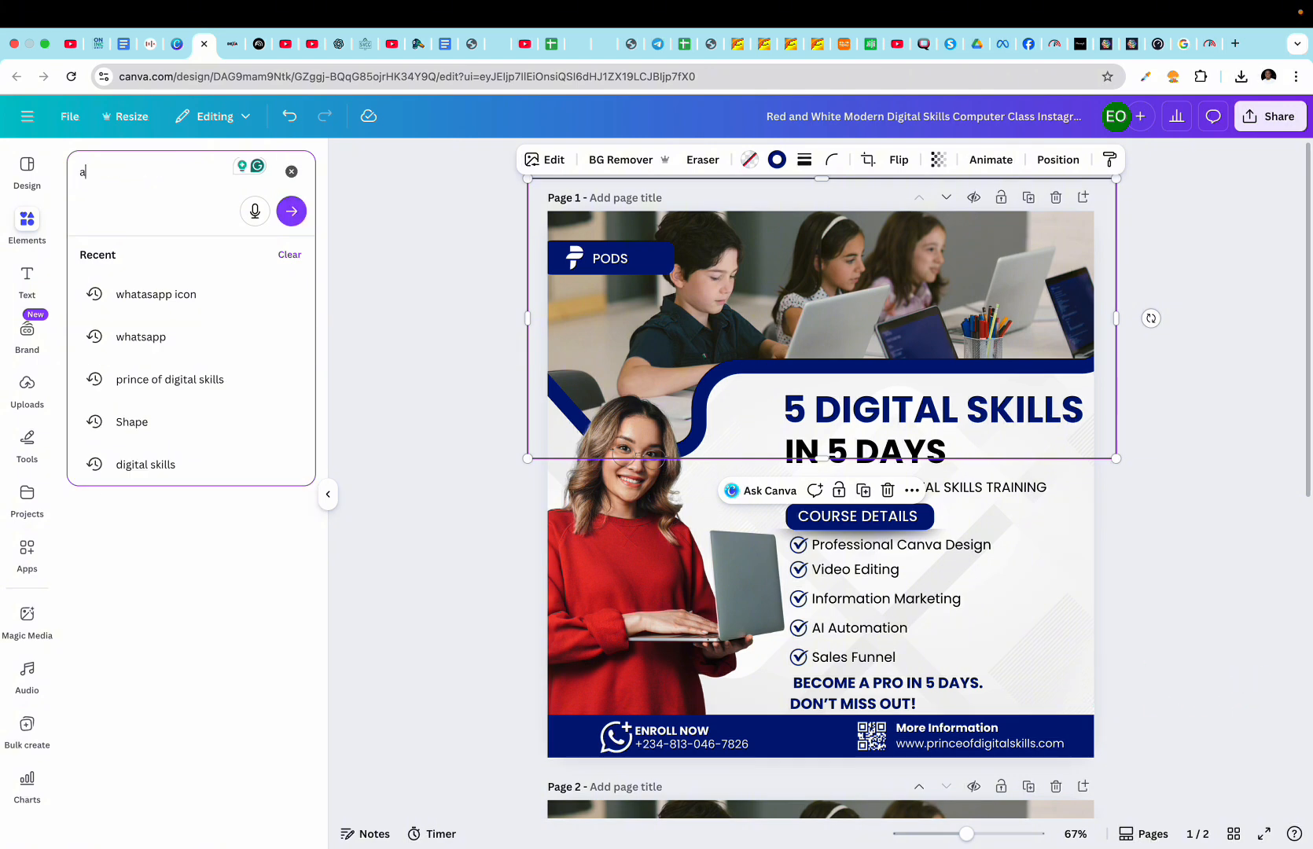
type("d")
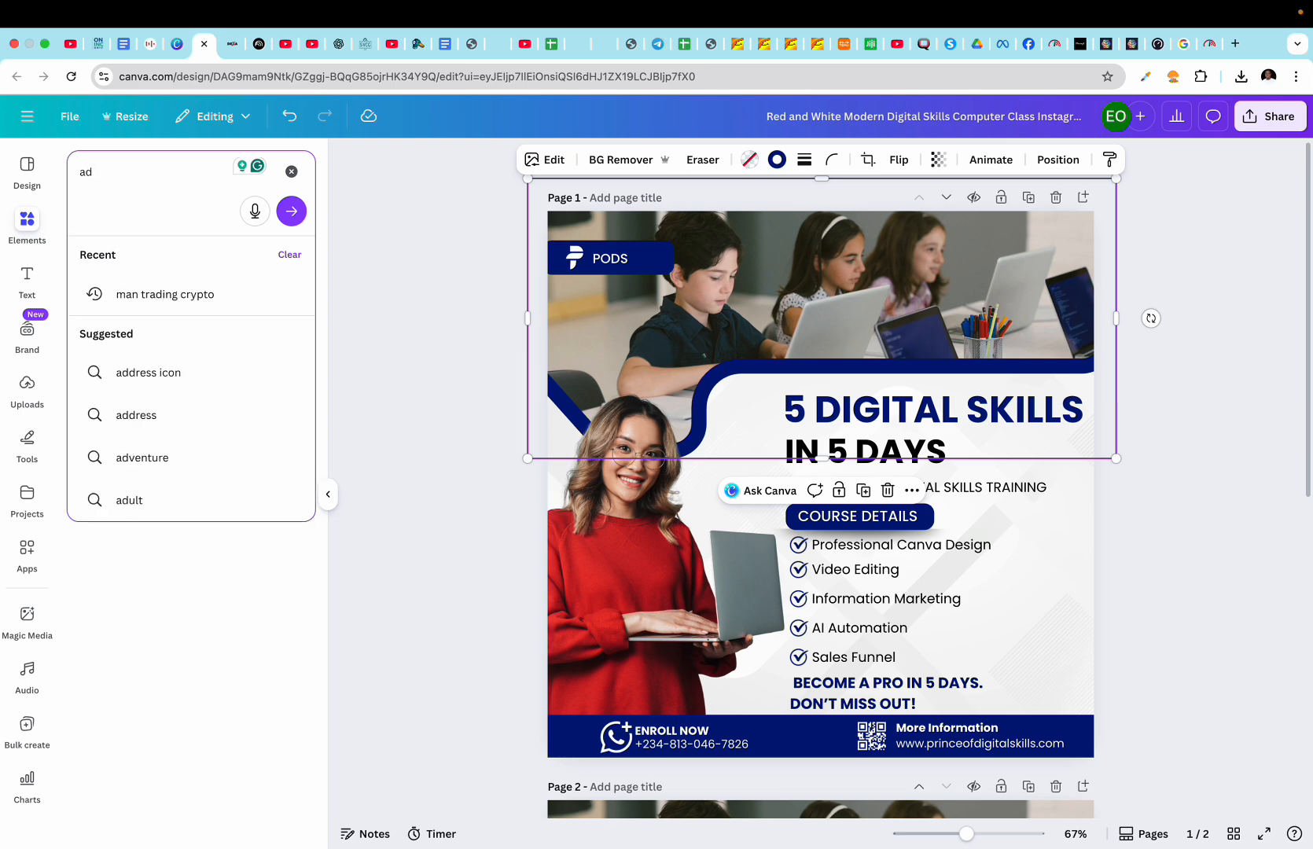
type("ults")
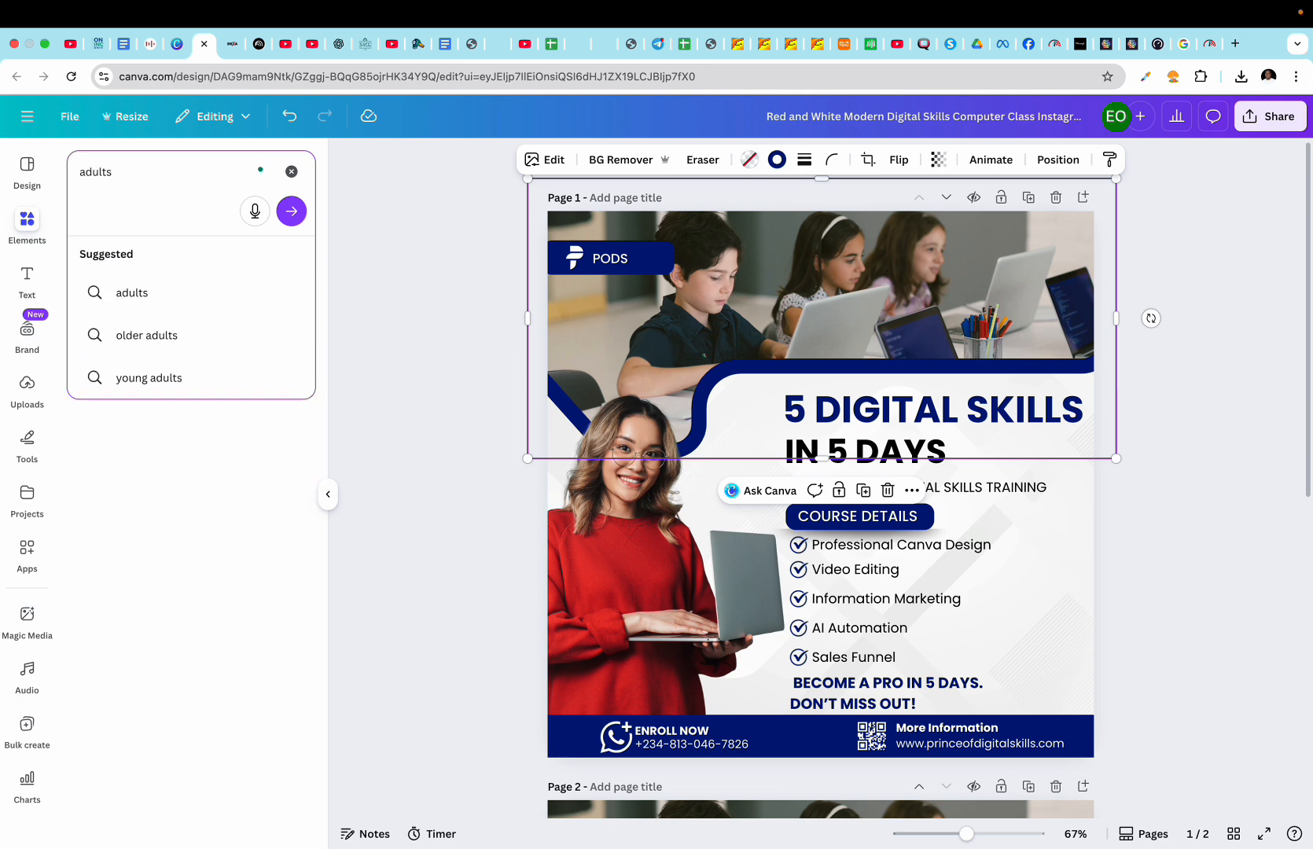
type(" with")
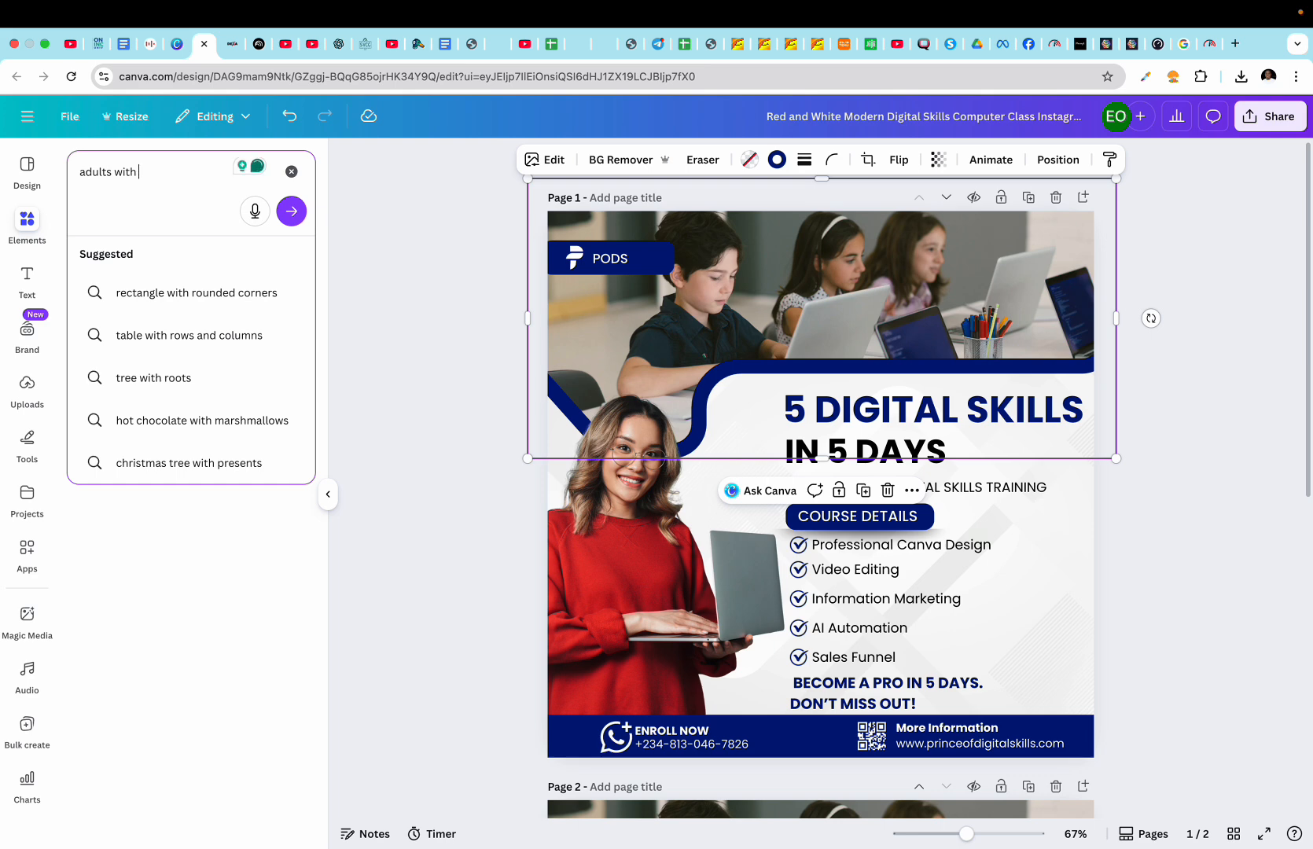
type(" computer")
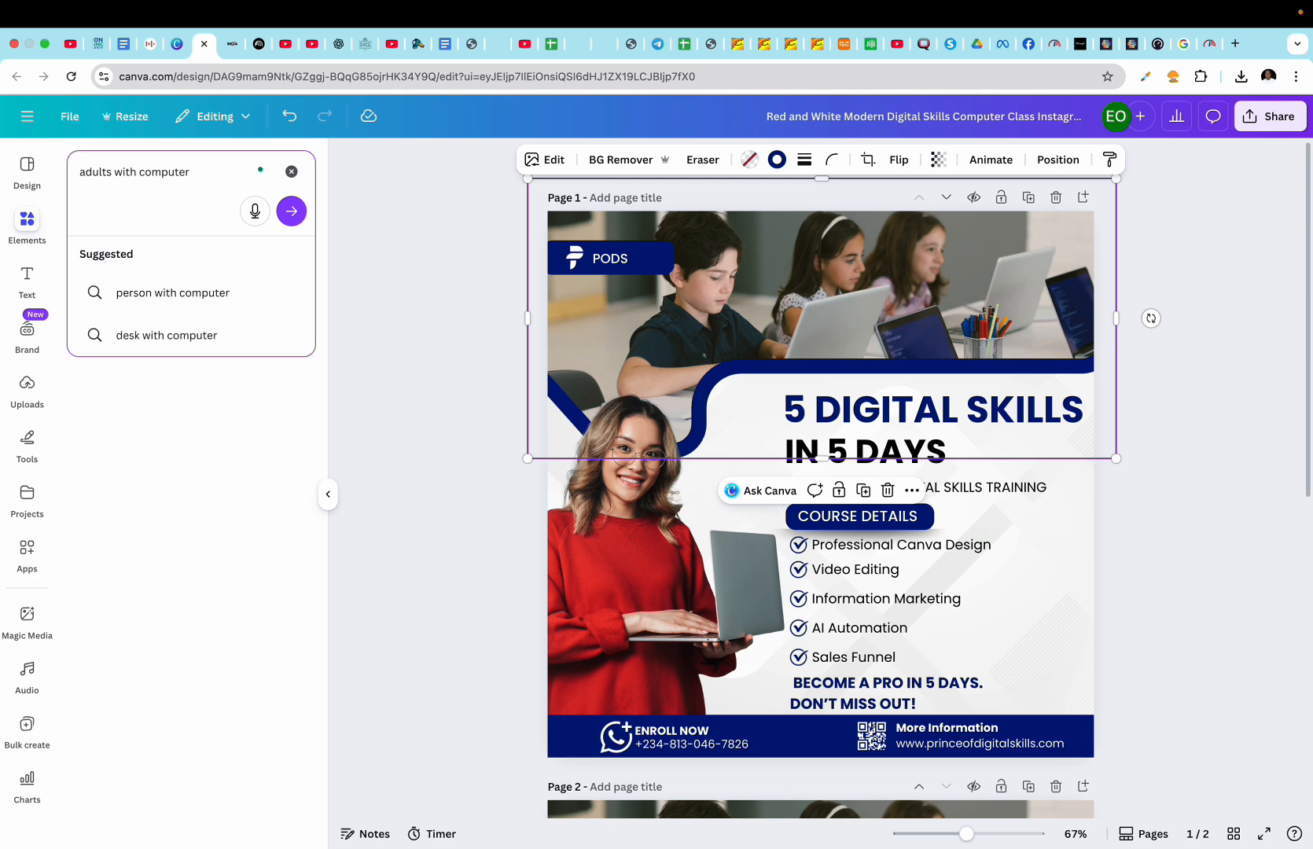
left_click_drag(200, 172, 117, 175)
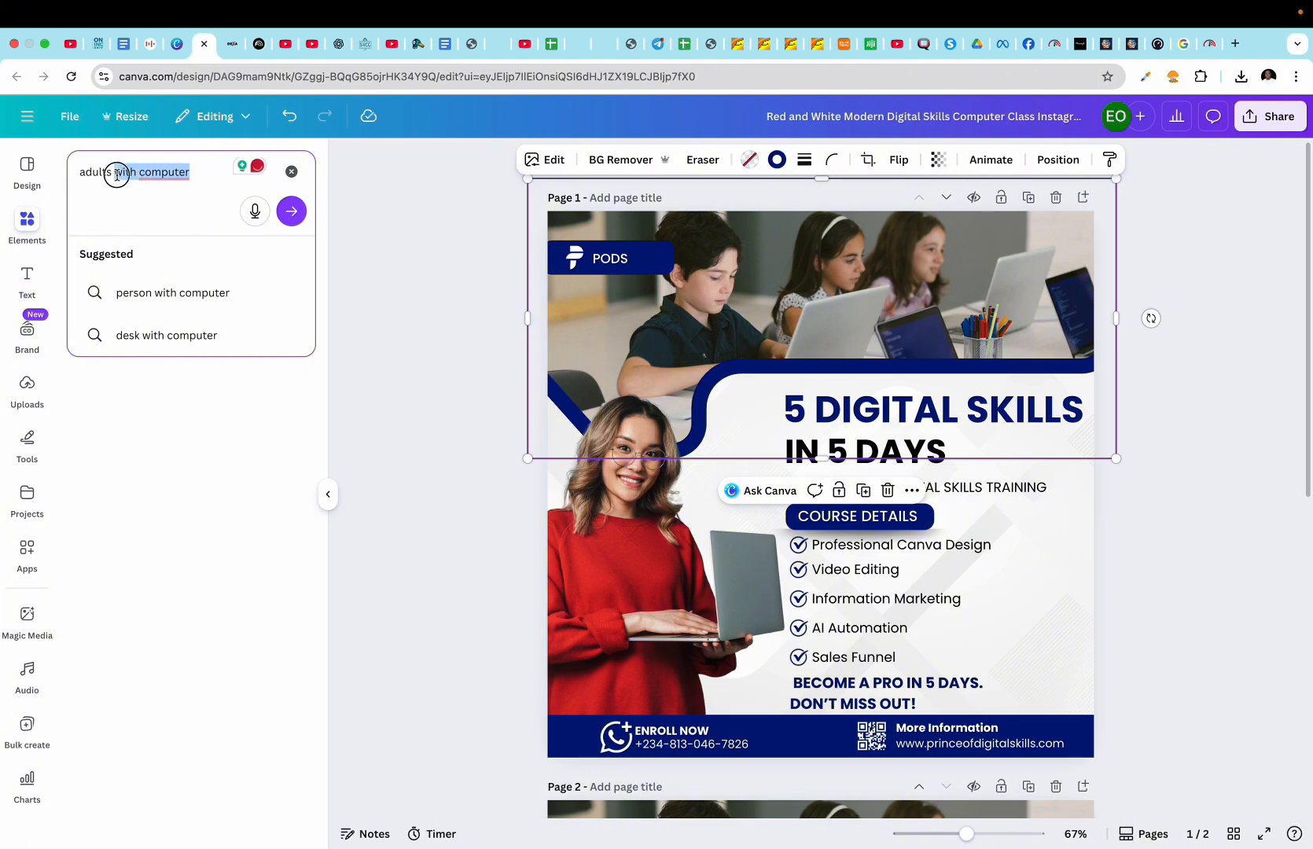
type("learning")
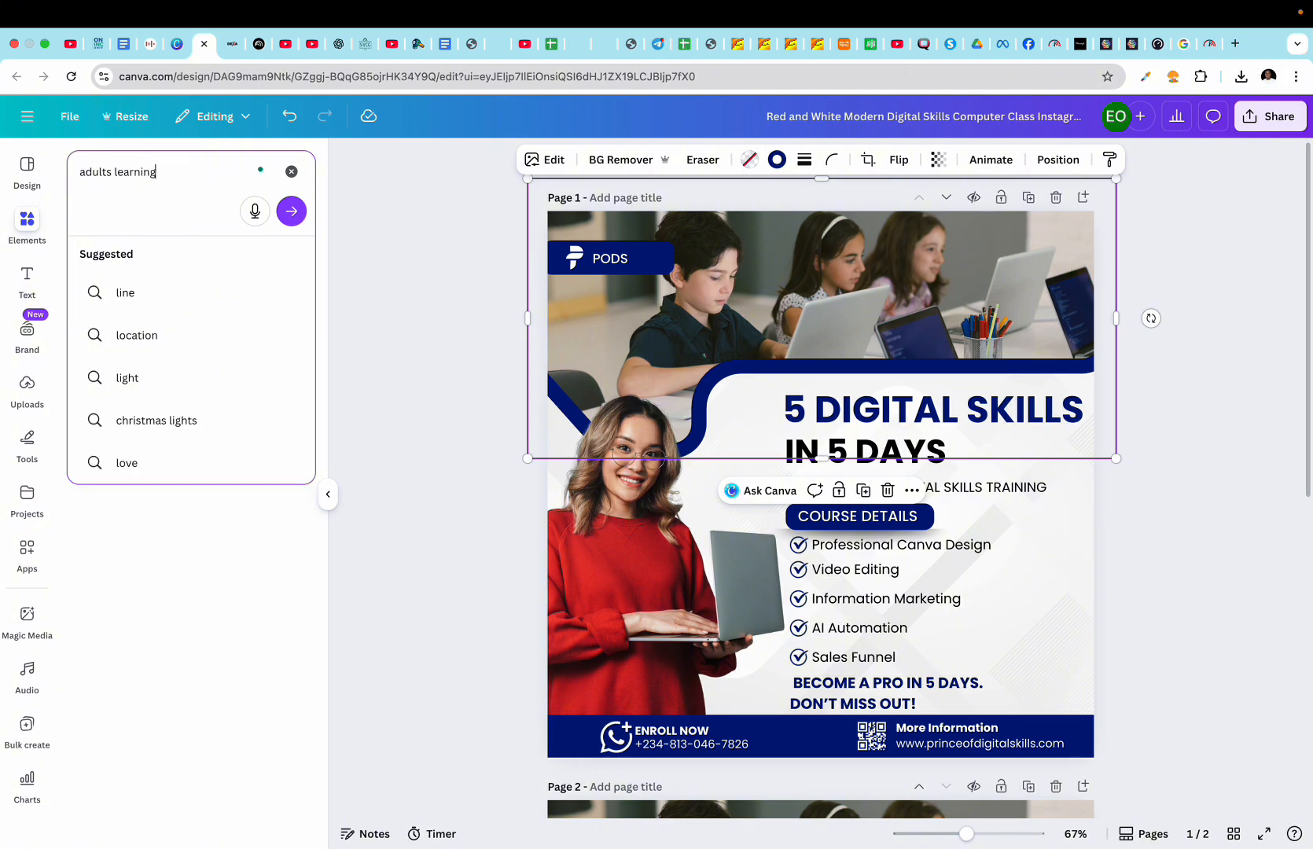
type(" digital skills")
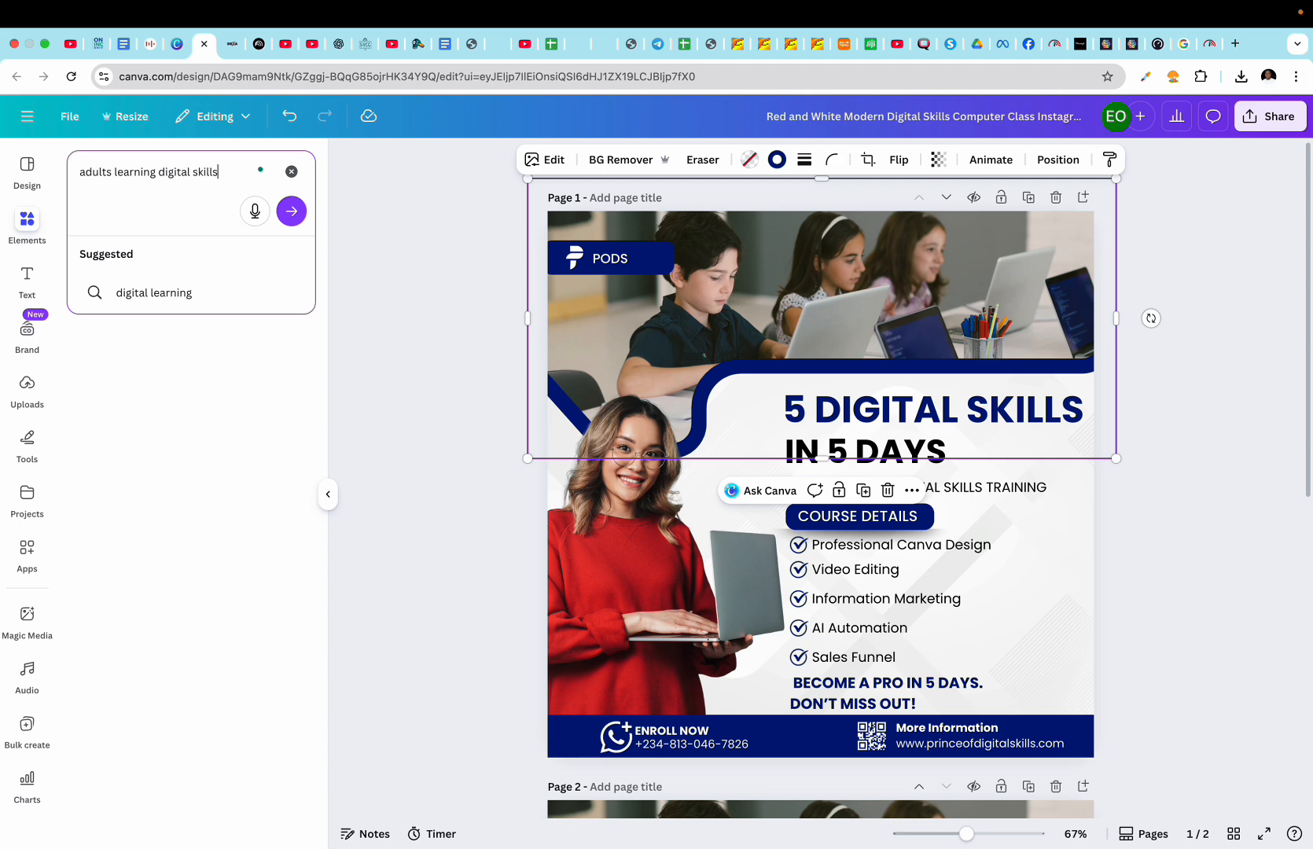
key("Return")
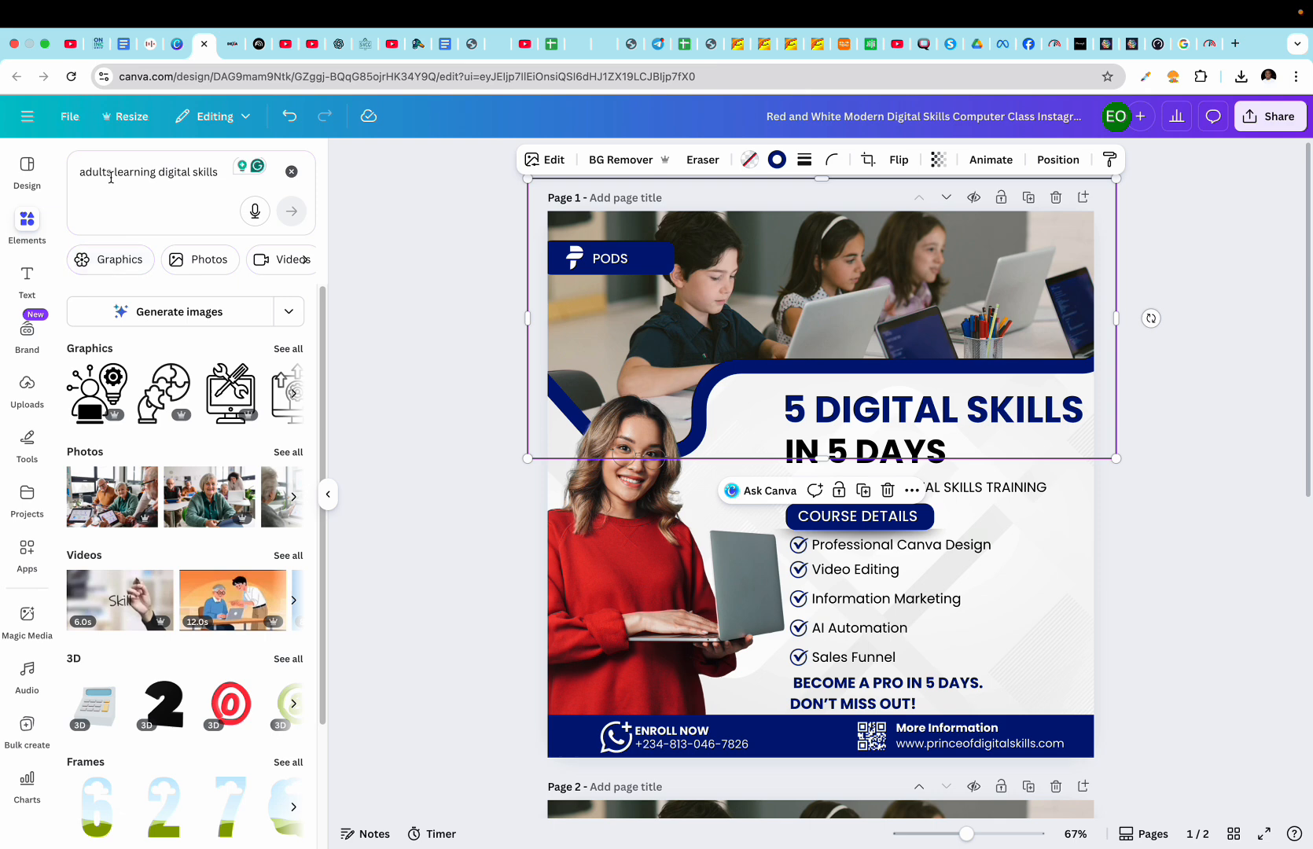
- Shorten the element search to "learning digital skills" and browse the full list of matching photos for a replacement header picture
left_click_drag(112, 173, 75, 180)
key("BackSpace")
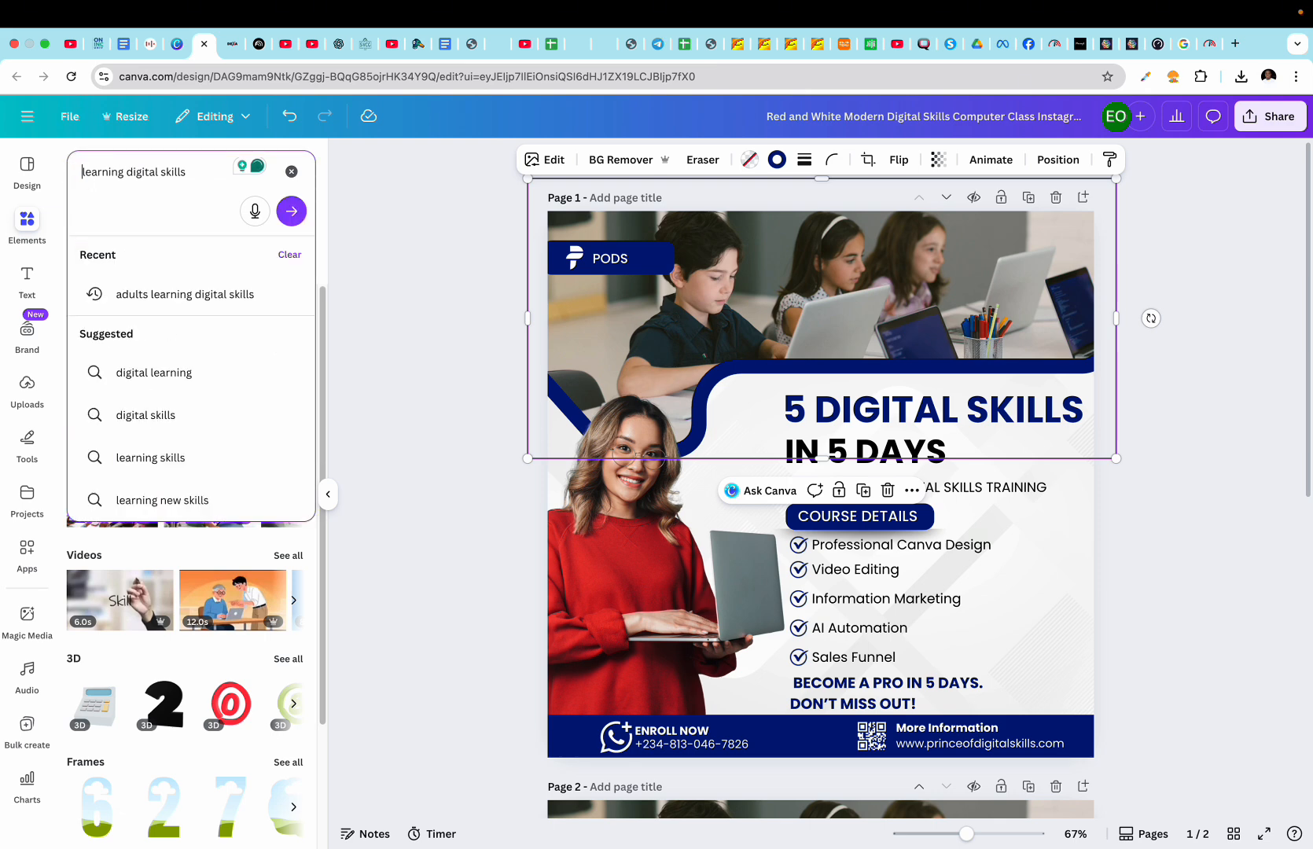
key("Return")
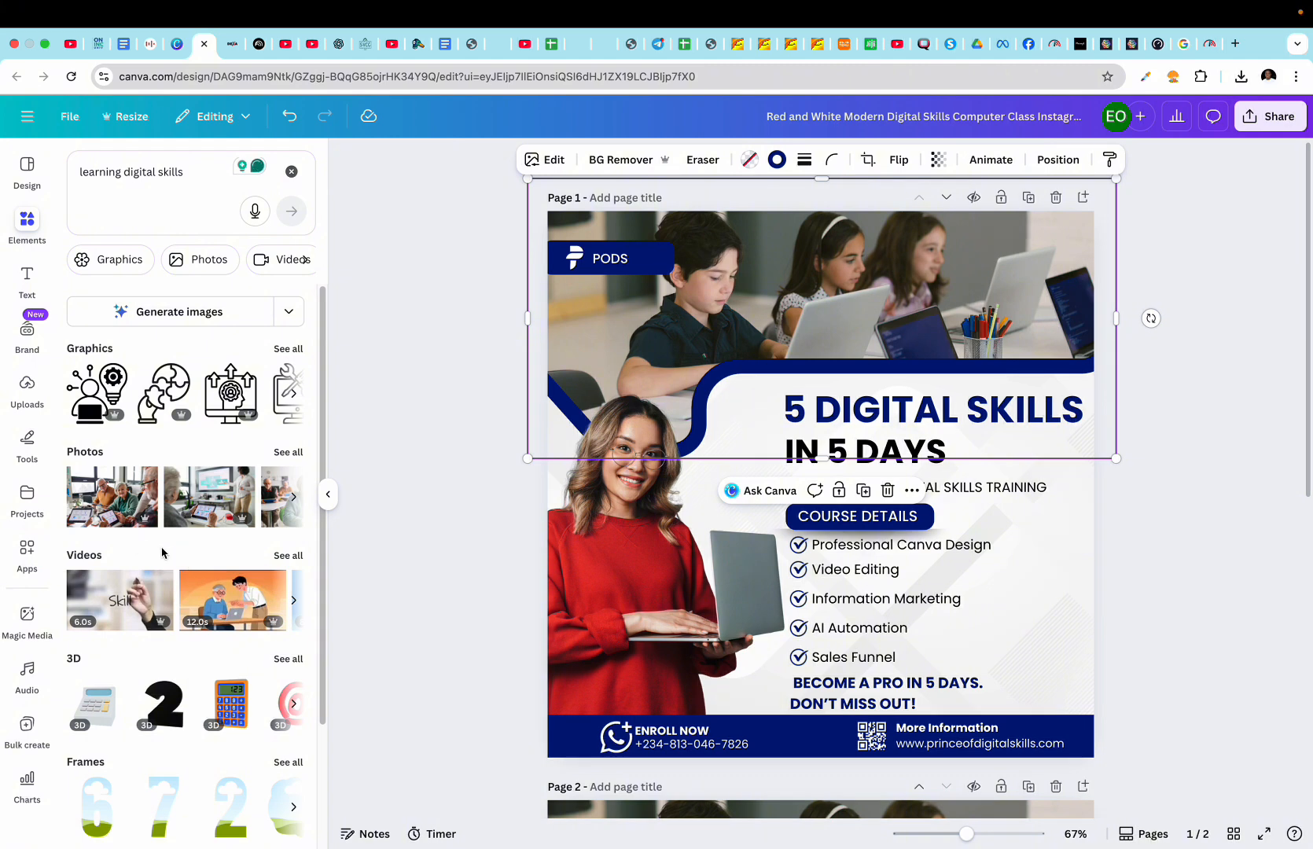
scroll(162, 553, "down", 3)
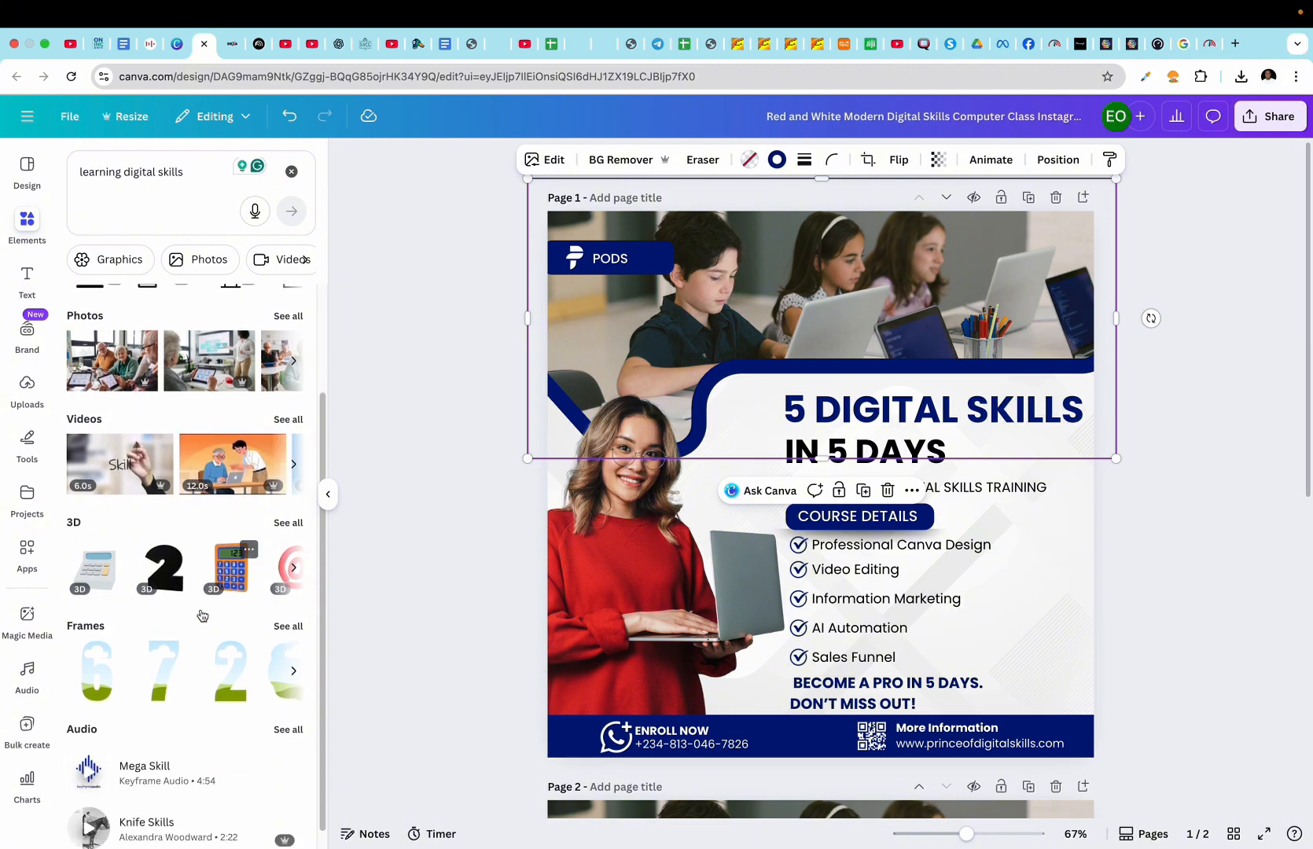
left_click(275, 318)
scroll(175, 615, "down", 2)
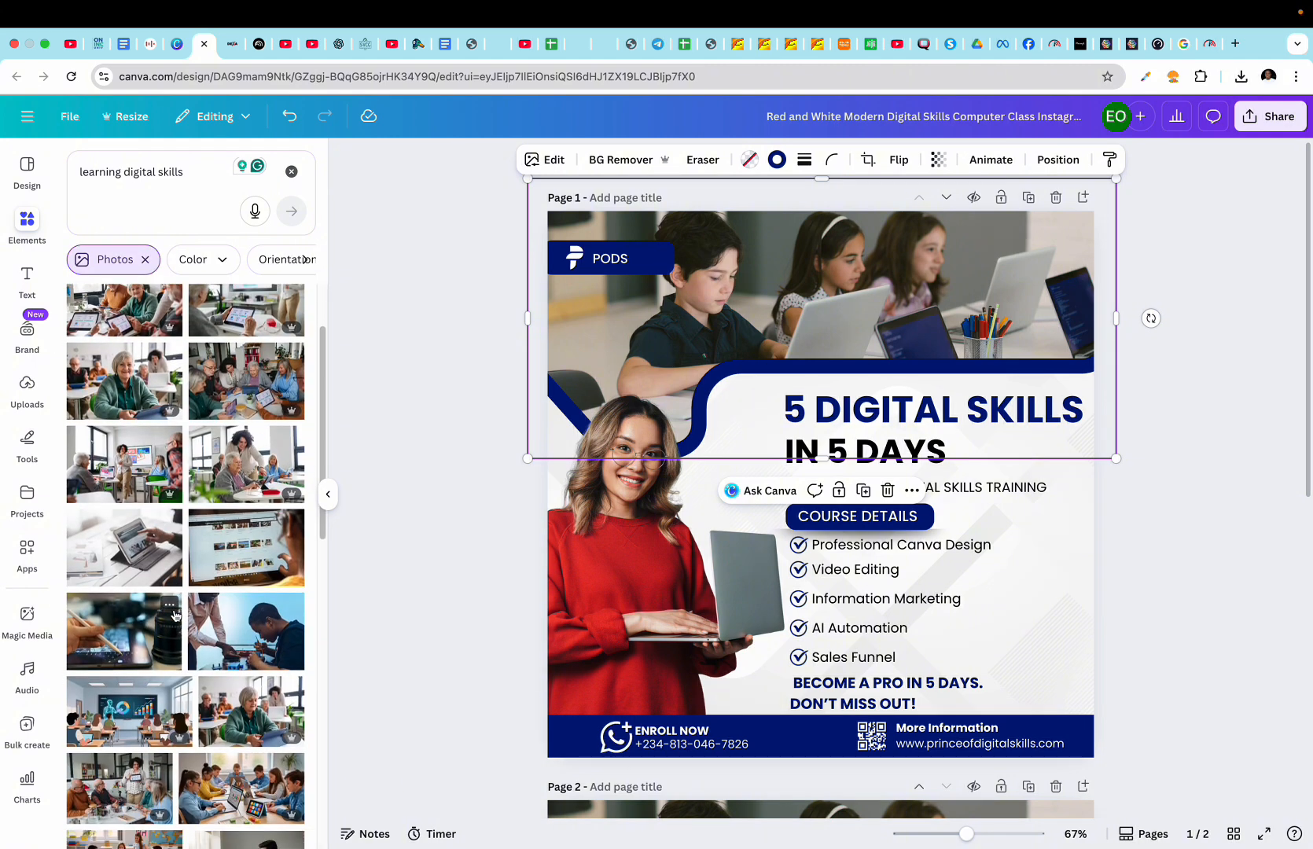
scroll(174, 616, "down", 1)
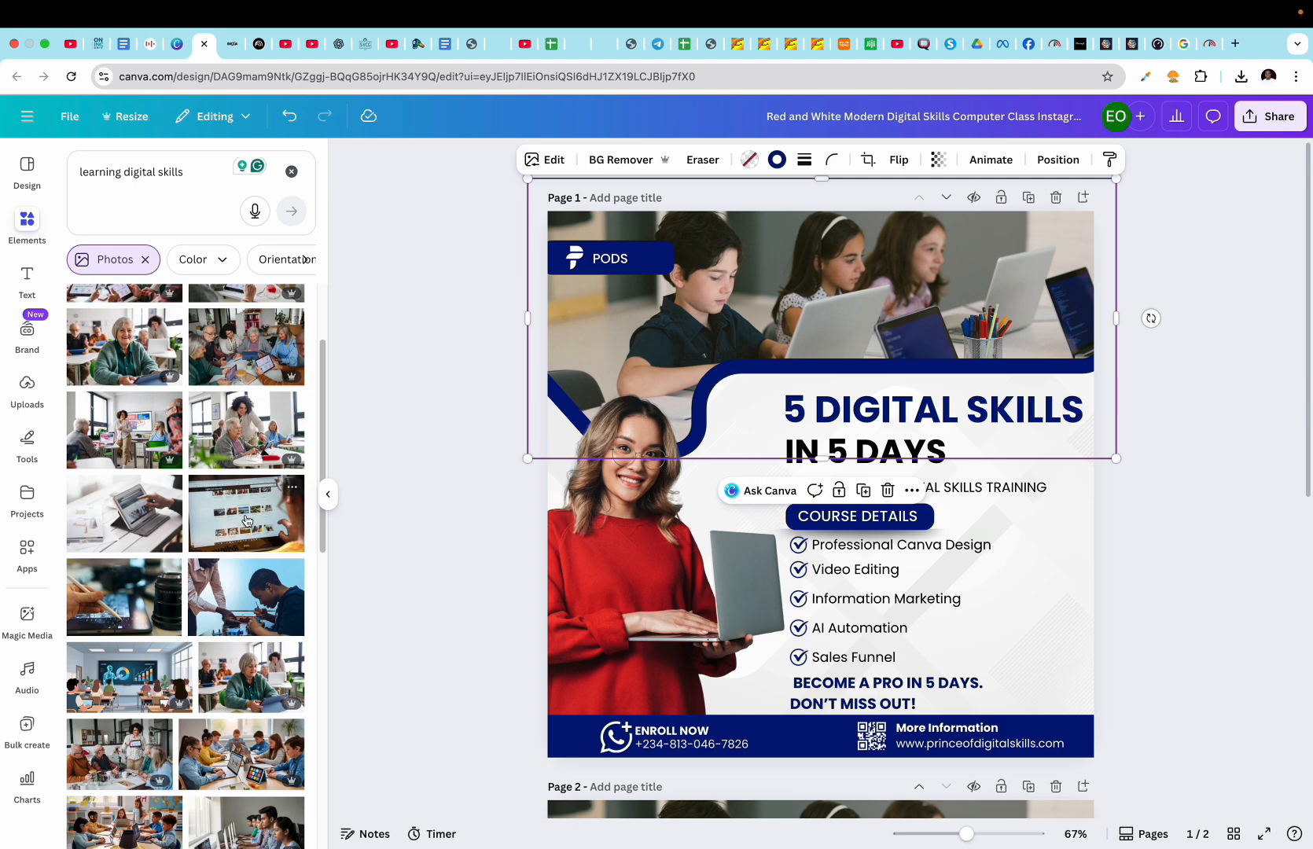
- Try the photo of a person viewing a screen of thumbnails as page 1's header picture, then undo the replacement
left_click_drag(246, 520, 661, 319)
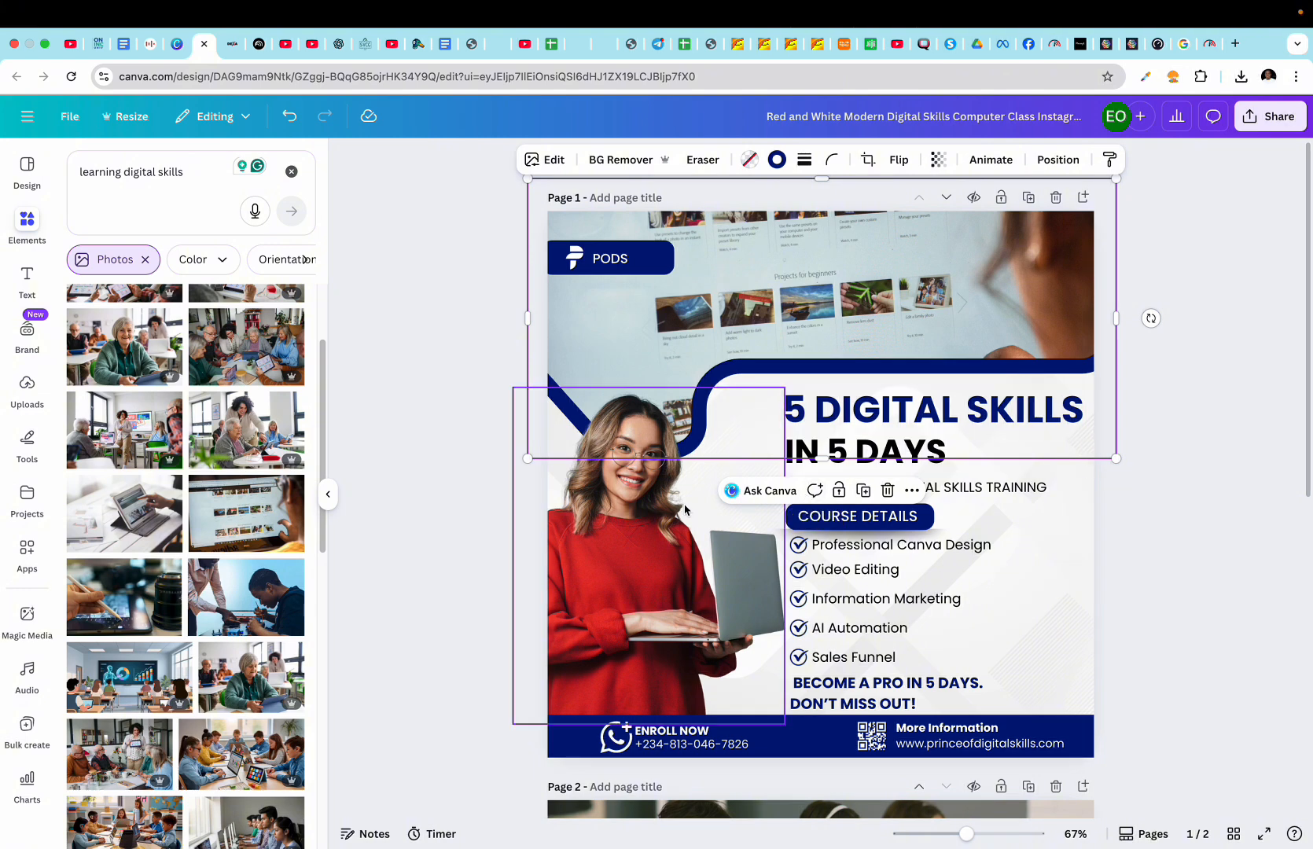
key("super+z")
- Try replacing the laptop woman's photo on page 1 with the woman at a desk, the teenagers with a red laptop, and the books-and-tablet photo
left_click(656, 582)
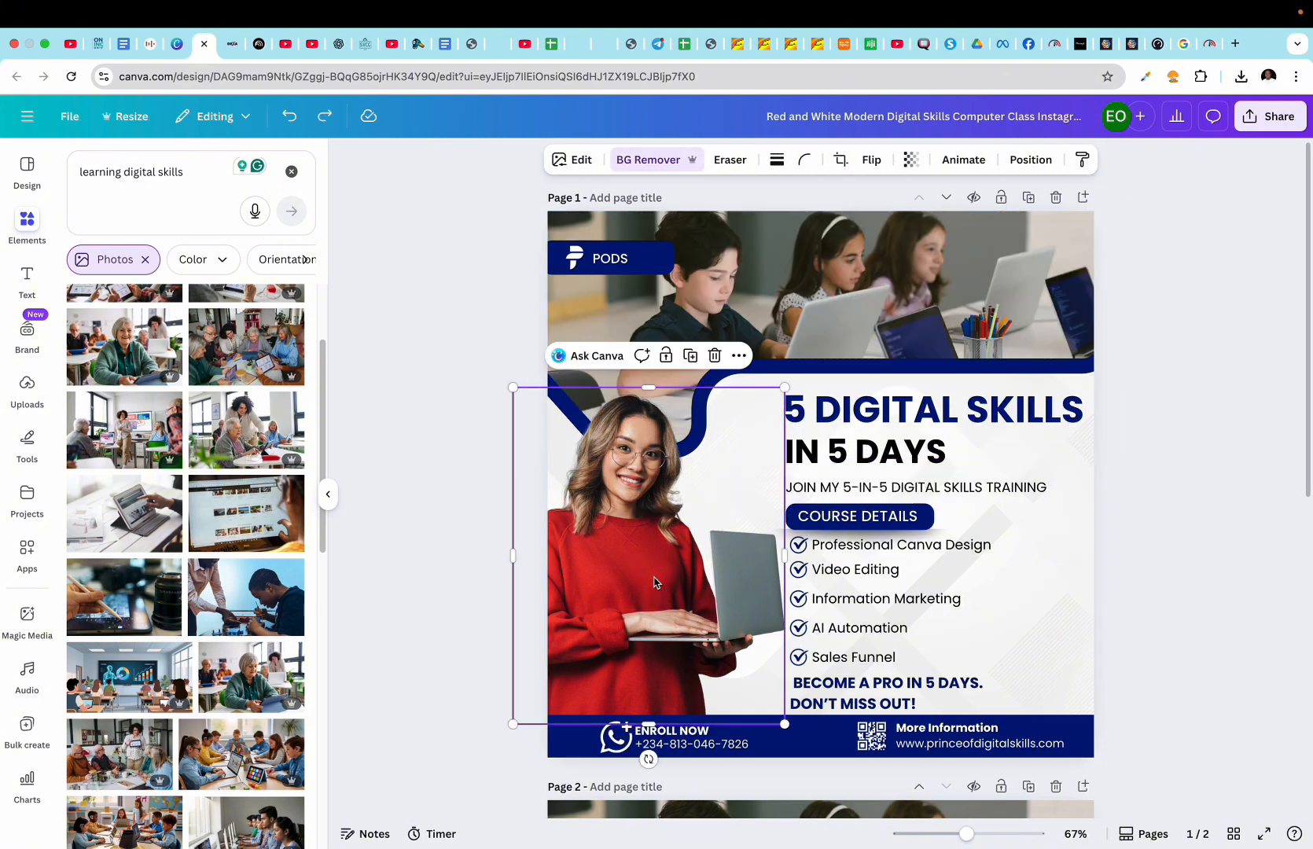
scroll(182, 704, "down", 1)
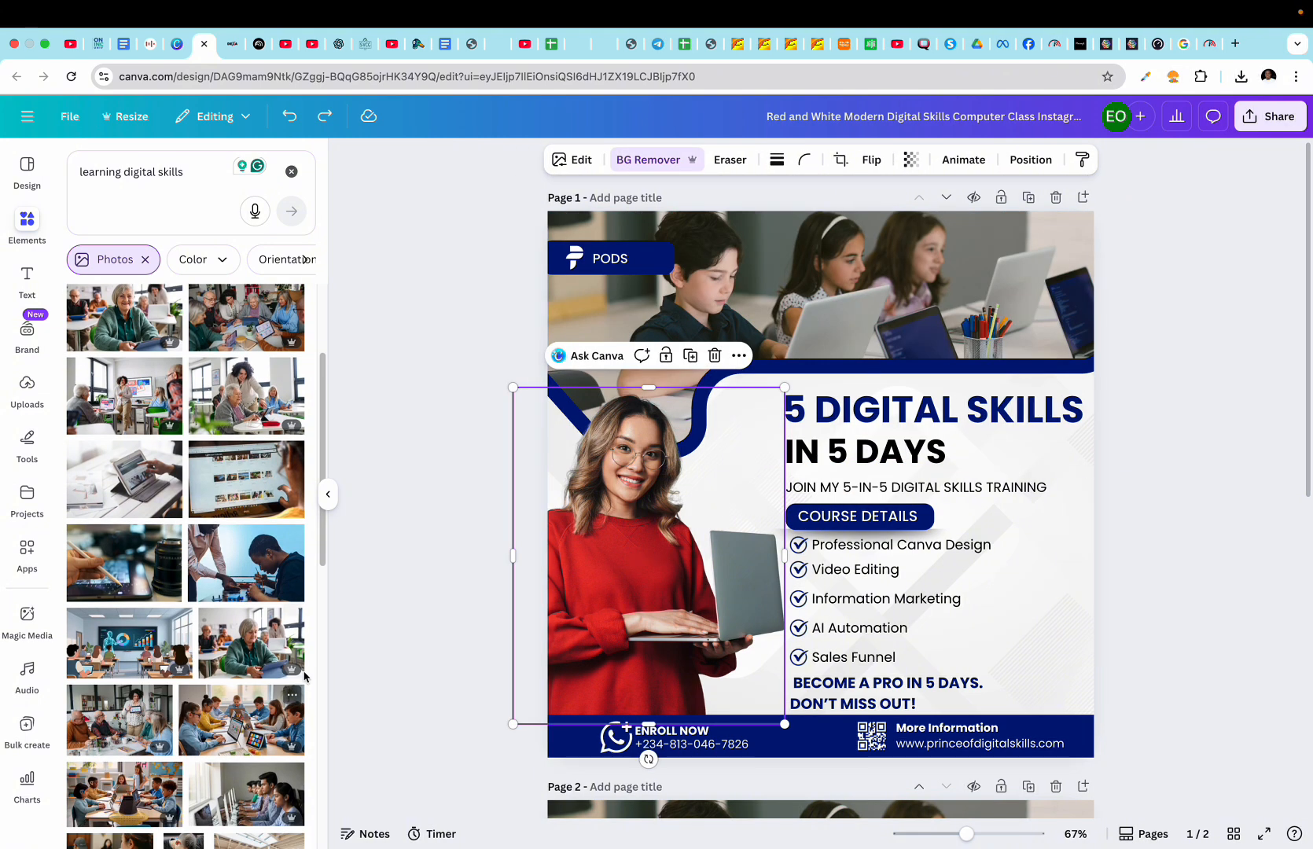
scroll(207, 595, "down", 5)
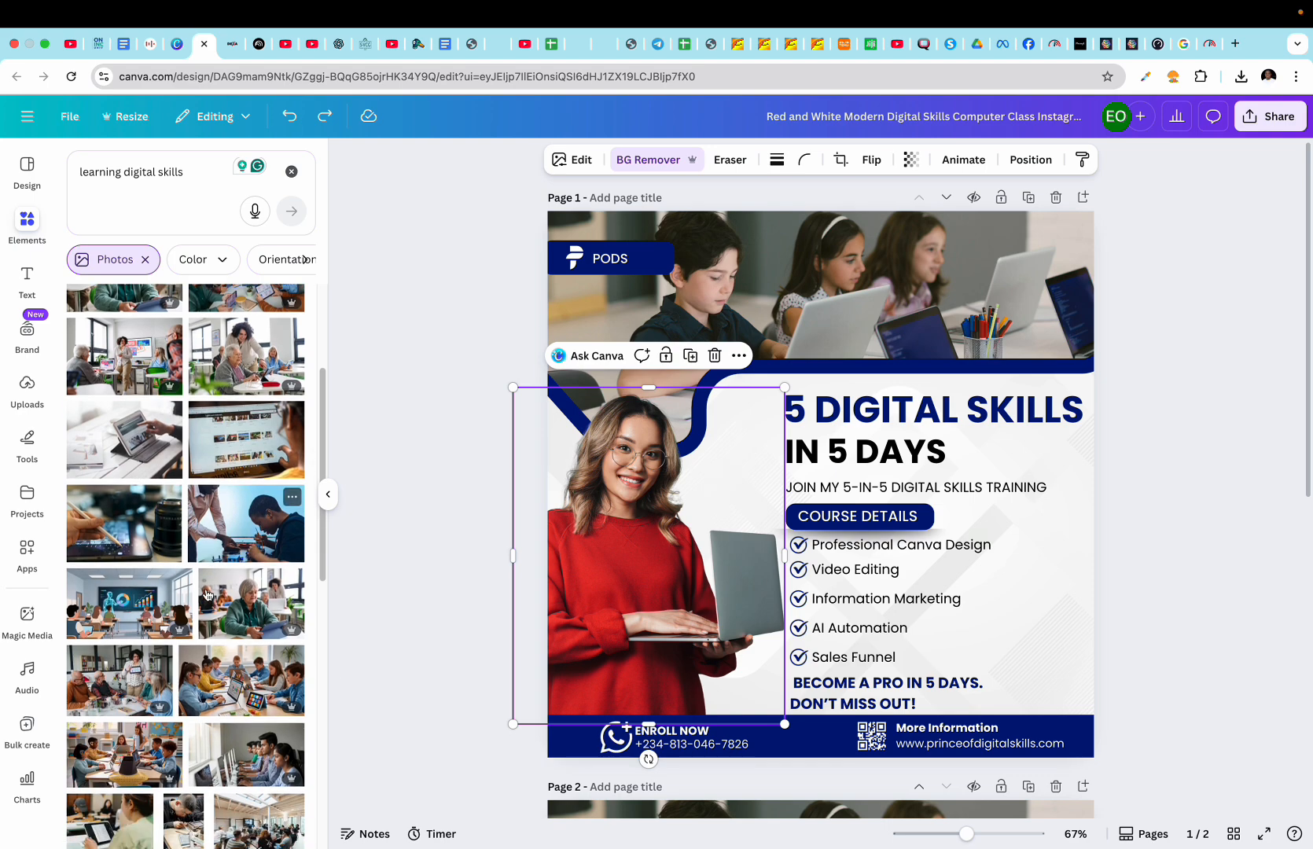
scroll(208, 595, "down", 10)
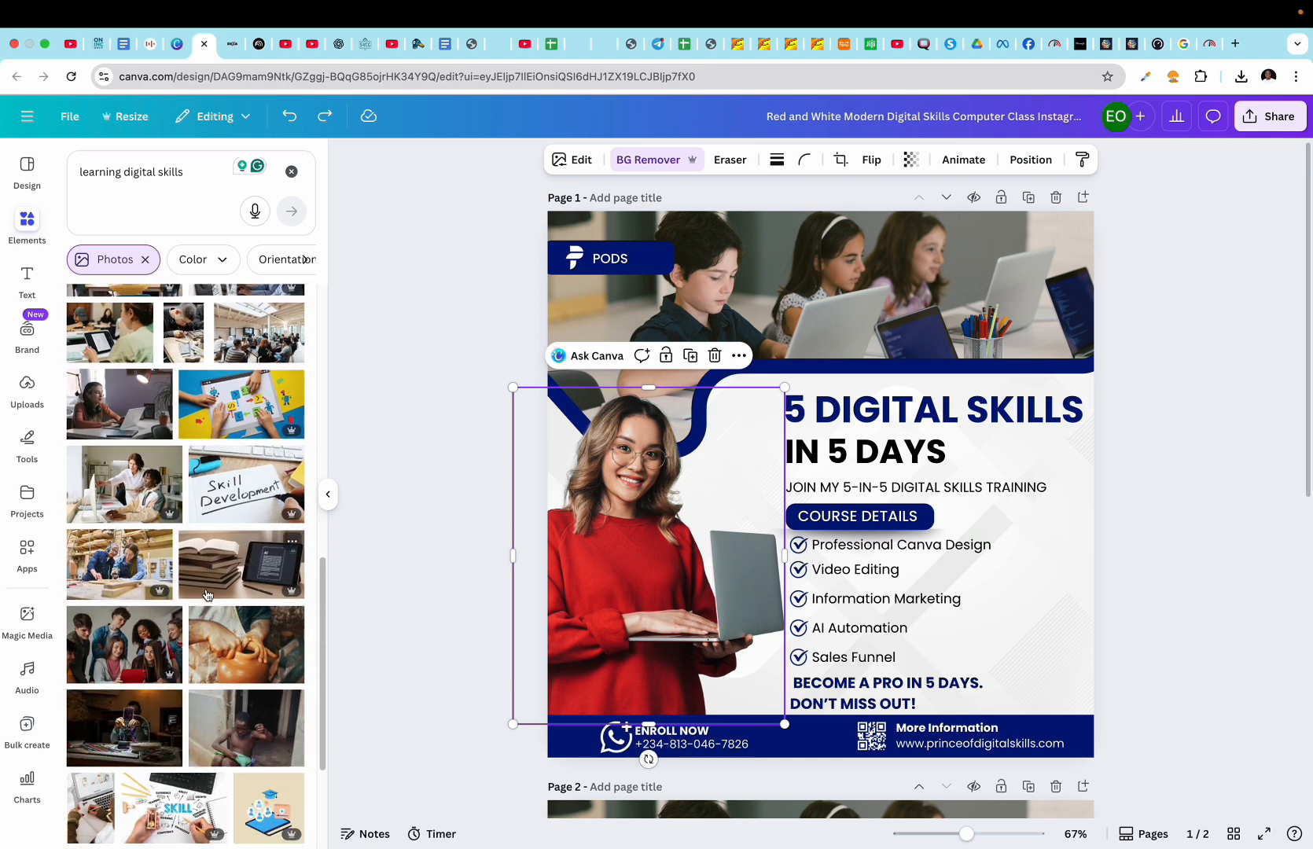
left_click_drag(137, 429, 636, 502)
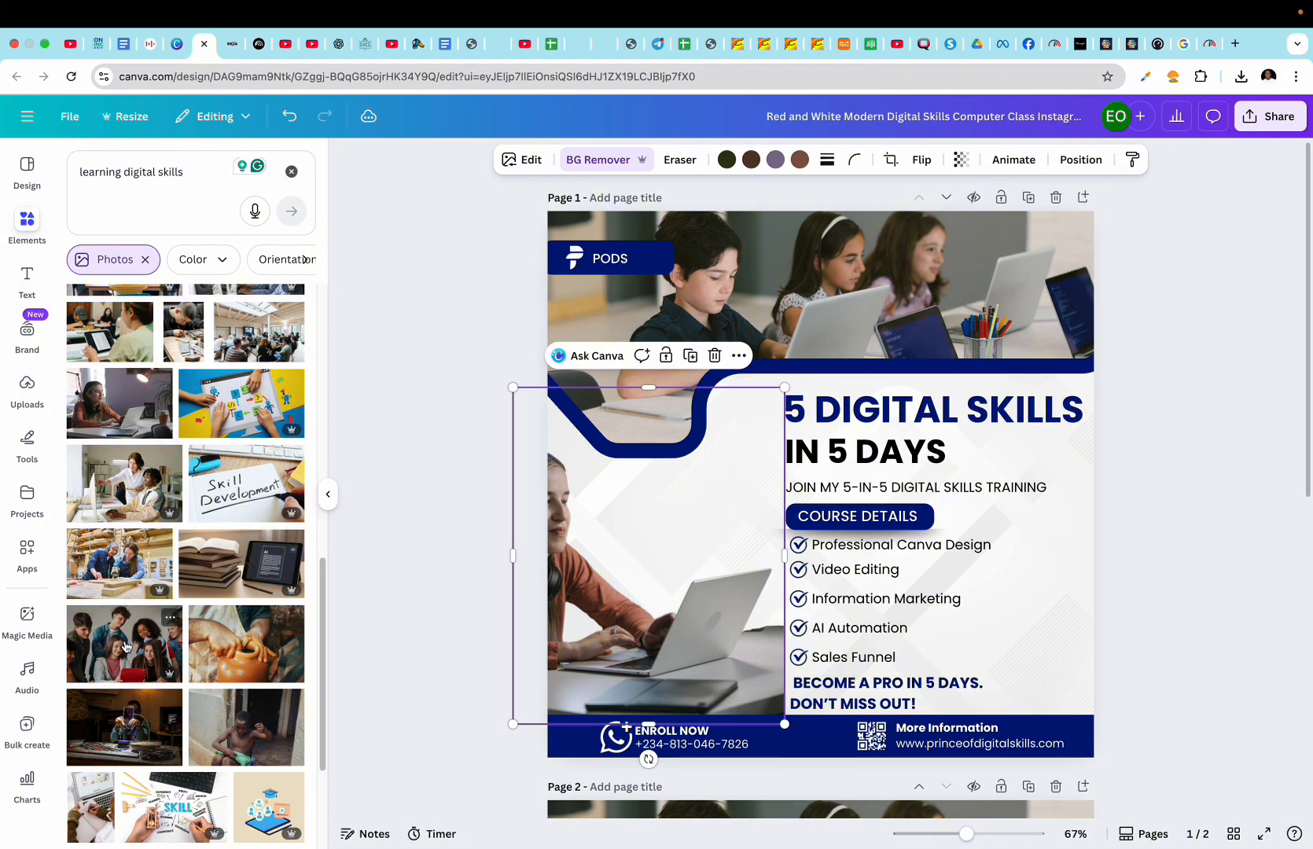
left_click_drag(124, 647, 634, 537)
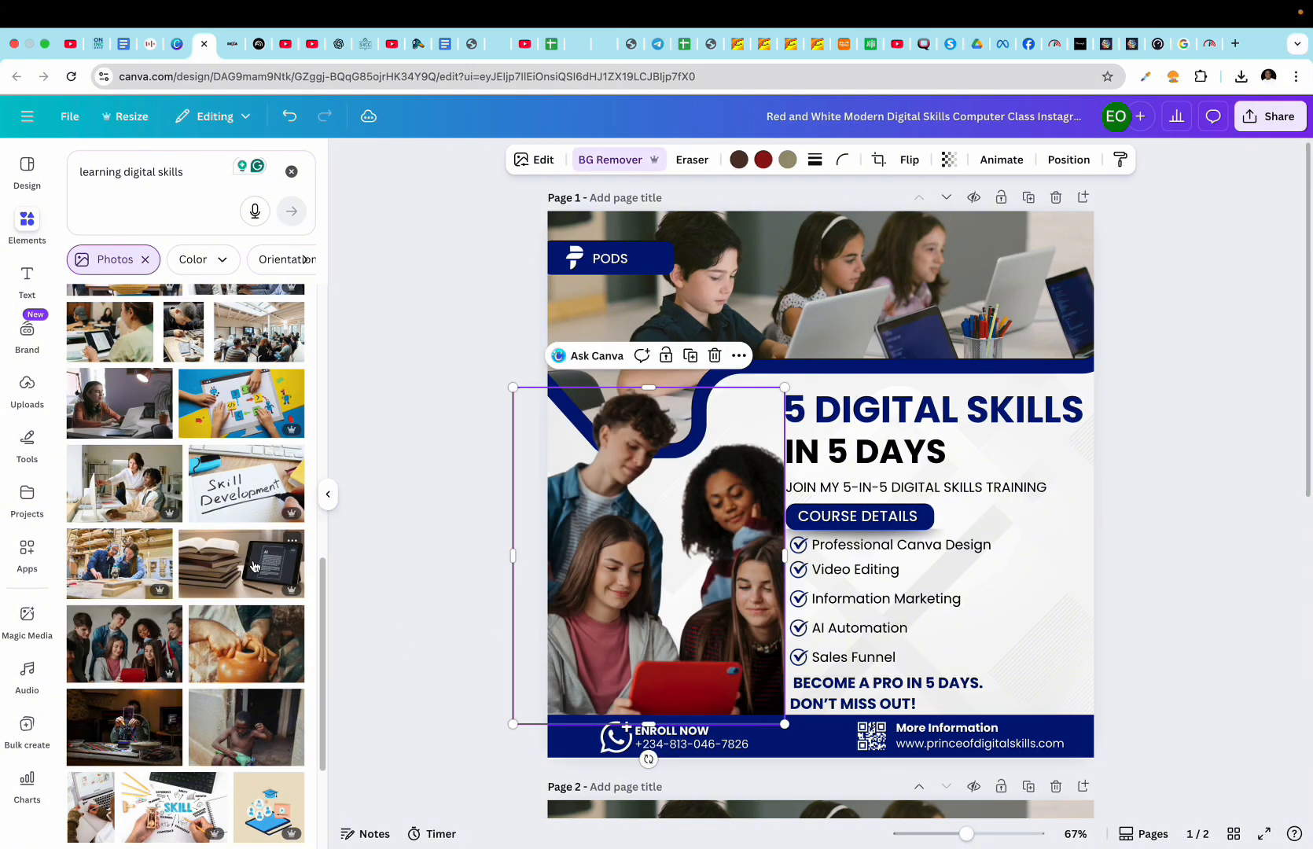
left_click_drag(254, 565, 615, 532)
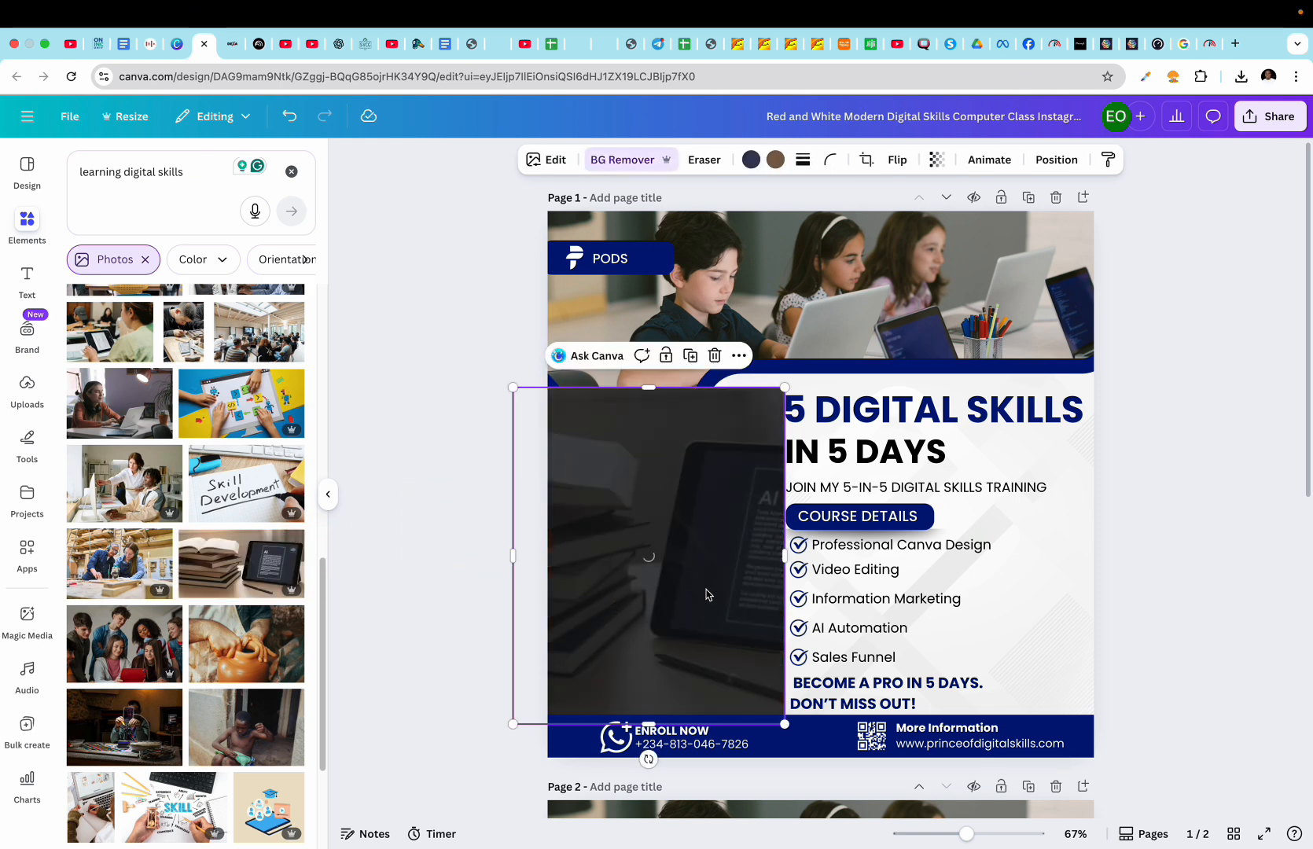
- Undo the trial photo replacements to restore the woman in the red sweater on page 1
key("super+z")
key("super+z")
key("super+z")
key("super+z")
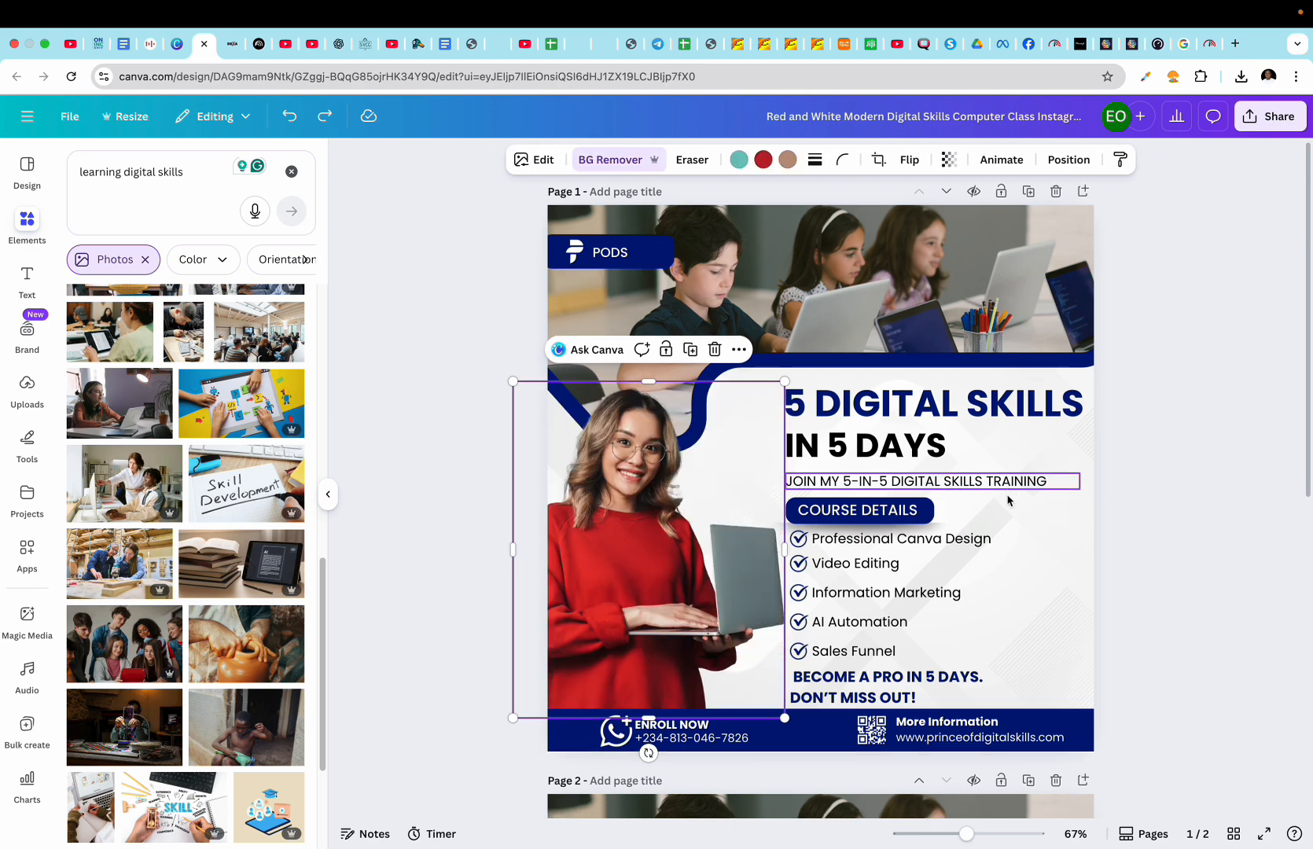
- Delete page 2 with the original red template and deselect the woman's photo on the blue flyer
scroll(983, 488, "down", 5)
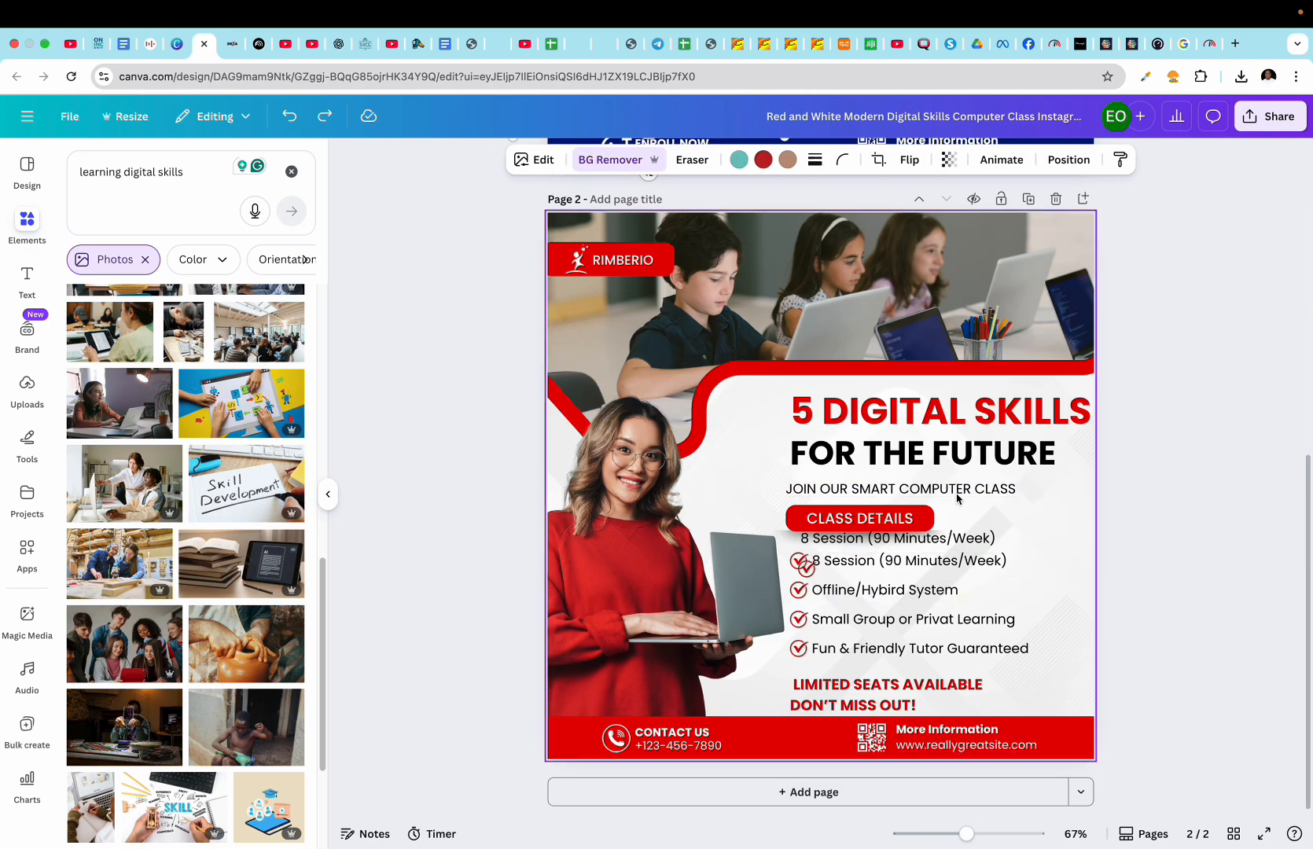
left_click(1056, 199)
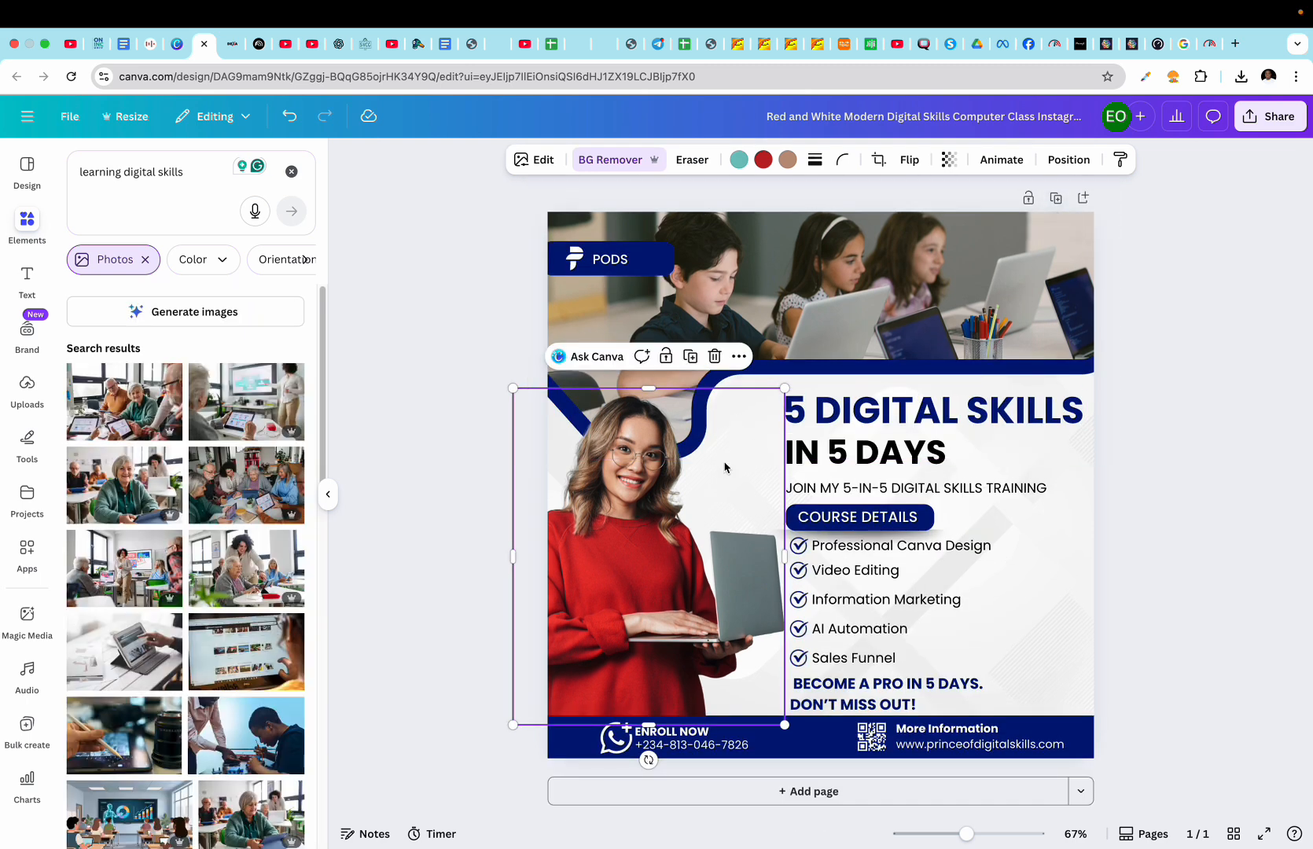
left_click(368, 209)
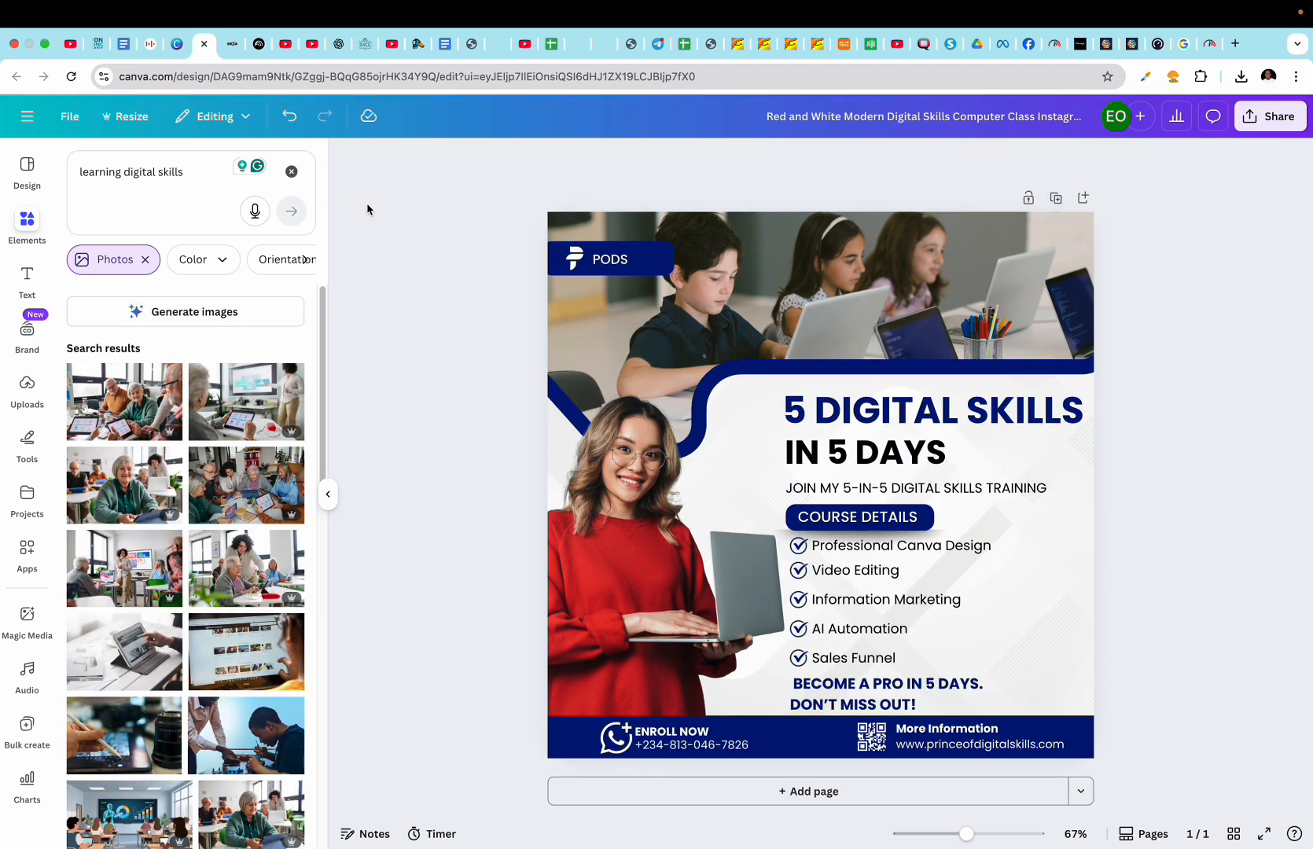
- Clear the previous photo search and search the elements library for "bonues"
left_click(291, 171)
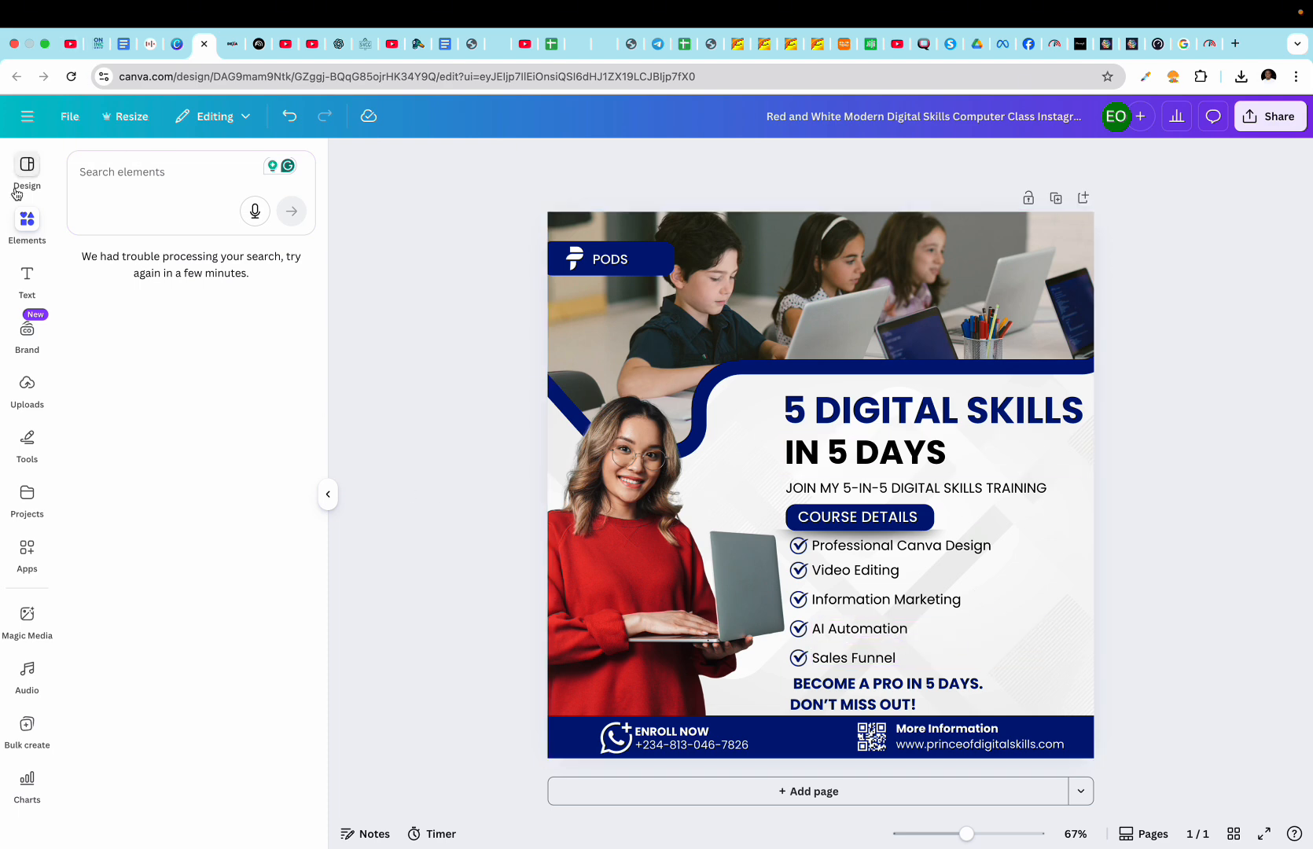
left_click(28, 220)
left_click(120, 183)
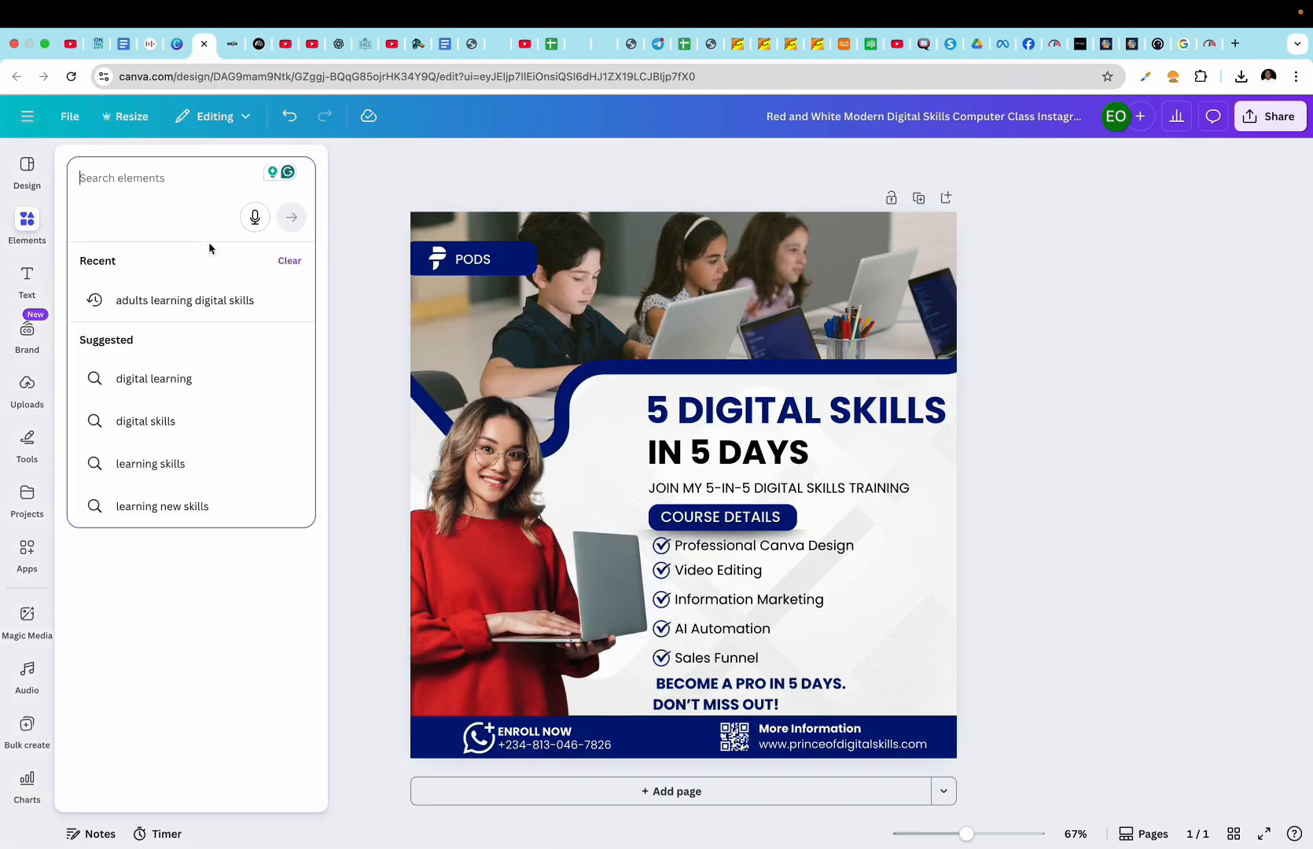
type("bones")
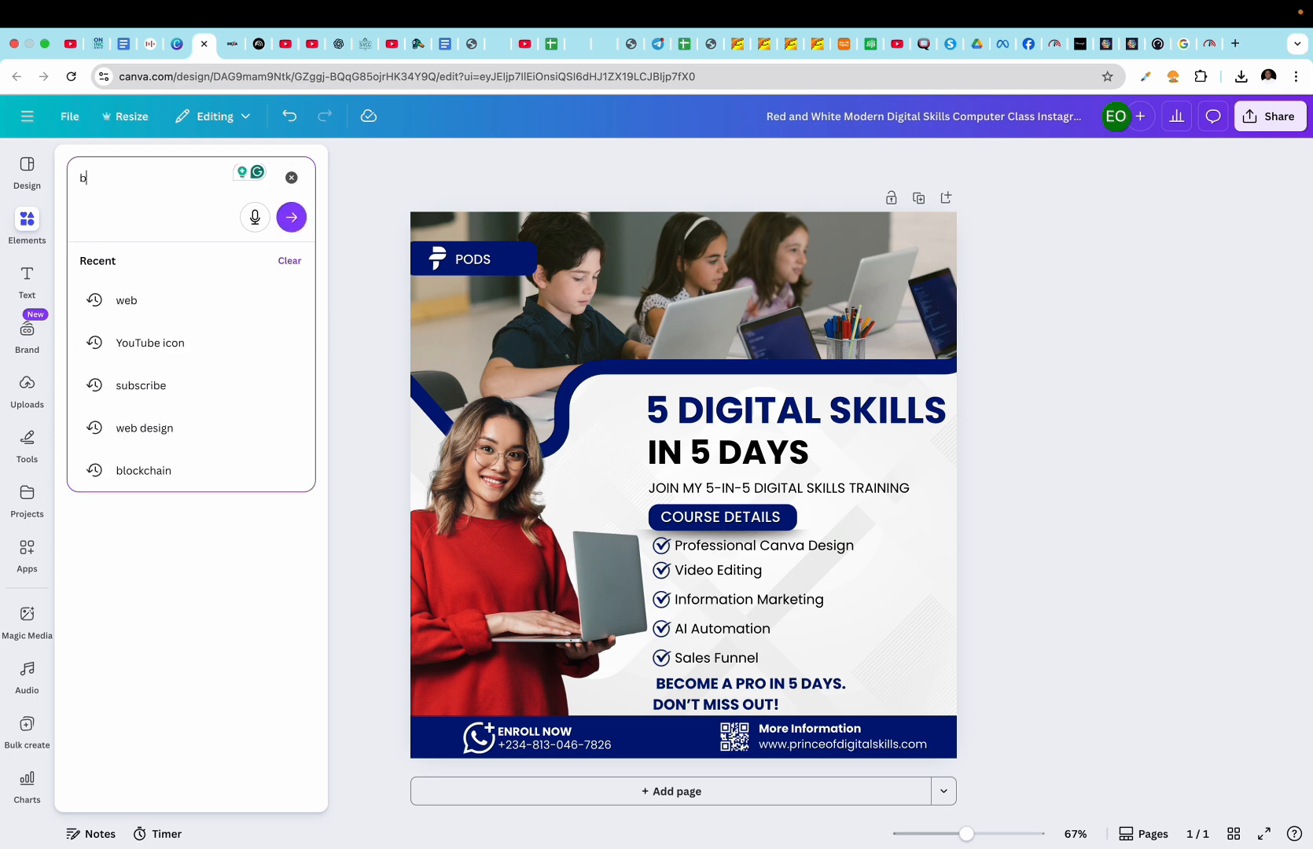
key("BackSpace")
key("BackSpace")
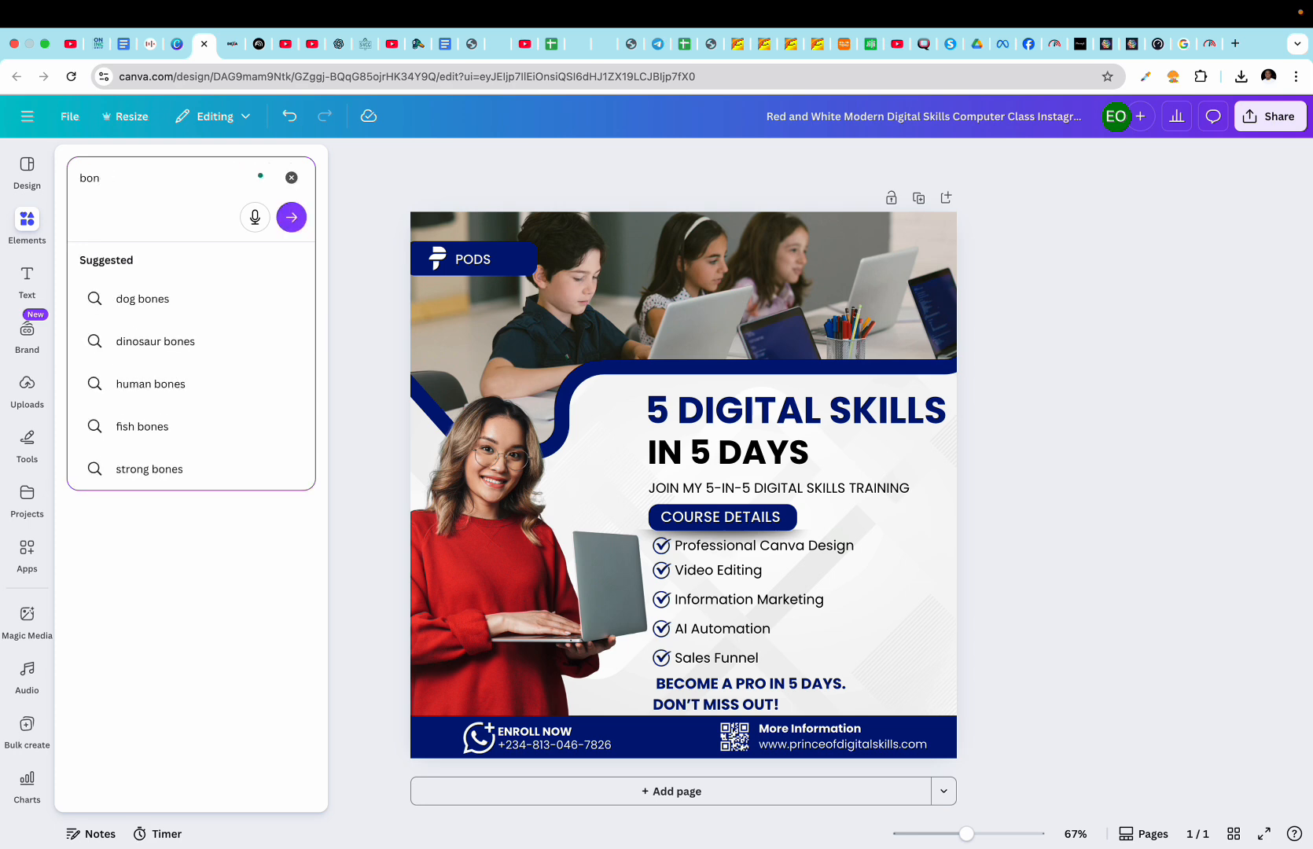
type("ues")
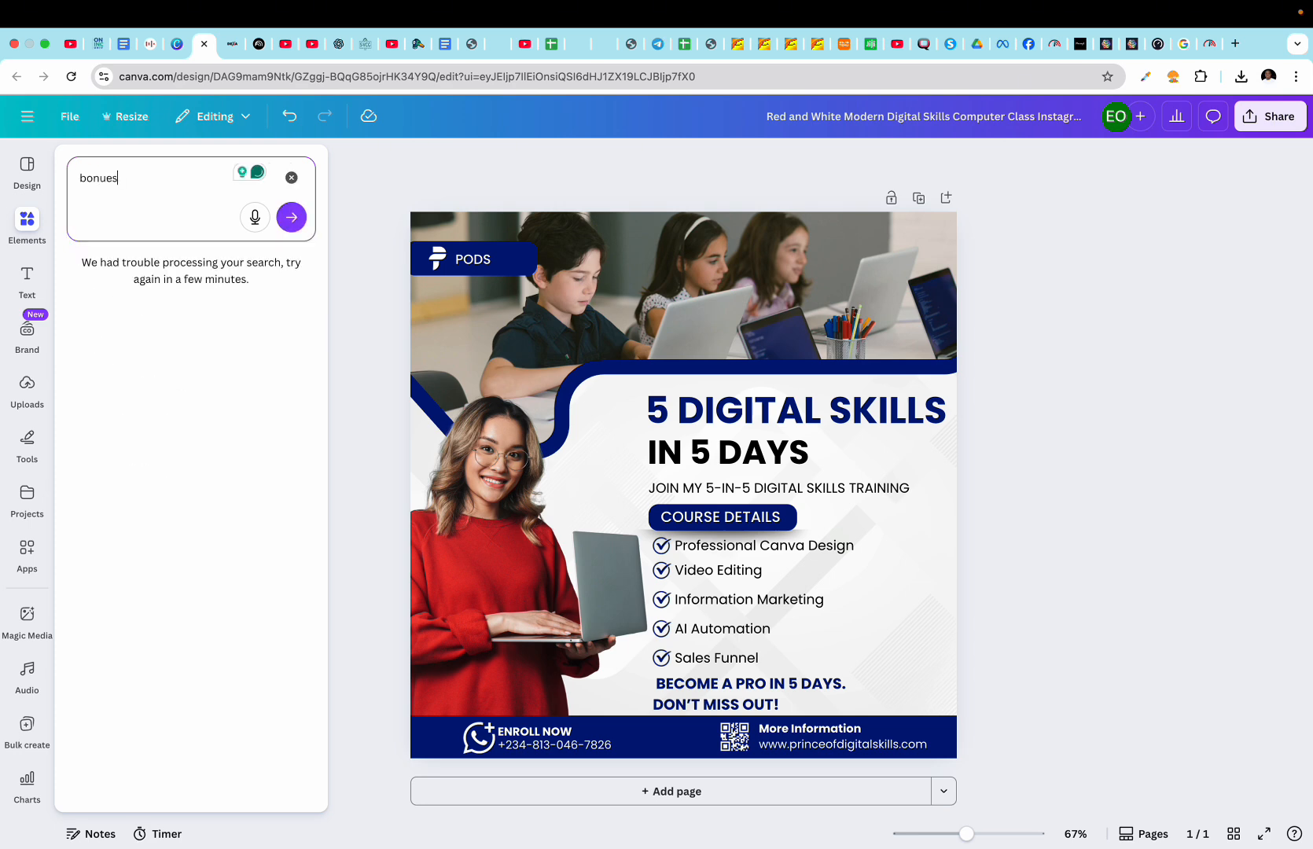
key("Return")
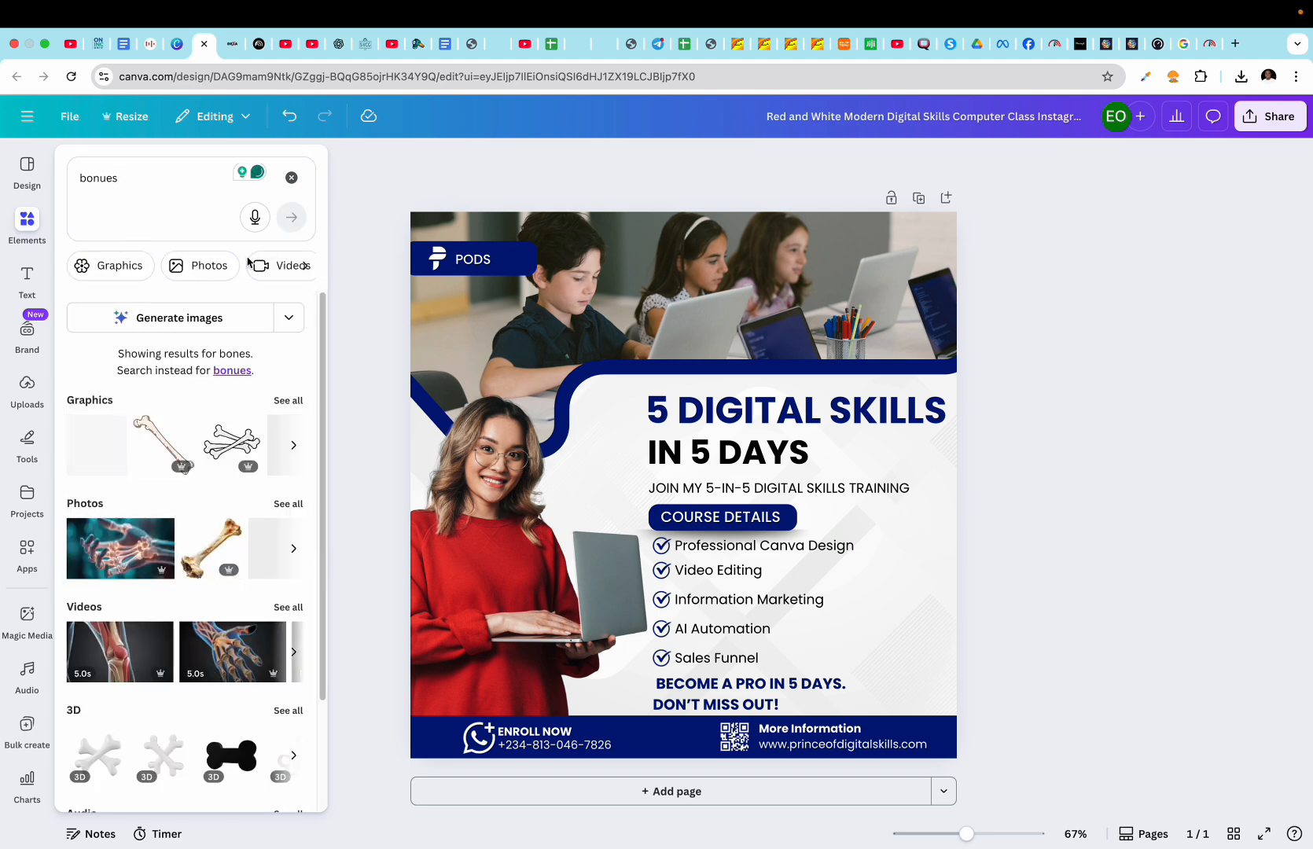